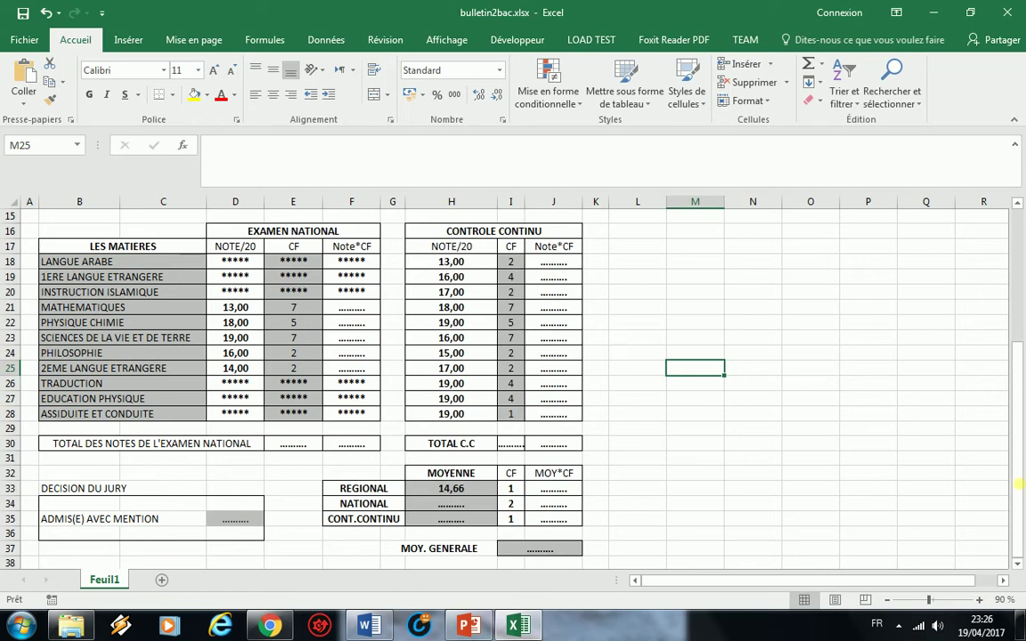
# Step: Examine the baccalaureate report card's header, mark tables and averages section, along with the available number formats
pyautogui.moveTo(1023, 481); pyautogui.dragTo(1024, 338)
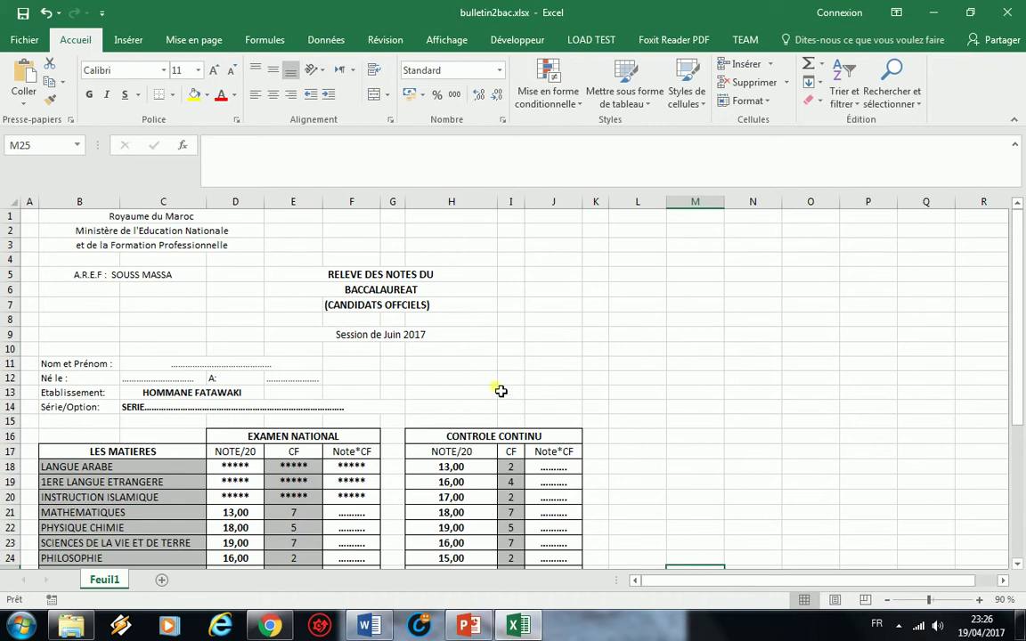
pyautogui.scroll(-3, 501, 391)
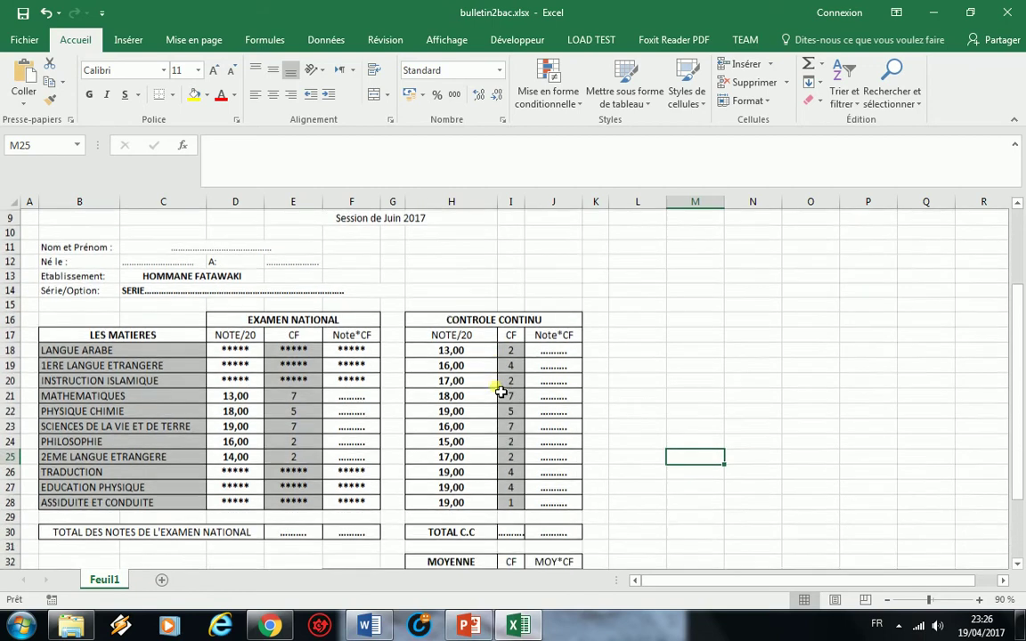
pyautogui.scroll(-2, 501, 392)
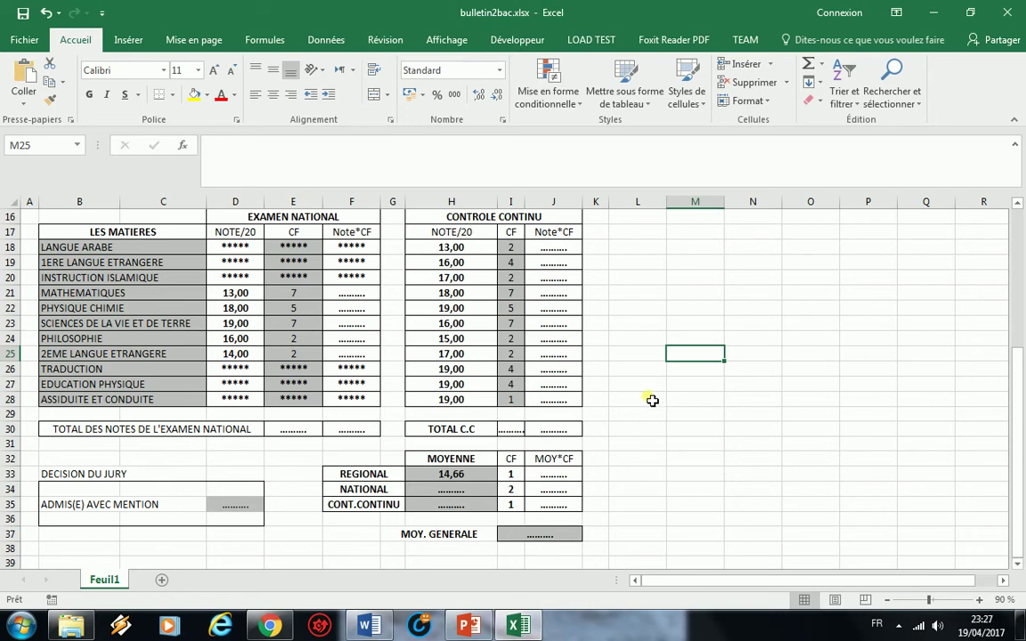
pyautogui.scroll(4, 651, 402)
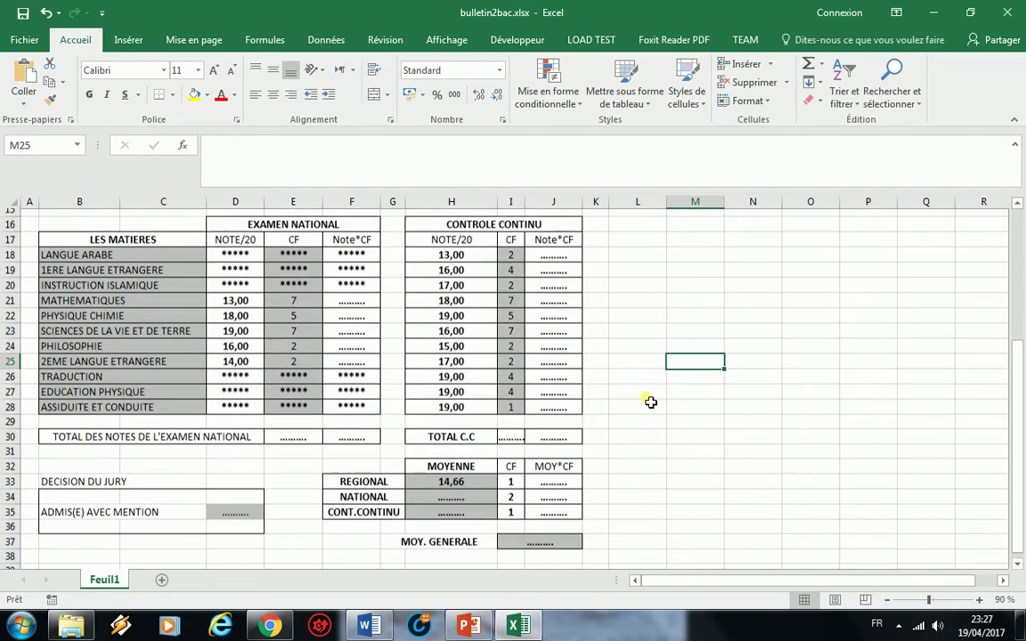
pyautogui.scroll(1, 651, 403)
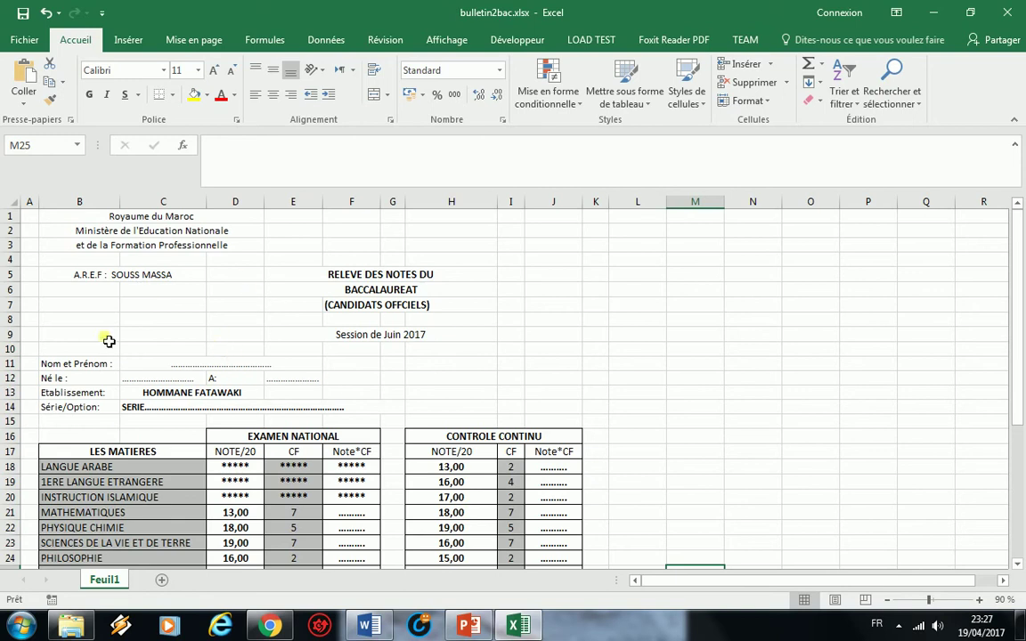
pyautogui.click(458, 247)
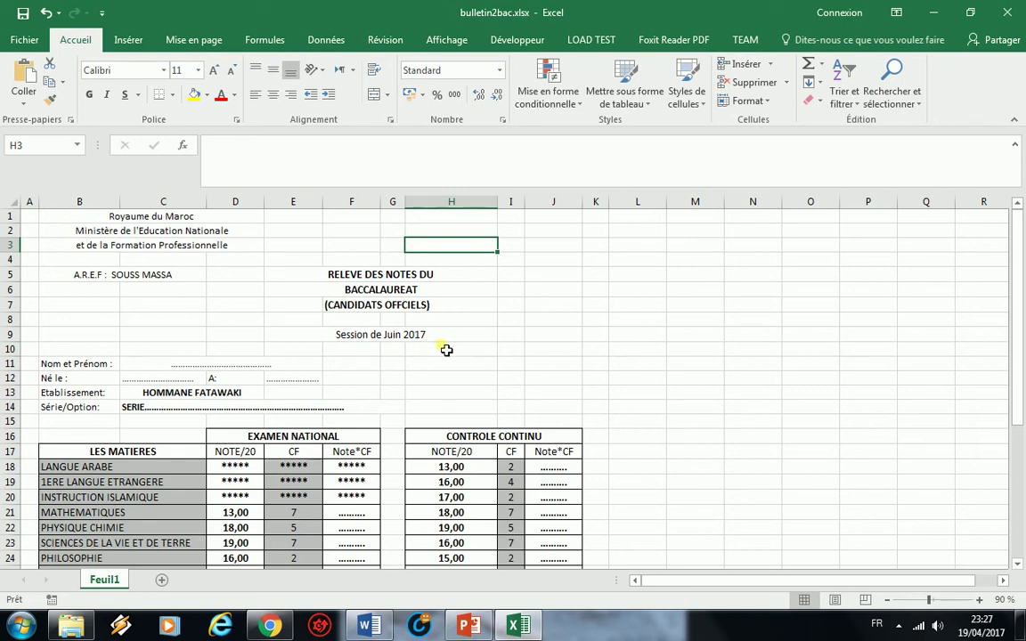
pyautogui.scroll(-3, 446, 348)
pyautogui.scroll(-1, 446, 347)
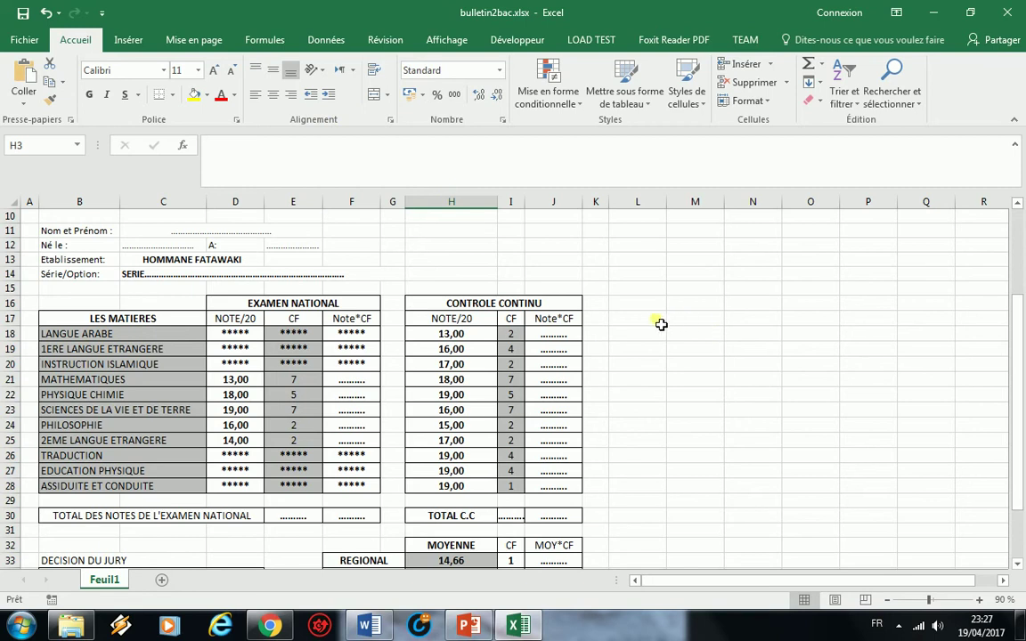
pyautogui.scroll(3, 661, 324)
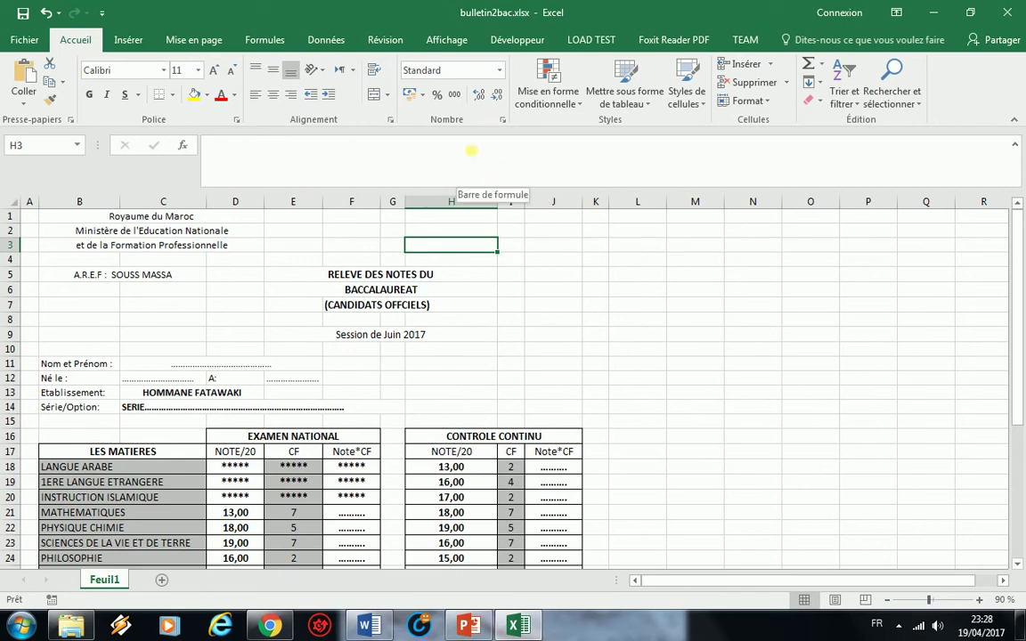
pyautogui.click(500, 71)
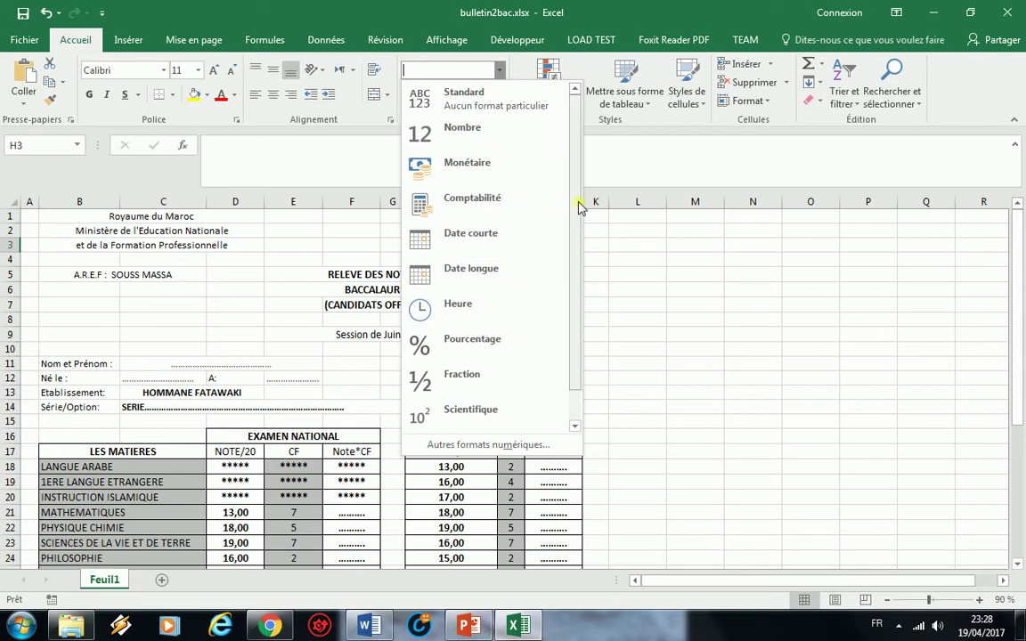
pyautogui.click(596, 297)
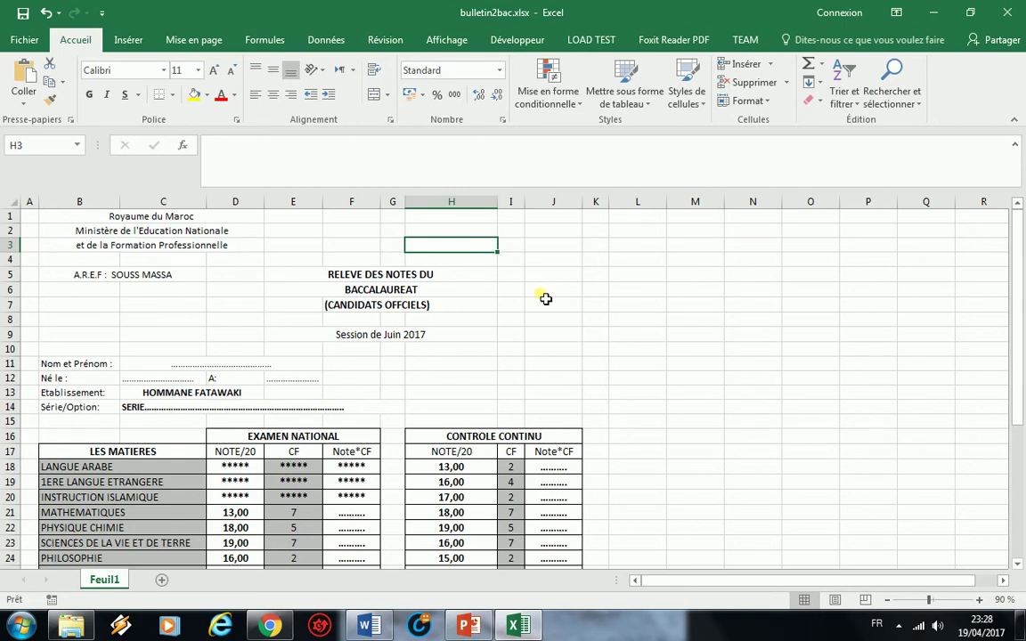
pyautogui.scroll(-2, 545, 298)
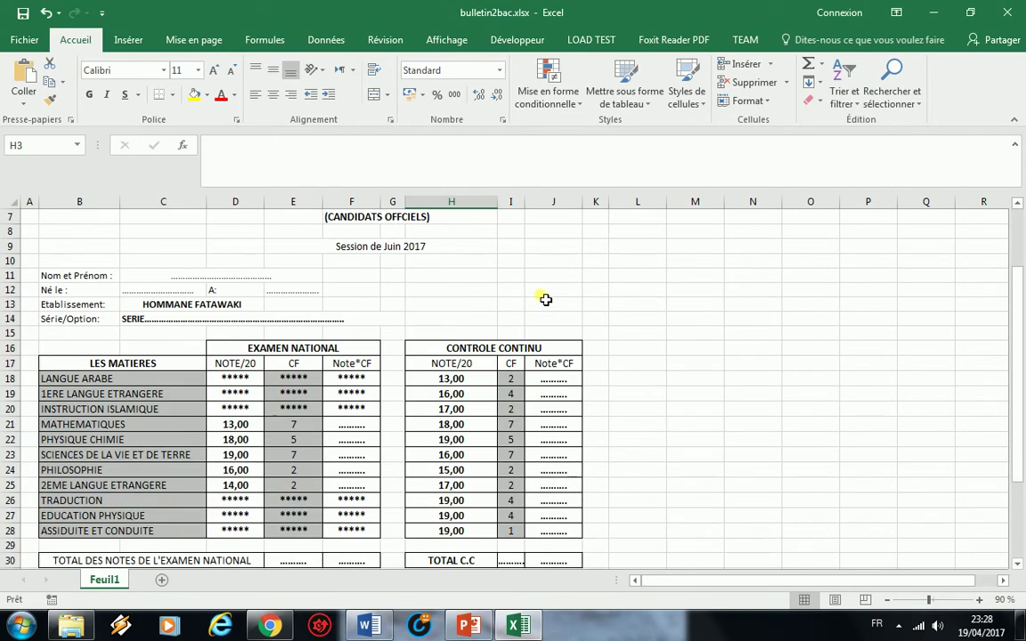
pyautogui.scroll(-1, 545, 299)
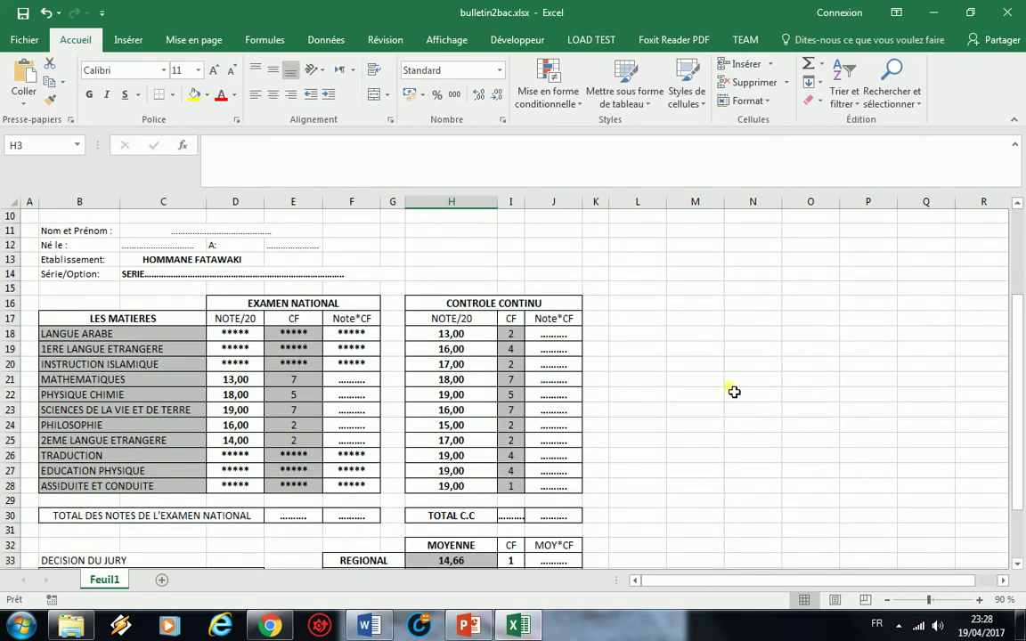
pyautogui.scroll(-1, 623, 379)
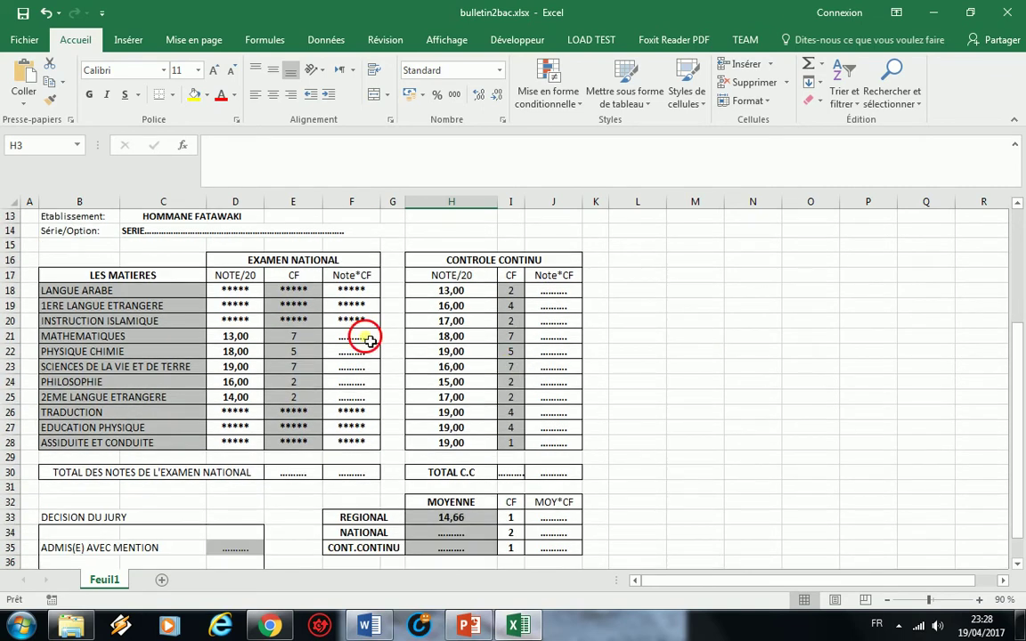
pyautogui.click(347, 337)
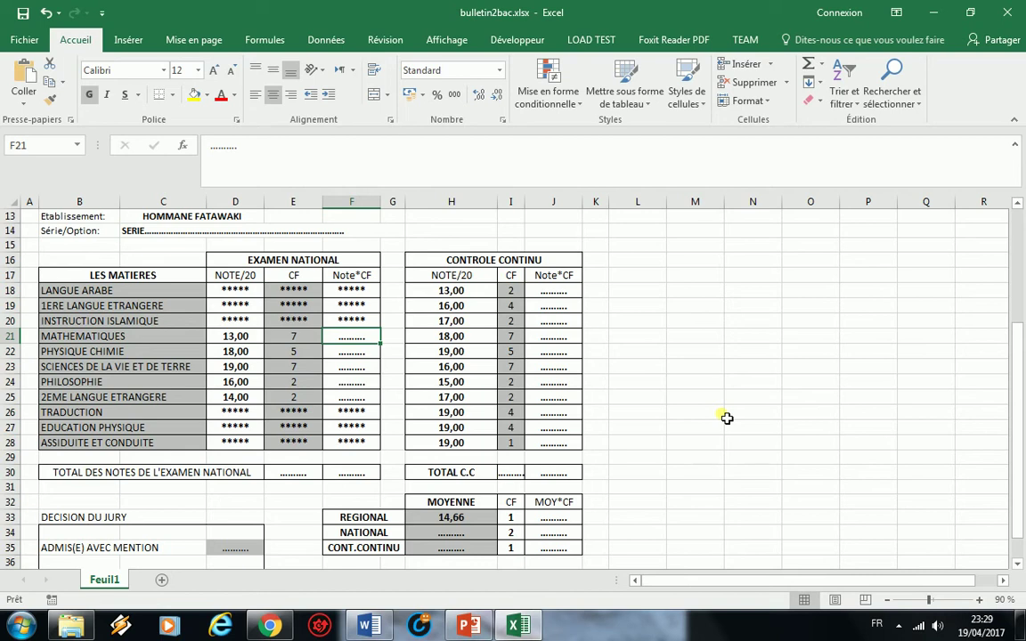
pyautogui.write('=')
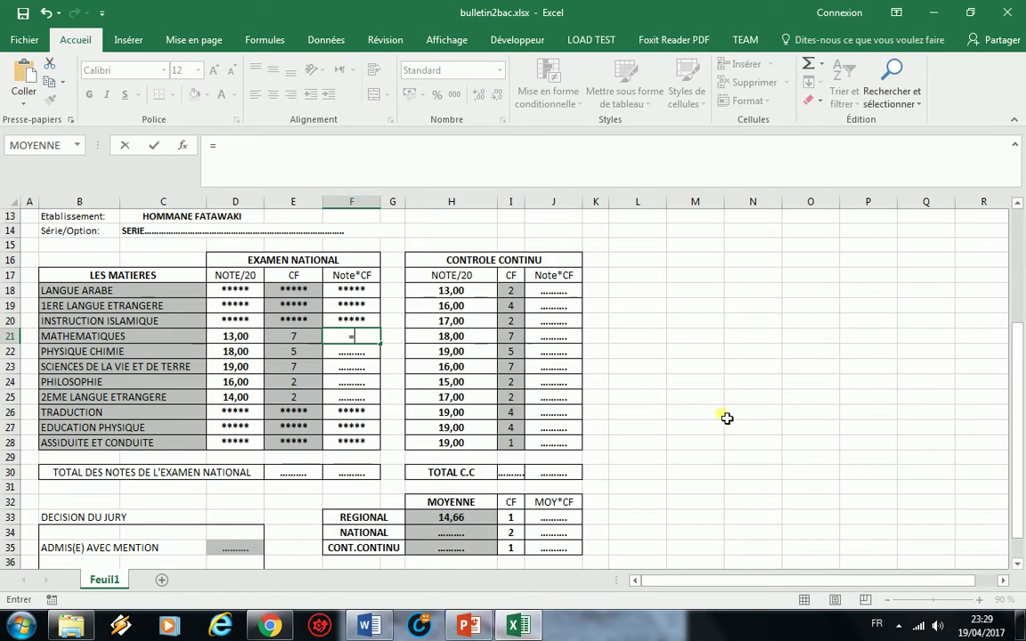
pyautogui.press('BackSpace')
pyautogui.write('+')
pyautogui.press('Escape')
# Step: Enter the formula =D21*E21 in F21 for the MATHEMATIQUES Note*CF of the national exam
pyautogui.write('=')
pyautogui.click(242, 339)
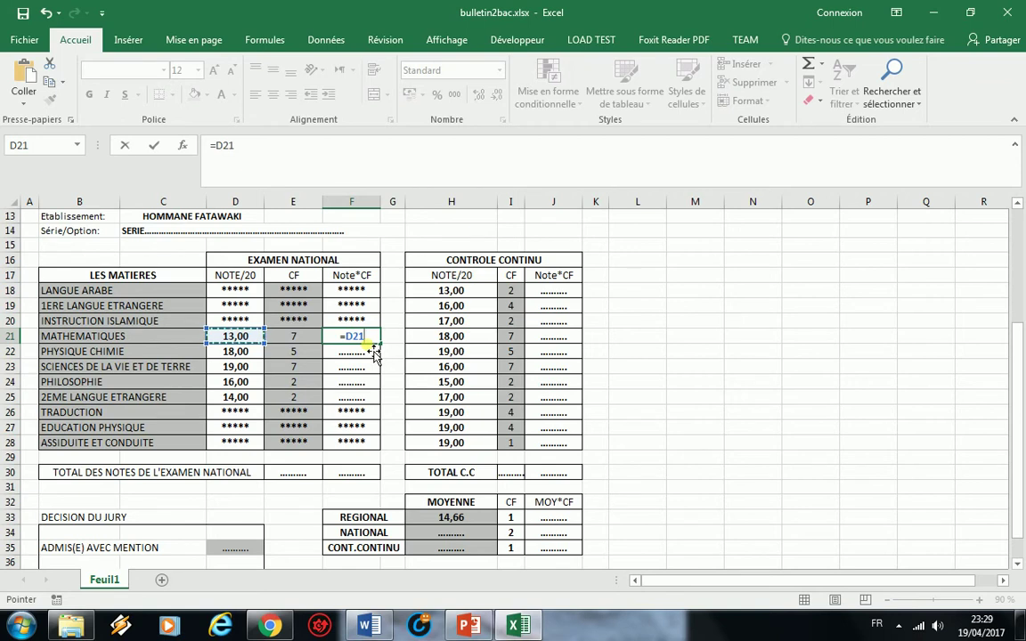
pyautogui.write('*')
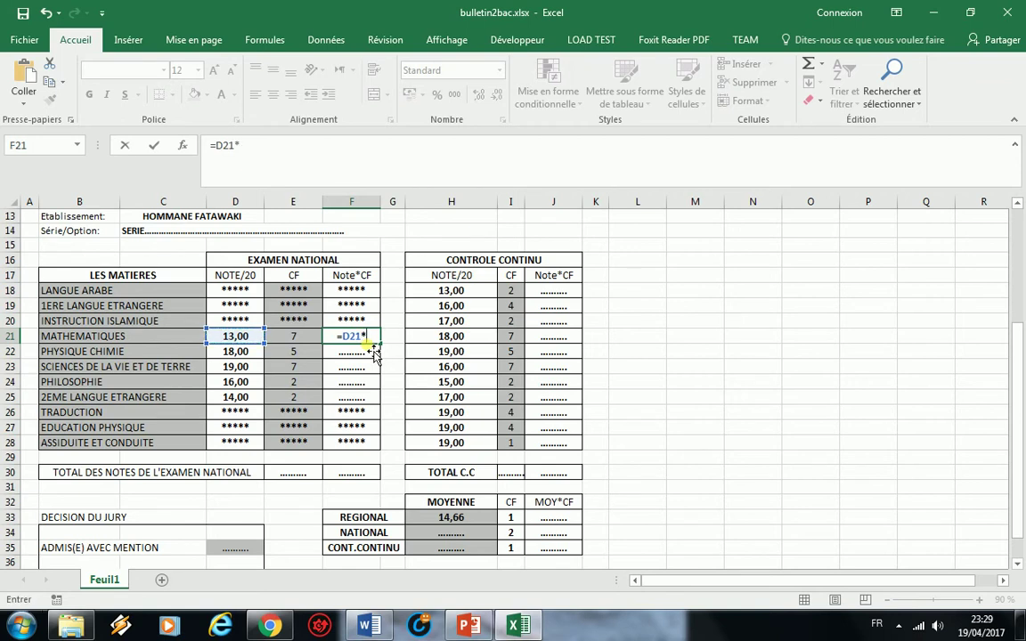
pyautogui.click(282, 343)
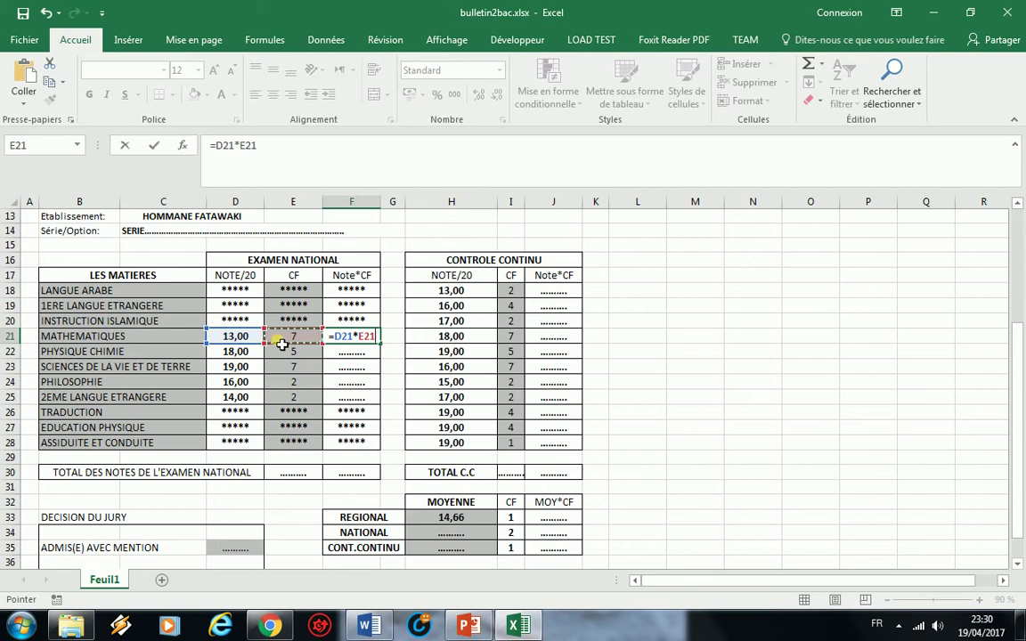
pyautogui.press('Return')
# Step: Review the MATHEMATIQUES formula and the mark and coefficient cells of the other national exam subjects in rows 22 to 25
pyautogui.click(371, 335)
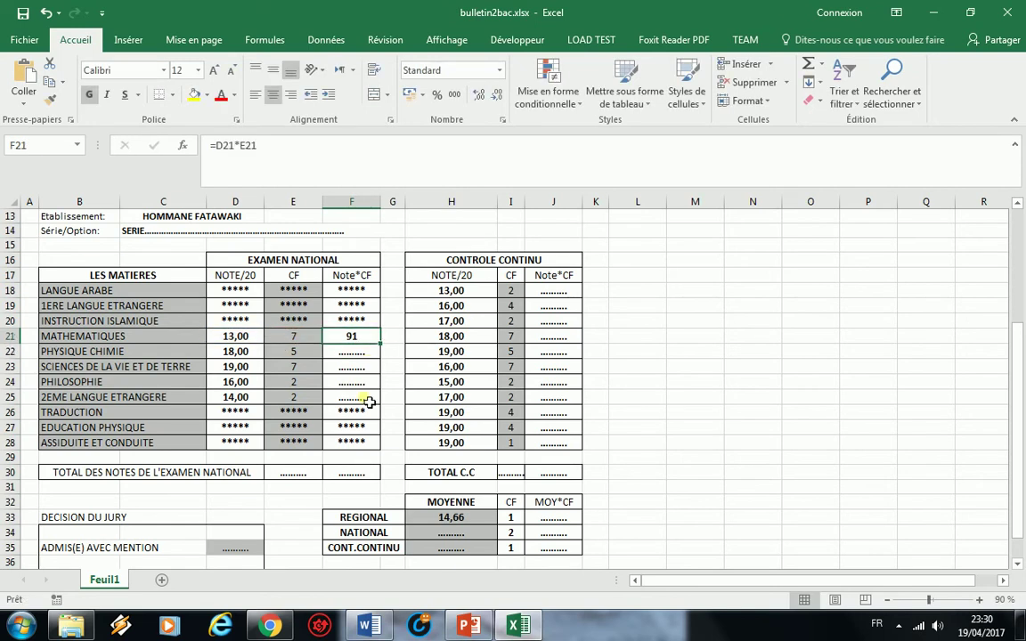
pyautogui.click(372, 353)
pyautogui.click(370, 368)
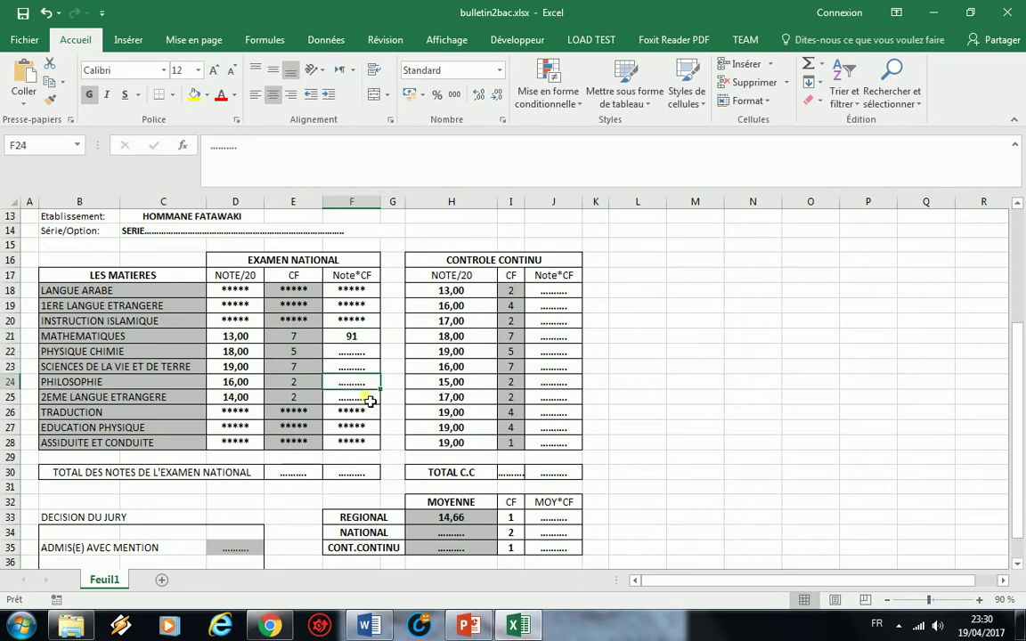
pyautogui.click(355, 338)
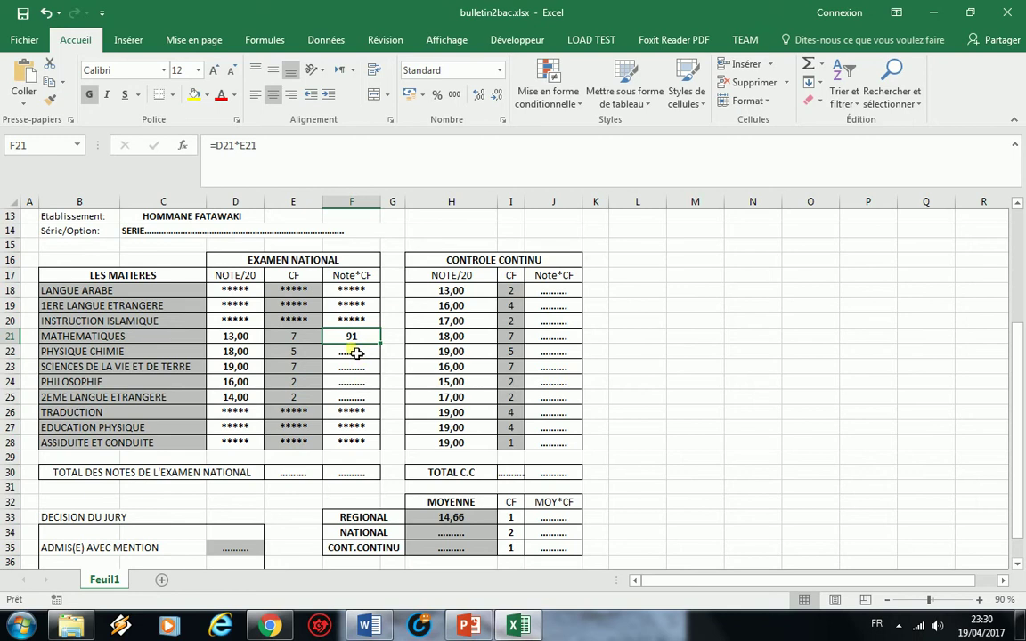
pyautogui.click(239, 356)
pyautogui.click(293, 353)
pyautogui.click(239, 367)
pyautogui.click(283, 368)
pyautogui.click(254, 383)
pyautogui.click(277, 383)
pyautogui.click(230, 396)
pyautogui.click(286, 396)
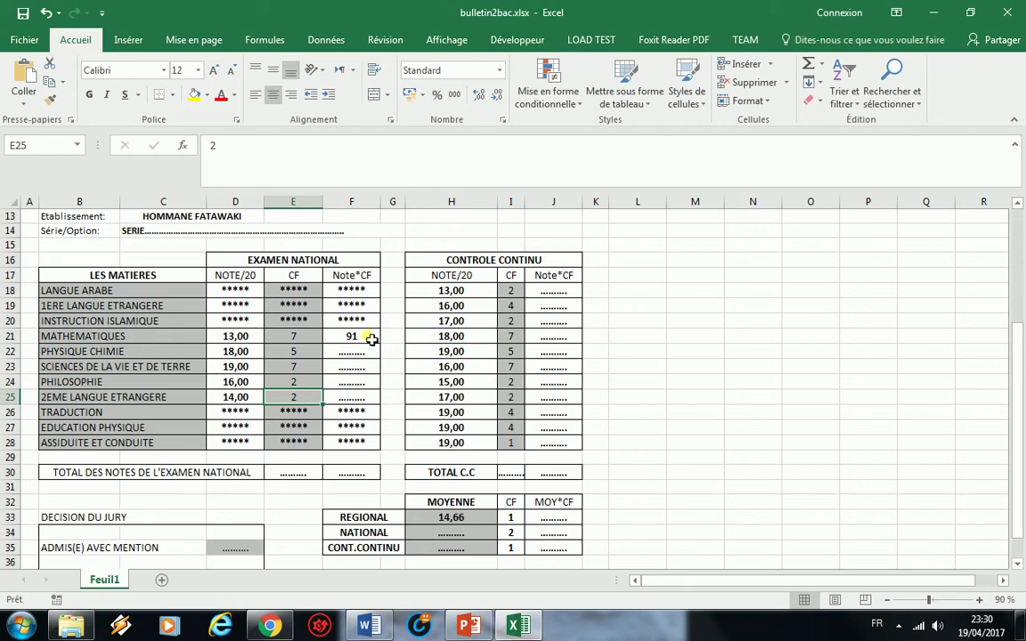
# Step: Copy the F21 formula down through F25 for the remaining national exam subjects and check the source formula
pyautogui.click(369, 337)
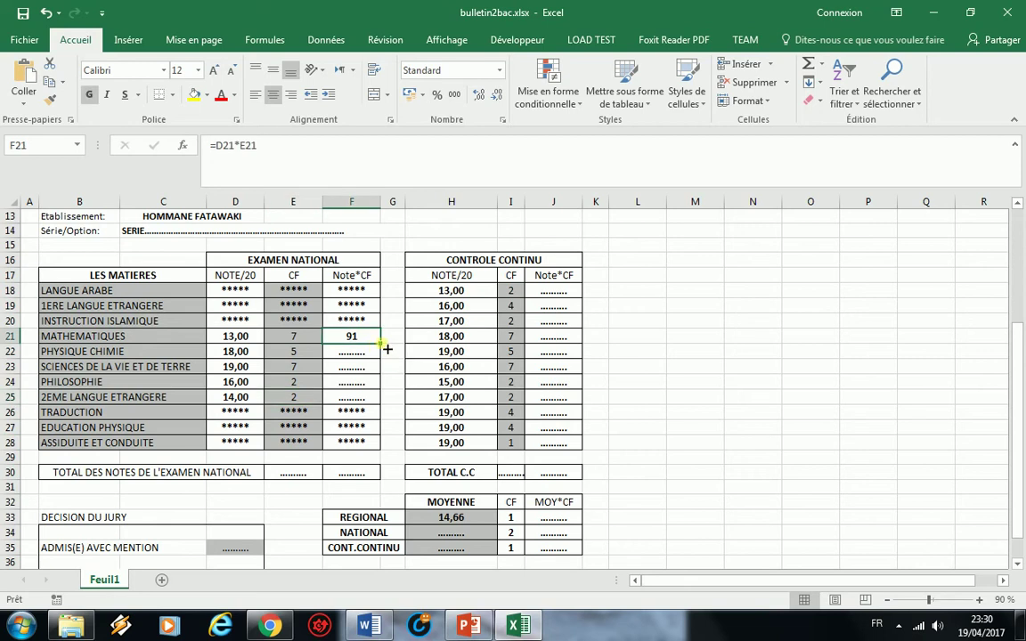
pyautogui.moveTo(387, 350); pyautogui.dragTo(390, 414)
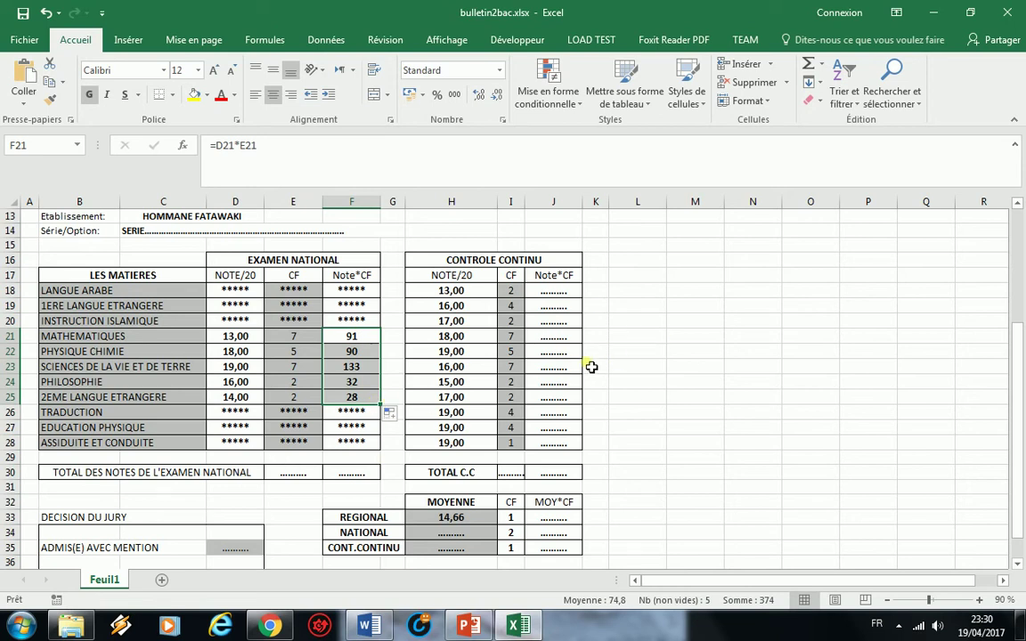
pyautogui.click(547, 292)
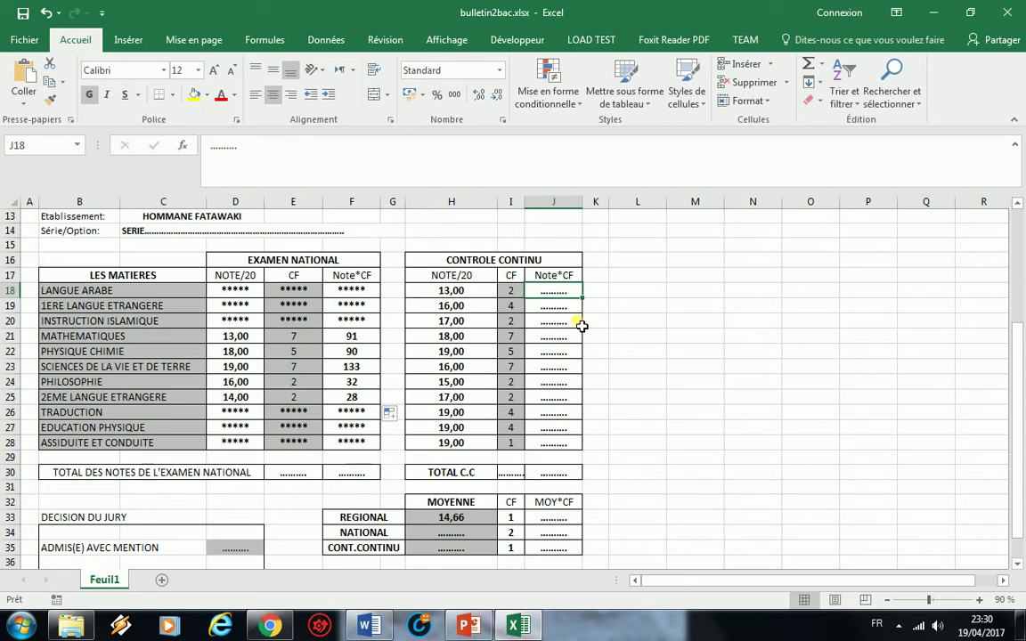
pyautogui.click(360, 337)
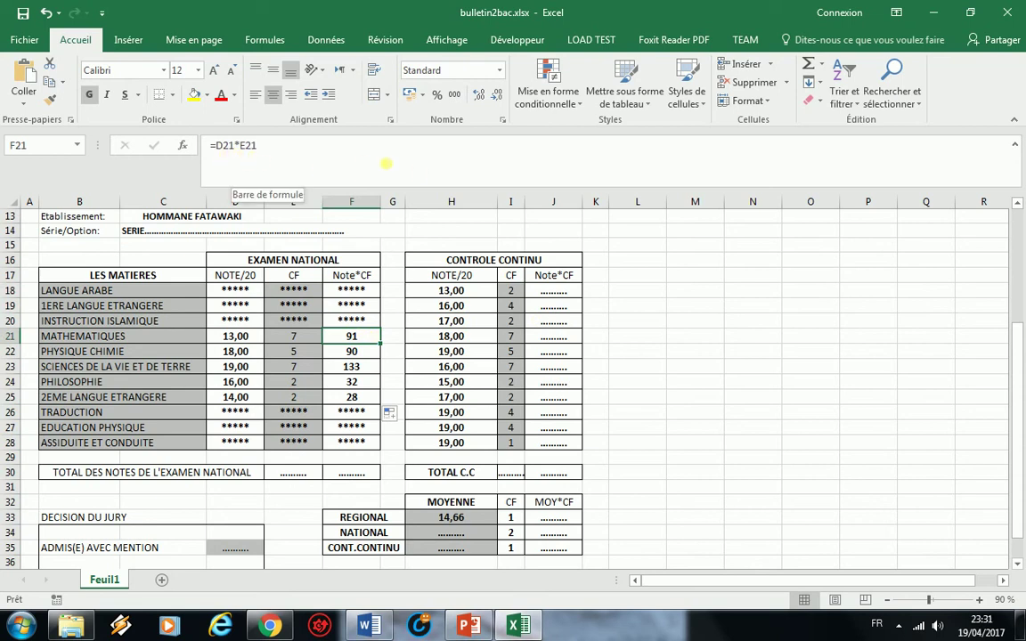
# Step: Insert the PRODUIT function from the Math & Trigo category in J18, the LANGUE ARABE Note*CF cell of the continuous assessment
pyautogui.click(555, 295)
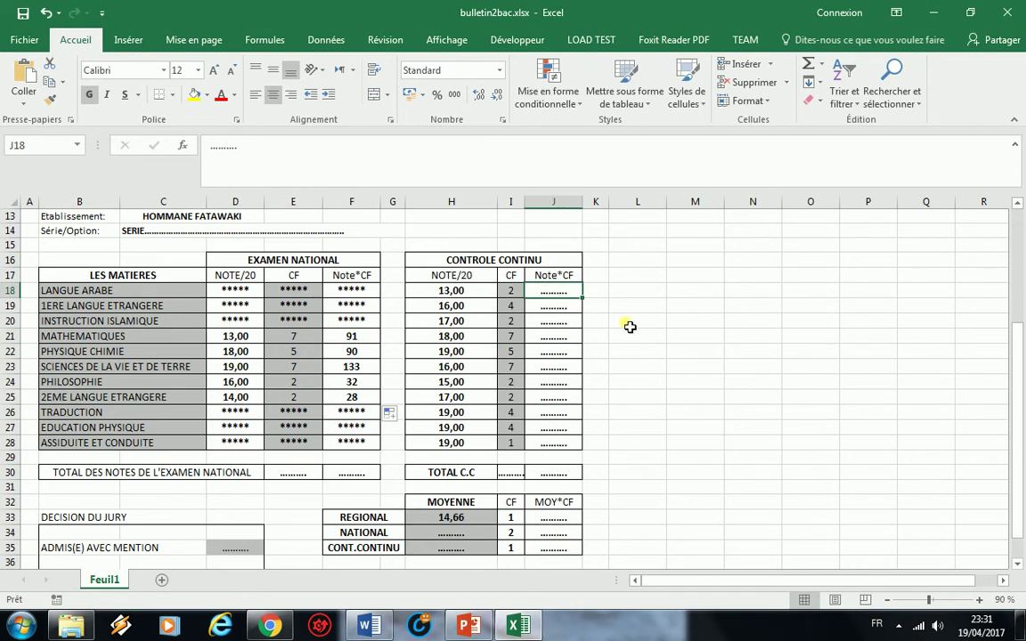
pyautogui.click(183, 148)
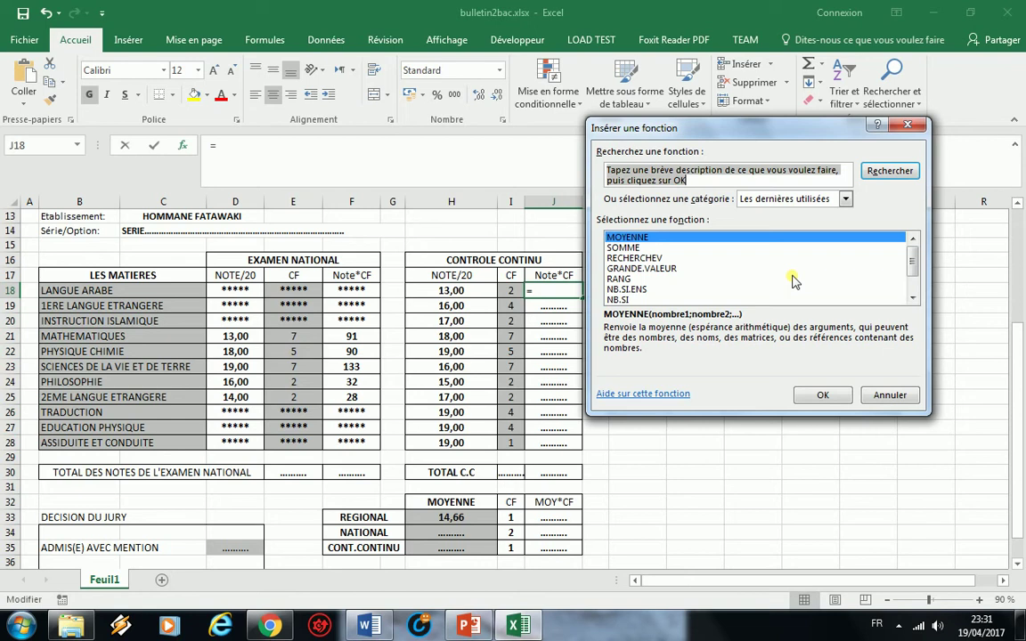
pyautogui.moveTo(748, 130); pyautogui.dragTo(799, 131)
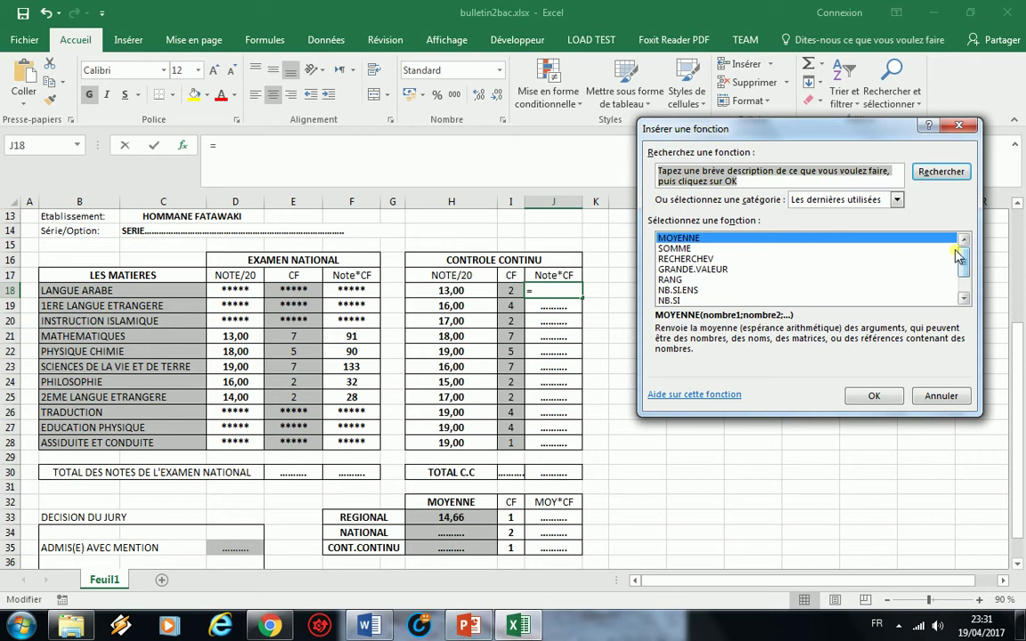
pyautogui.click(897, 202)
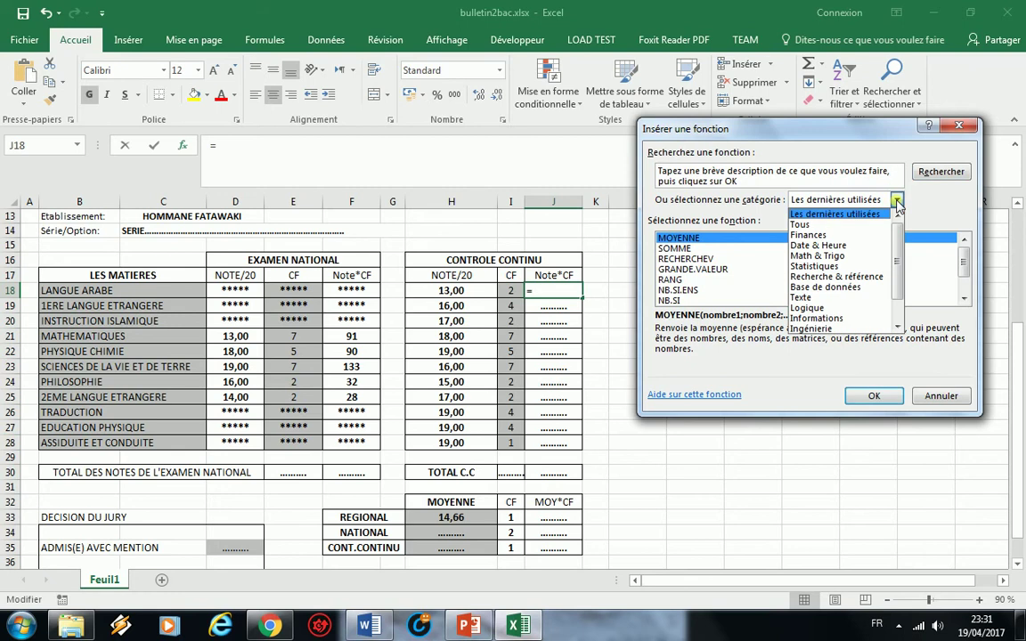
pyautogui.click(841, 256)
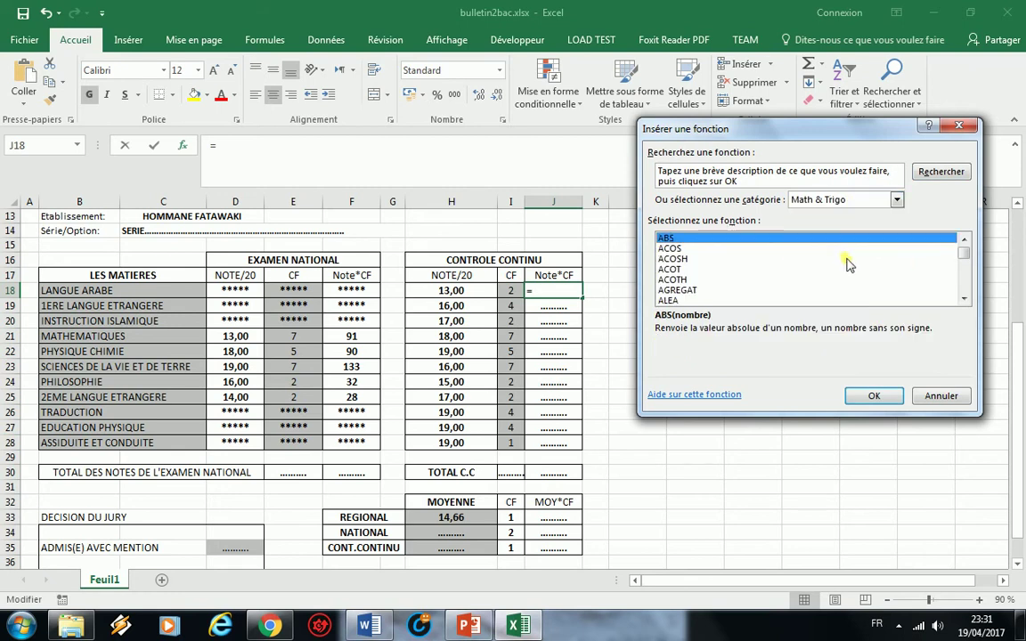
pyautogui.moveTo(964, 250); pyautogui.dragTo(965, 280)
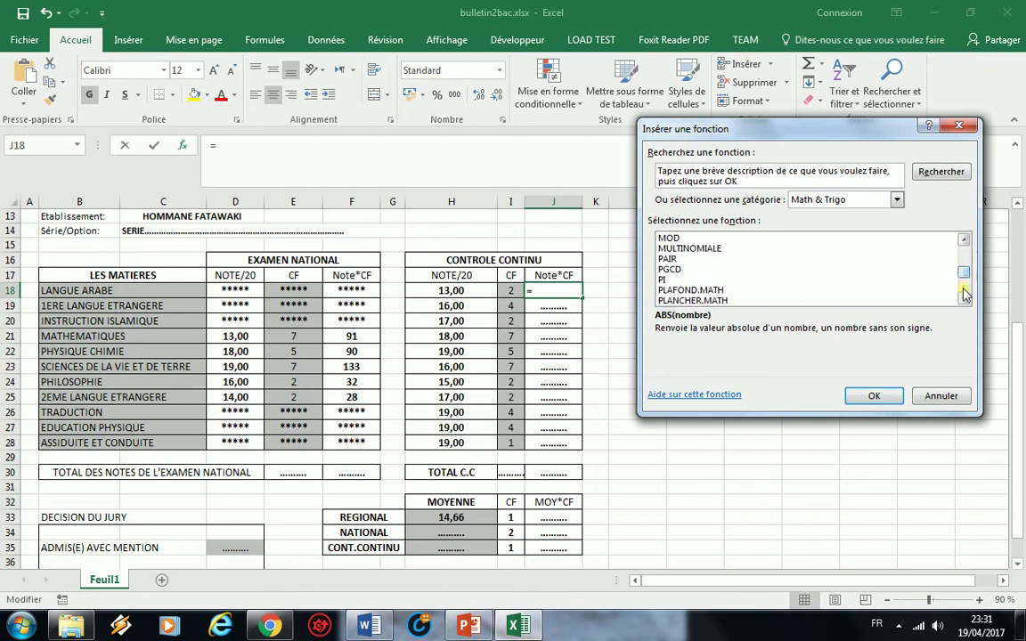
pyautogui.click(964, 299)
pyautogui.click(966, 300)
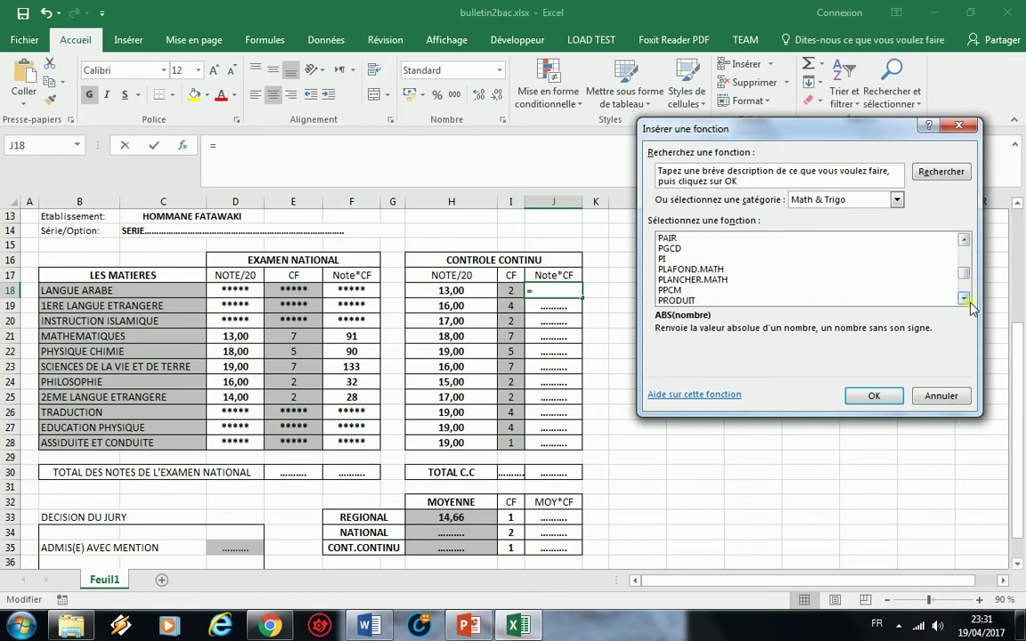
pyautogui.click(965, 300)
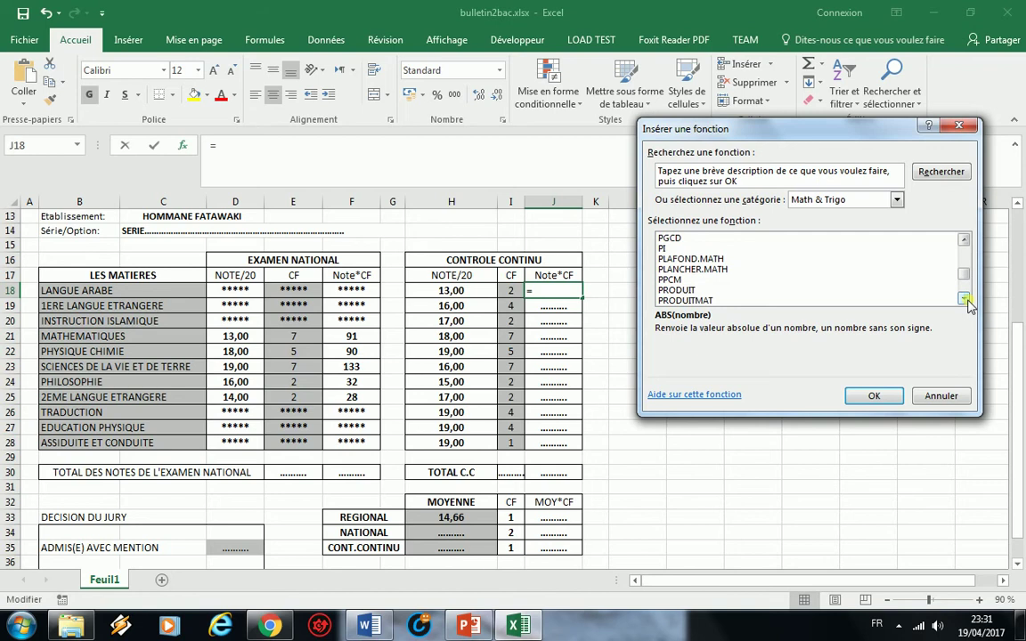
pyautogui.click(703, 290)
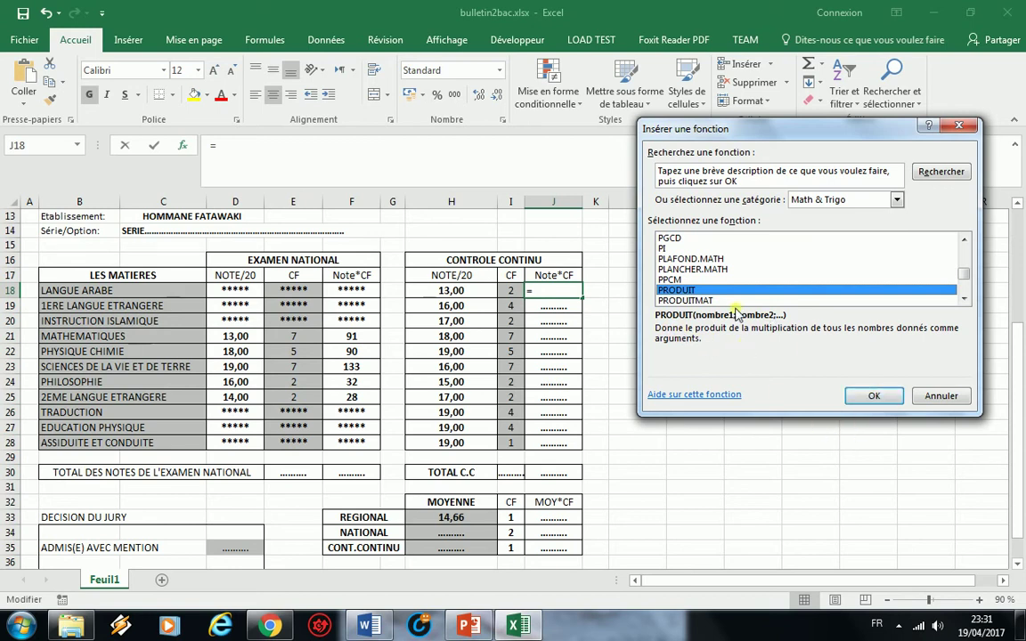
pyautogui.click(876, 398)
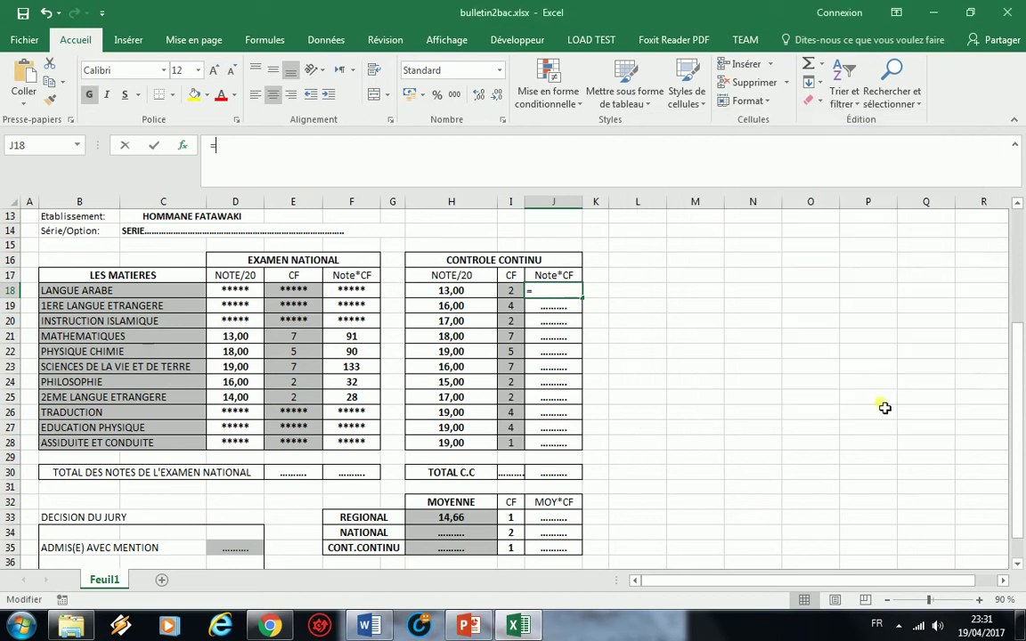
# Step: Try H18 and I18 as separate PRODUIT arguments, Nombre1 and Nombre2, and clear both arguments again
pyautogui.moveTo(698, 142); pyautogui.dragTo(542, 354)
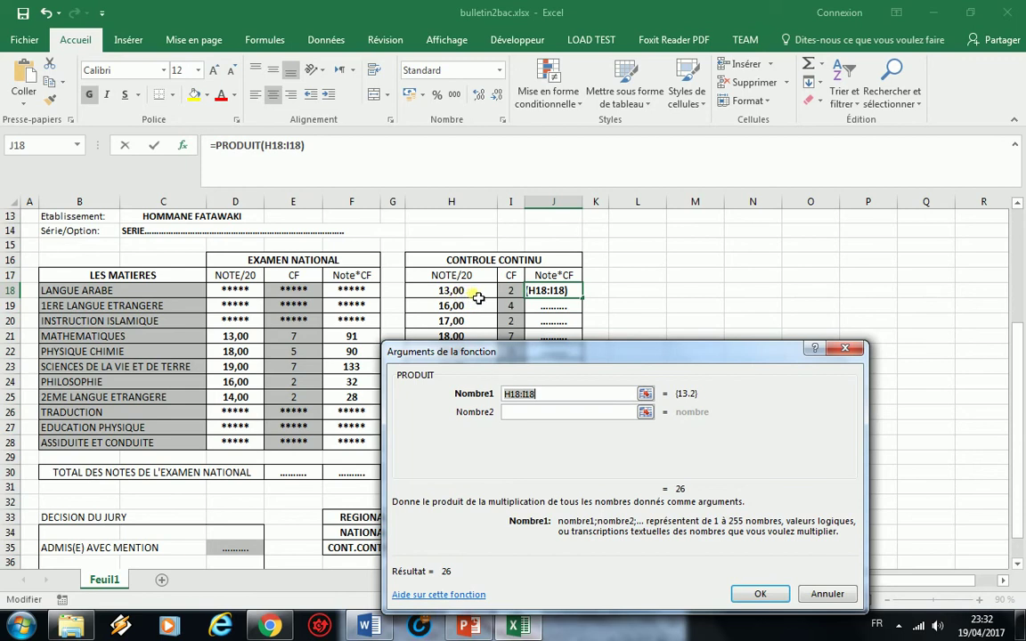
pyautogui.click(472, 298)
pyautogui.click(527, 411)
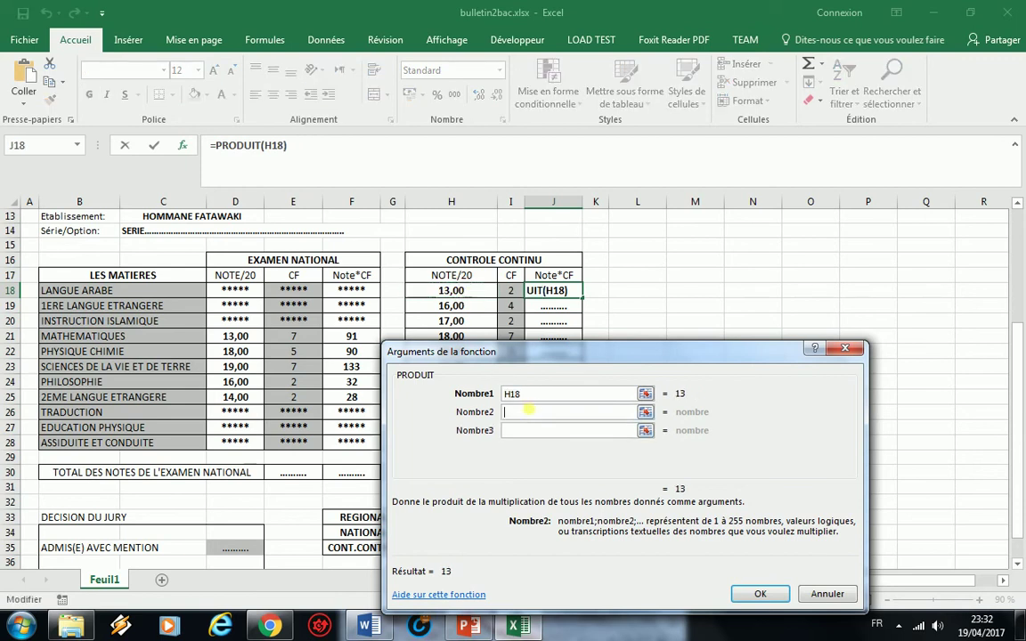
pyautogui.click(511, 294)
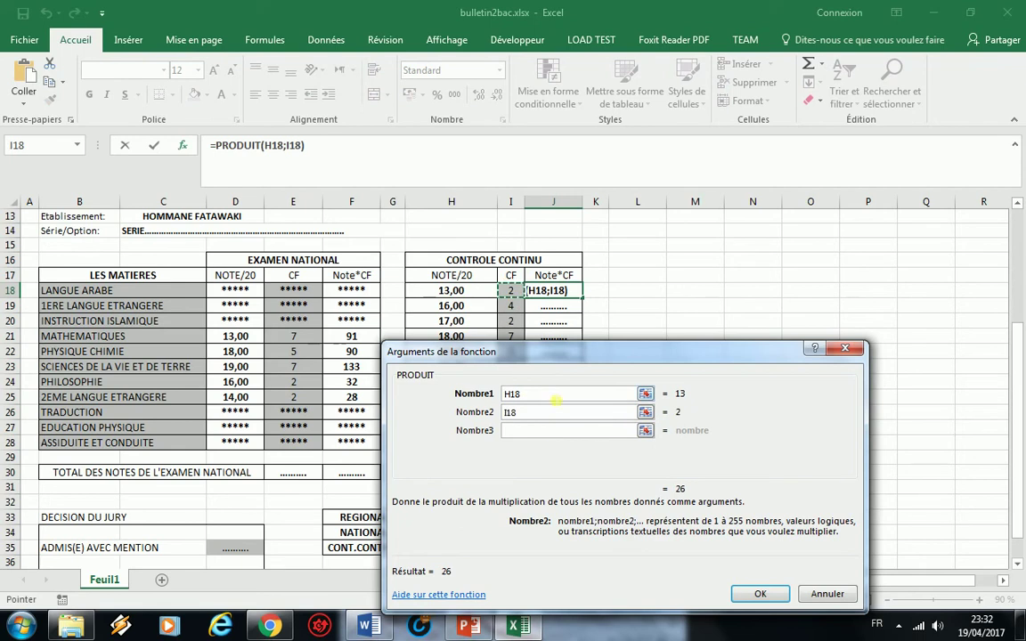
pyautogui.moveTo(495, 417); pyautogui.dragTo(501, 398)
pyautogui.press('BackSpace')
pyautogui.press('BackSpace')
# Step: Complete J18 as =PRODUIT(H18:I18) and copy the formula down through J28 for the other continuous assessment subjects
pyautogui.moveTo(436, 290); pyautogui.dragTo(507, 297)
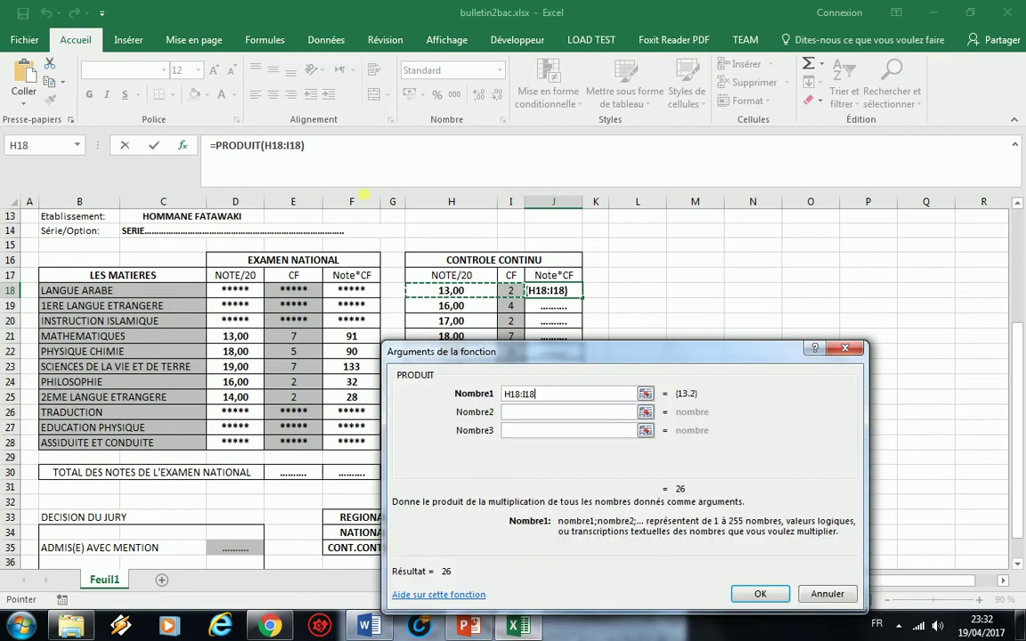
pyautogui.moveTo(660, 354); pyautogui.dragTo(656, 295)
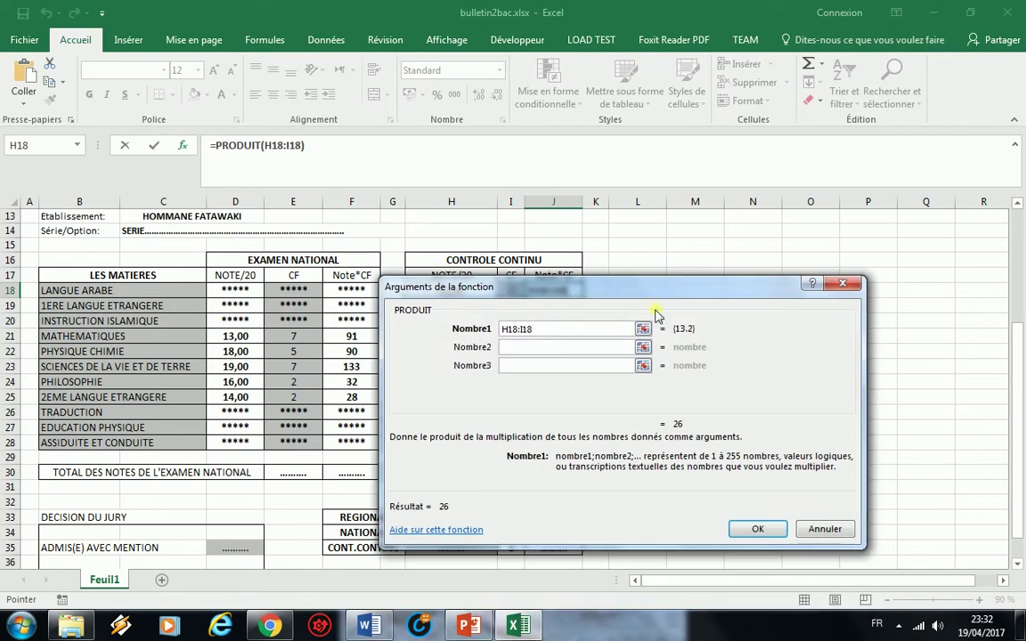
pyautogui.click(757, 532)
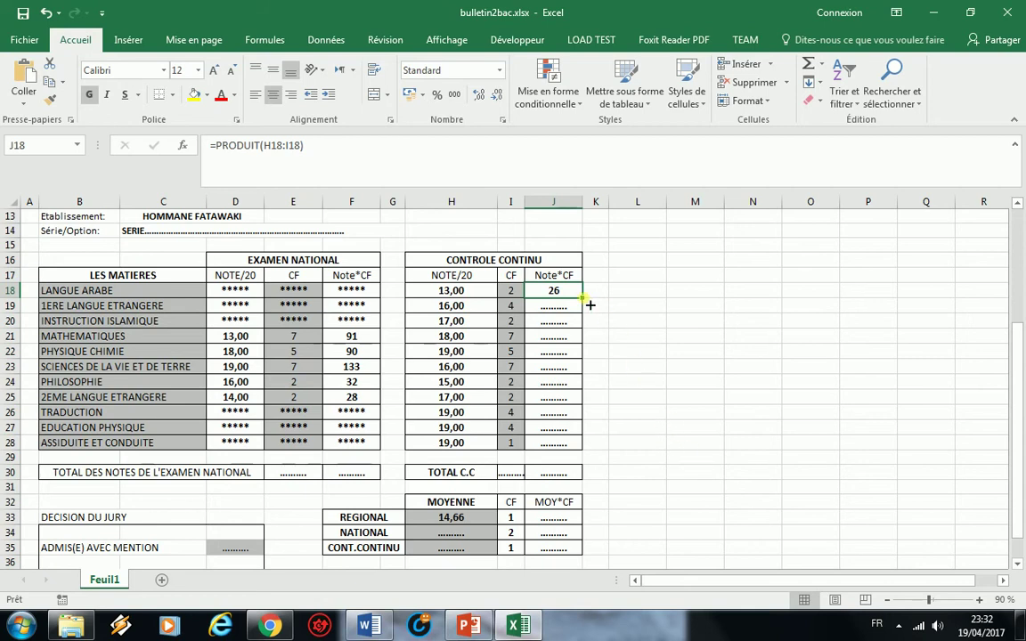
pyautogui.moveTo(589, 306); pyautogui.dragTo(590, 456)
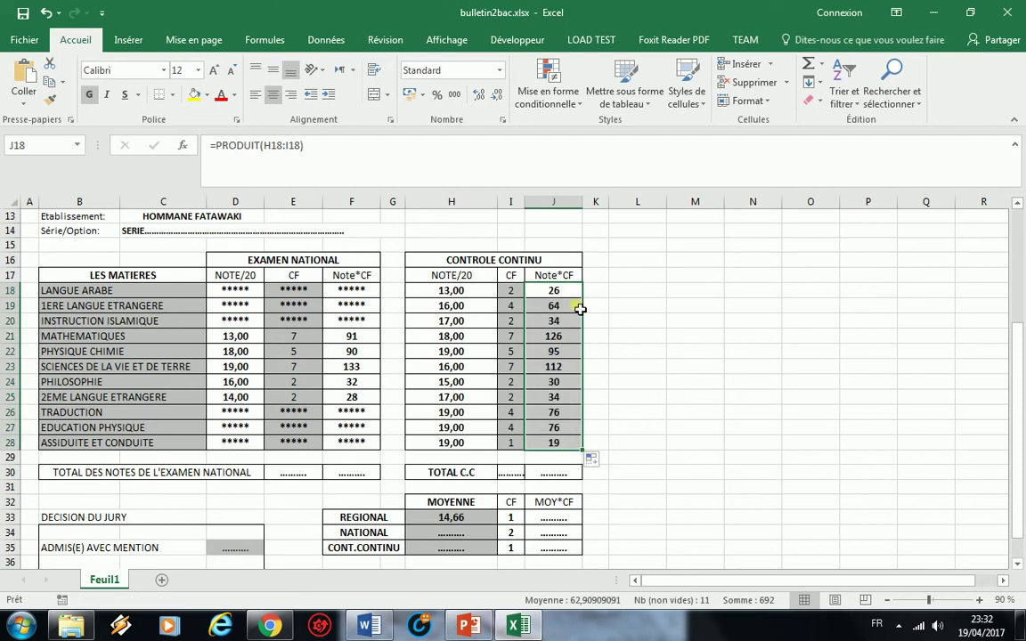
pyautogui.click(556, 296)
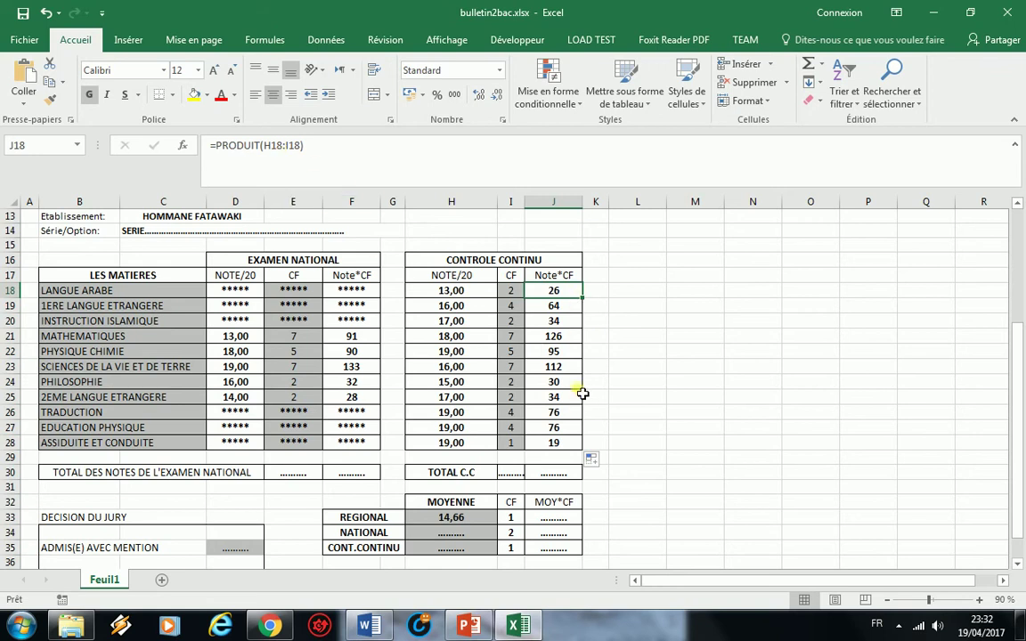
# Step: Enter the formula =E21+E22+E23+E24+E25 in E30 to total the national exam coefficients
pyautogui.scroll(-1, 659, 398)
pyautogui.scroll(-1, 661, 366)
pyautogui.scroll(1, 623, 343)
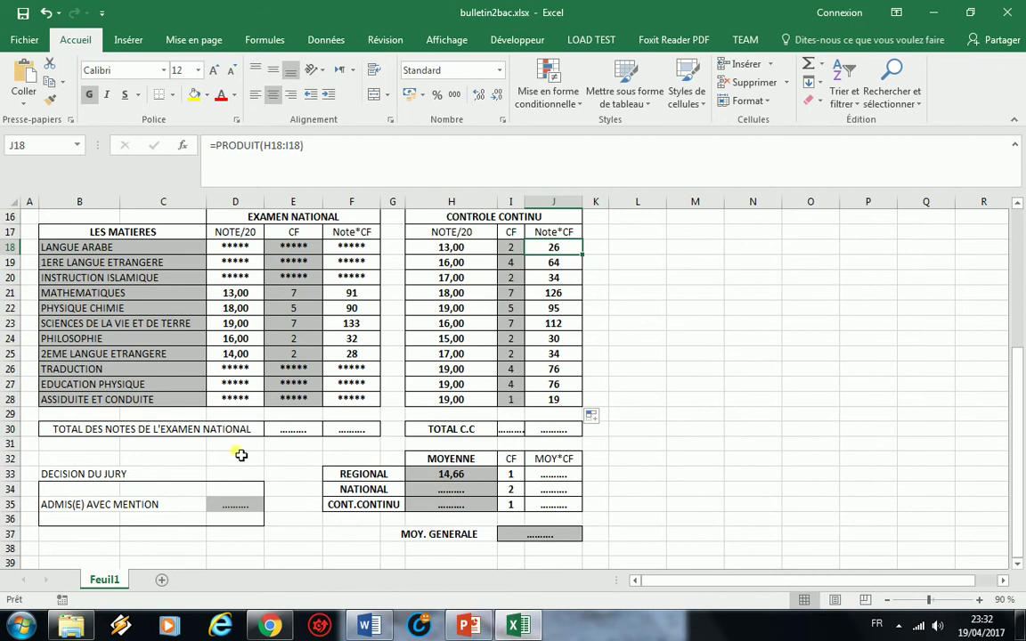
pyautogui.click(305, 434)
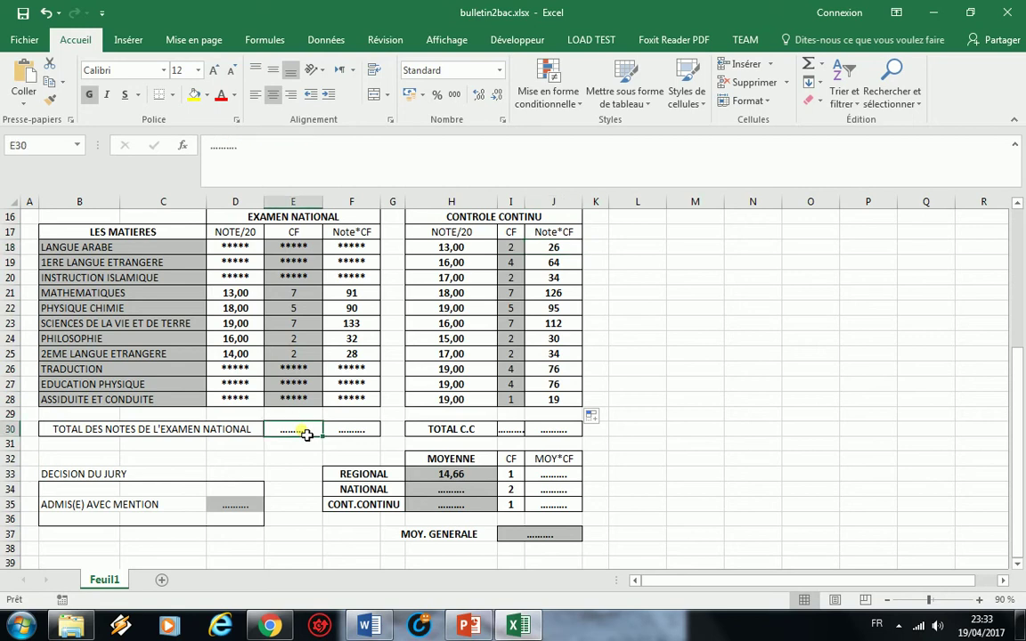
pyautogui.write('=')
pyautogui.click(305, 295)
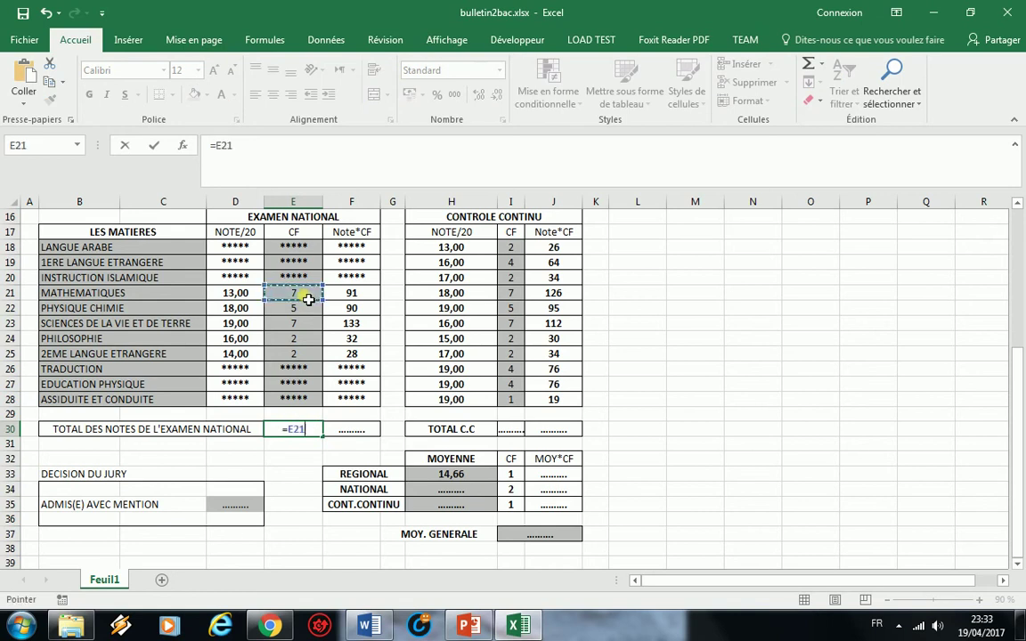
pyautogui.write('+')
pyautogui.click(305, 311)
pyautogui.write('+')
pyautogui.click(308, 328)
pyautogui.write('+')
pyautogui.click(305, 341)
pyautogui.write('+')
pyautogui.click(307, 357)
pyautogui.write('+')
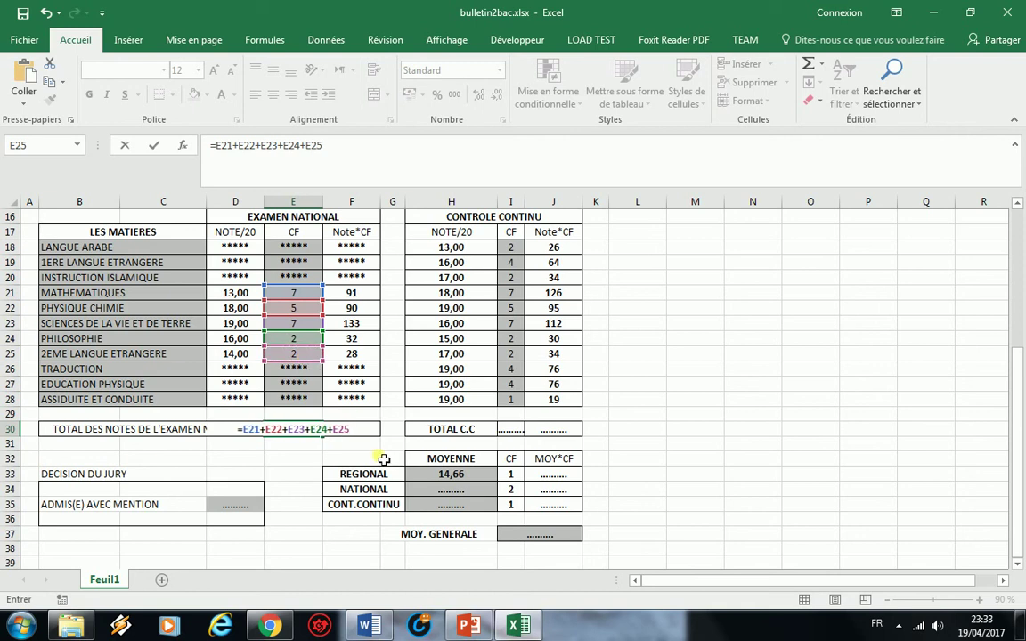
pyautogui.press('Return')
# Step: Enter the formula =F21+F22+F23+F24+F25 in F30 to total the national exam Note*CF products, and check it
pyautogui.click(359, 435)
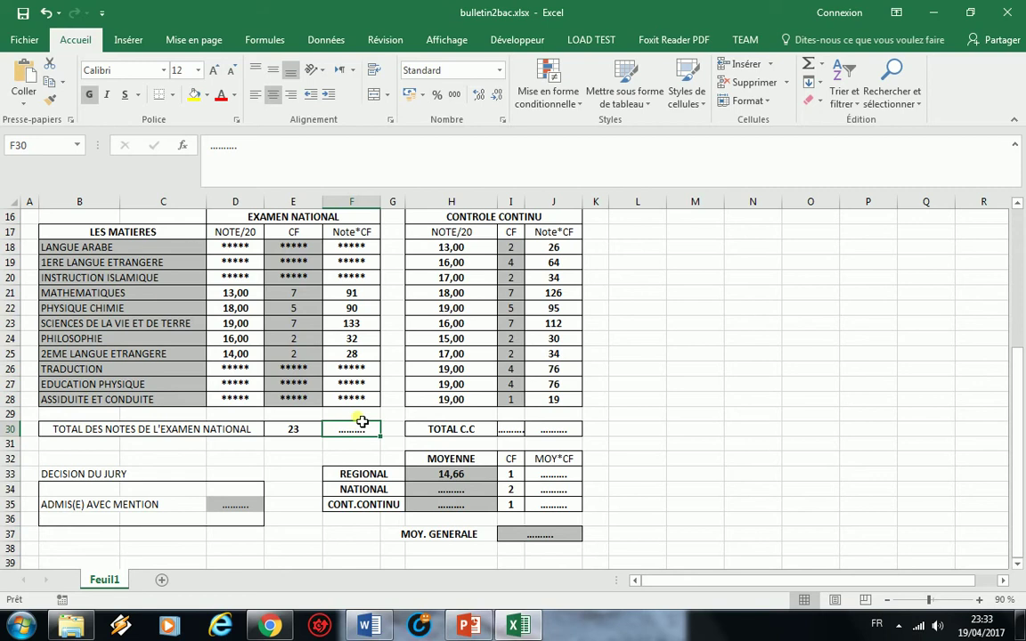
pyautogui.write('+')
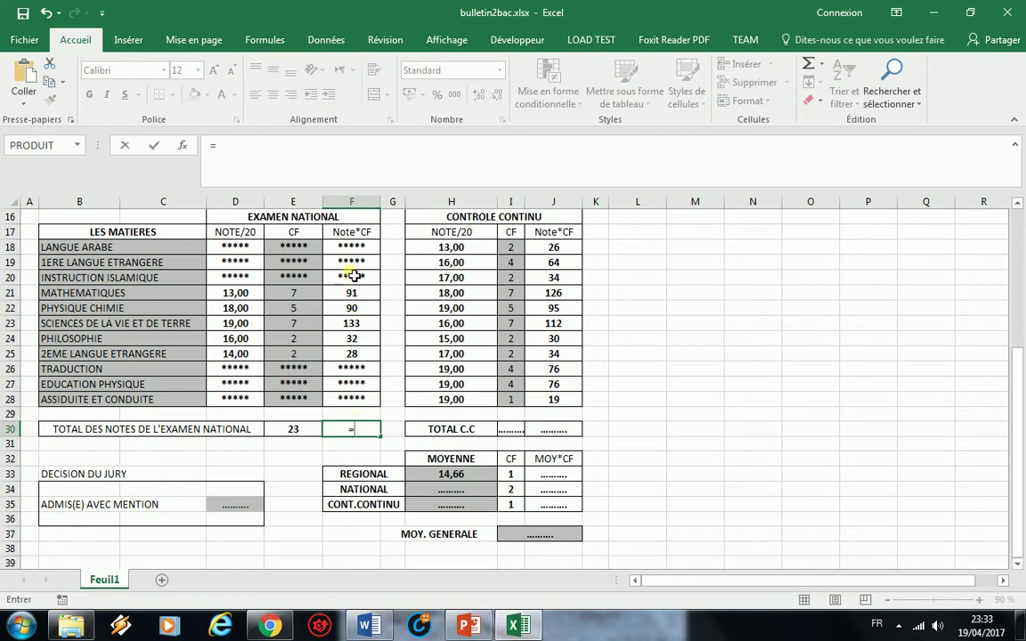
pyautogui.click(353, 294)
pyautogui.write('+')
pyautogui.click(365, 311)
pyautogui.write('+')
pyautogui.click(364, 331)
pyautogui.write('+')
pyautogui.click(363, 339)
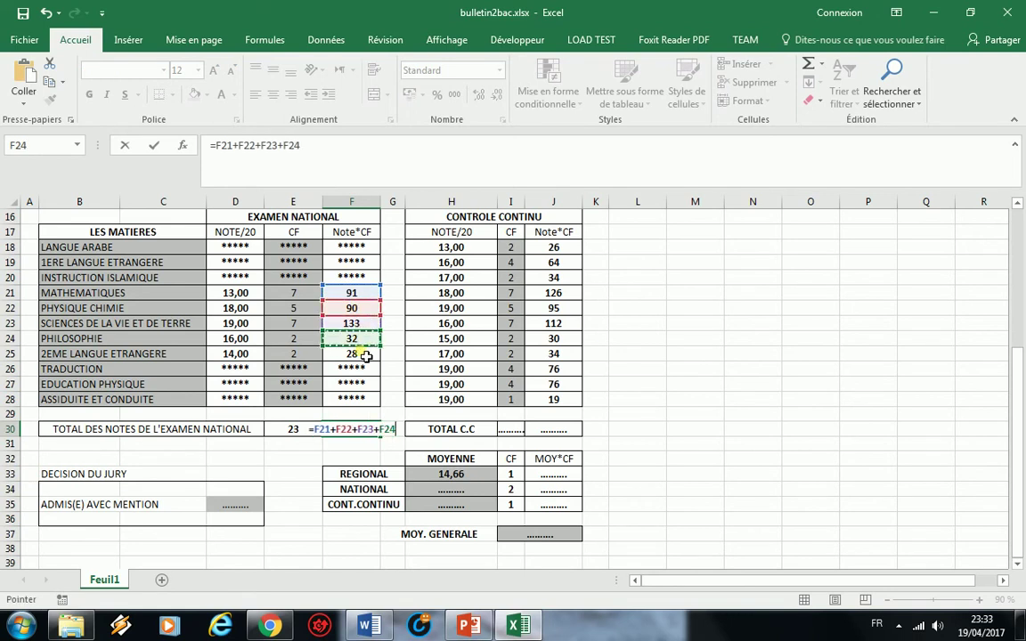
pyautogui.write('+')
pyautogui.click(365, 356)
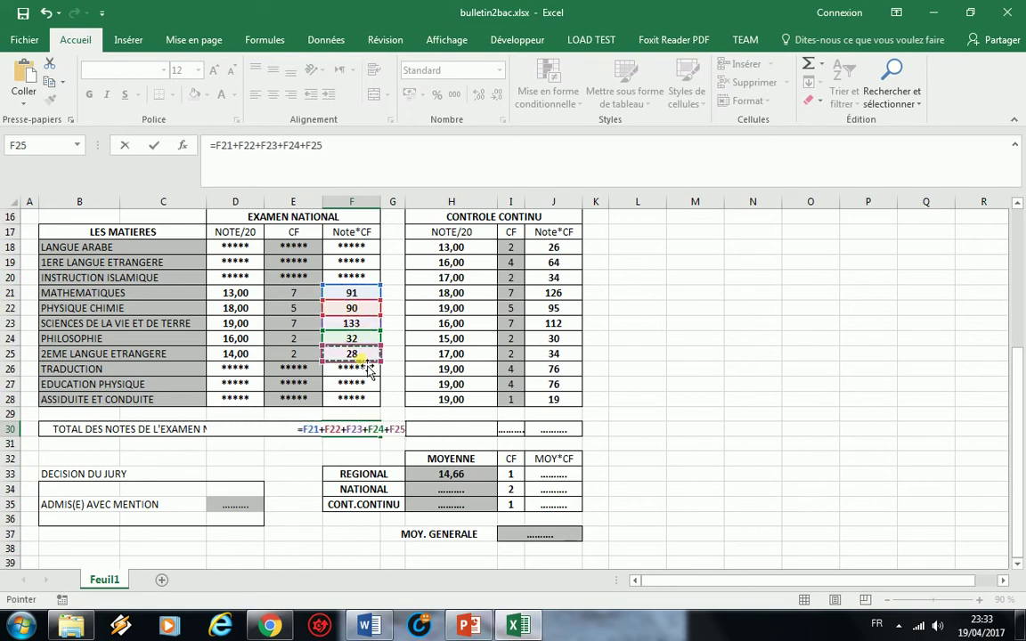
pyautogui.press('Return')
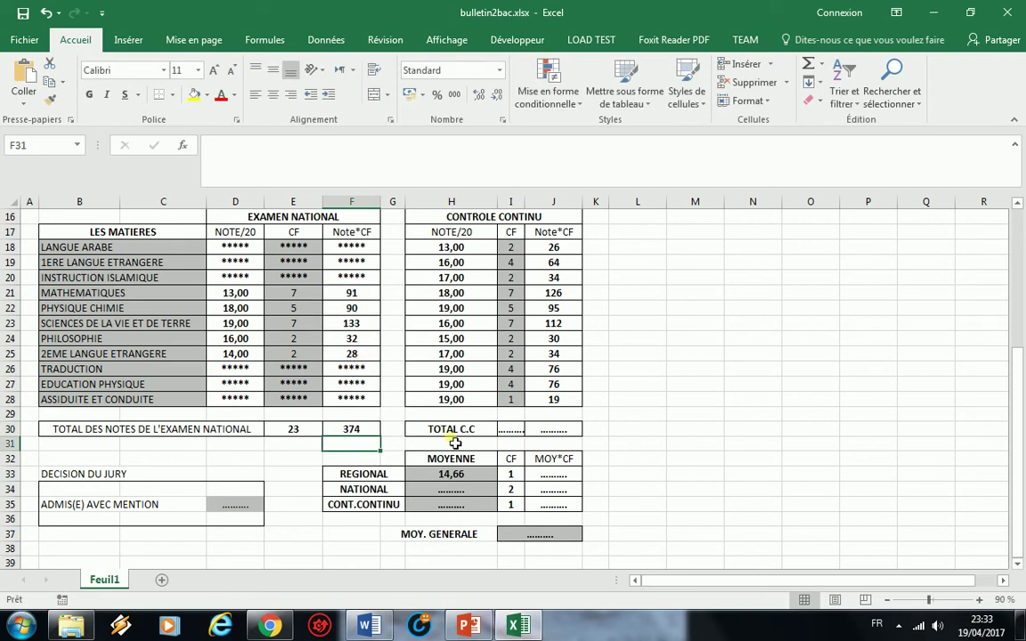
pyautogui.click(352, 428)
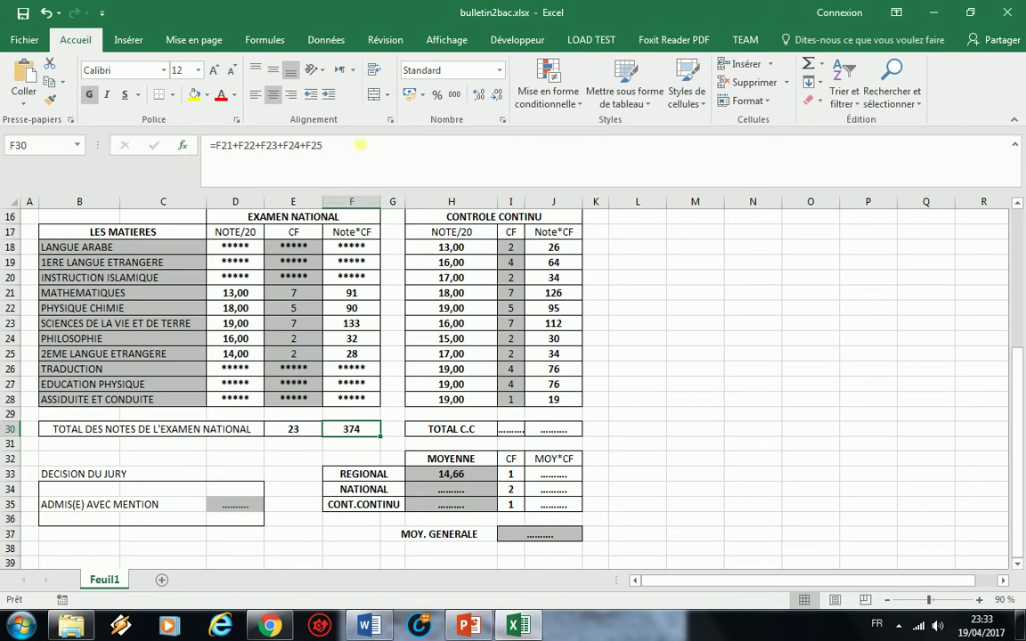
# Step: Insert the SOMME function from the Math & Trigo category in I30 for the continuous assessment coefficient total
pyautogui.click(511, 429)
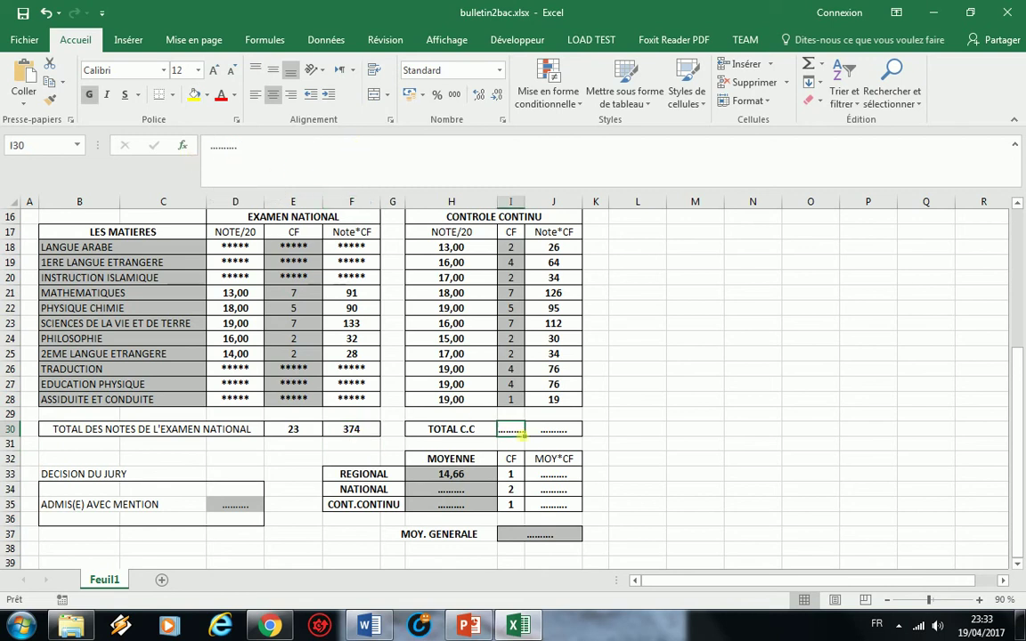
pyautogui.click(182, 146)
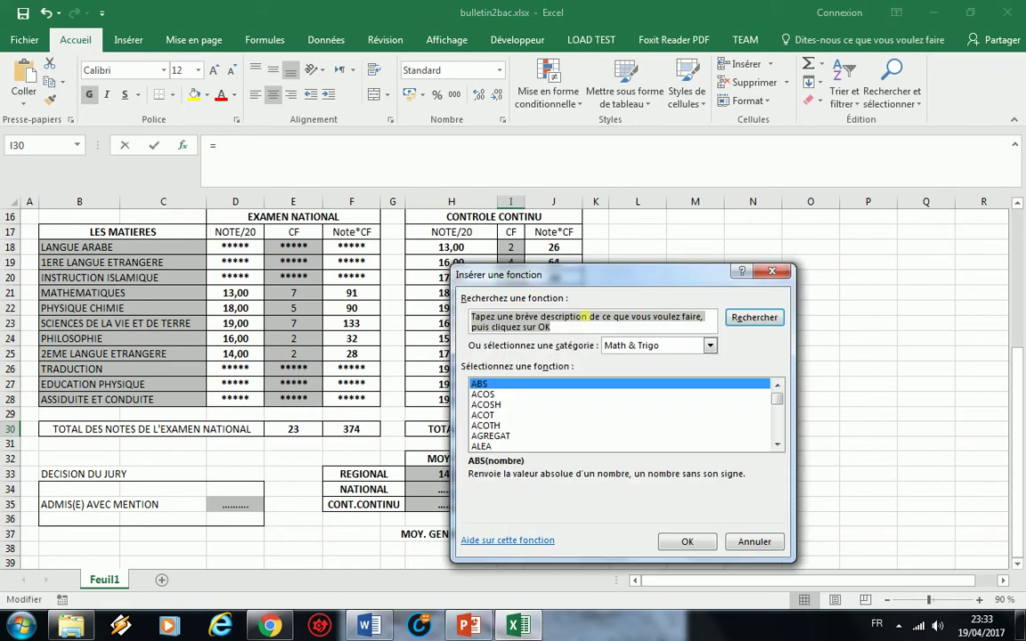
pyautogui.moveTo(779, 408); pyautogui.dragTo(779, 431)
pyautogui.click(778, 386)
pyautogui.click(779, 386)
pyautogui.click(779, 387)
pyautogui.click(780, 387)
pyautogui.click(780, 387)
pyautogui.click(779, 387)
pyautogui.click(780, 387)
pyautogui.click(780, 387)
pyautogui.click(780, 387)
pyautogui.click(780, 387)
pyautogui.click(780, 387)
pyautogui.click(779, 387)
pyautogui.click(780, 386)
pyautogui.click(778, 421)
pyautogui.moveTo(778, 420); pyautogui.dragTo(778, 429)
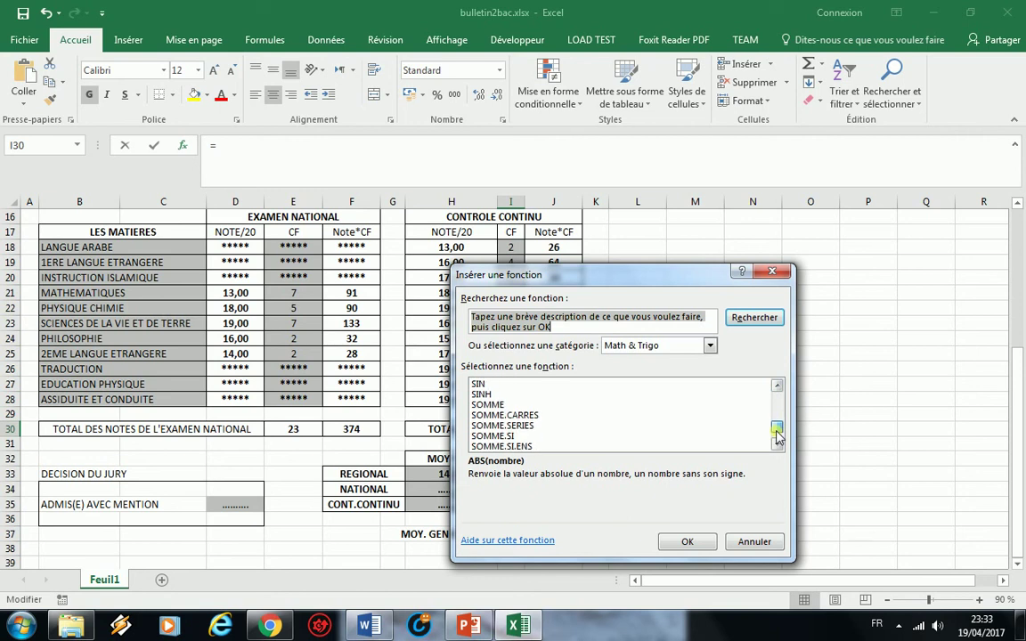
pyautogui.click(497, 405)
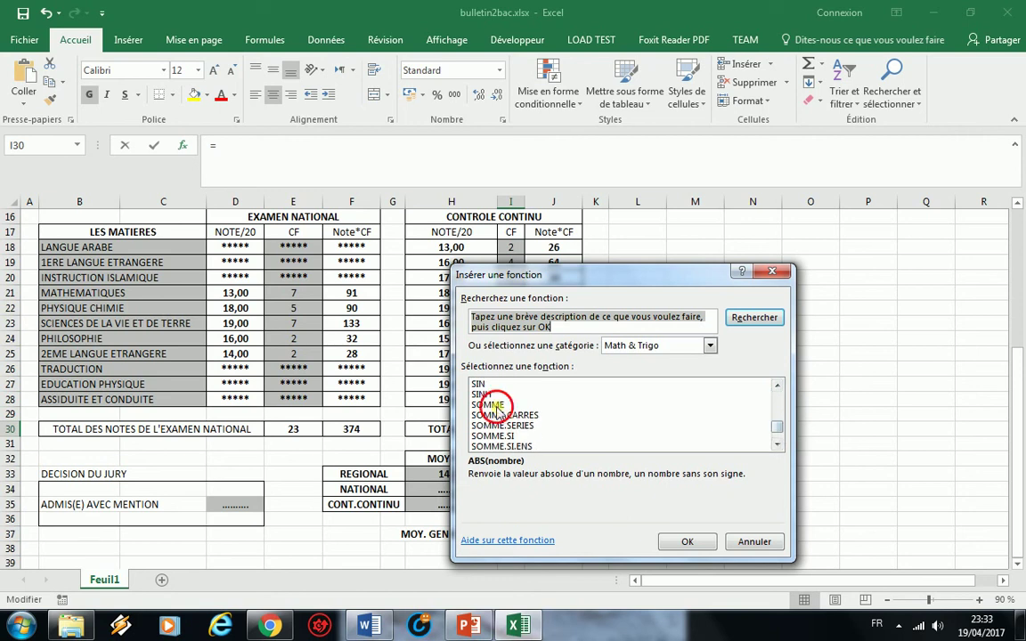
pyautogui.click(705, 545)
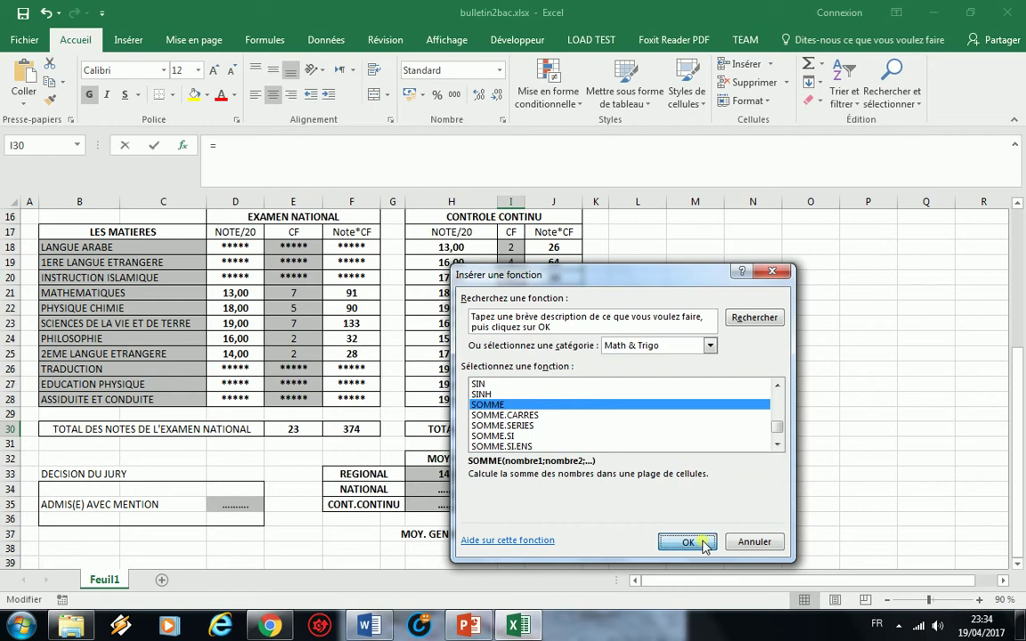
# Step: Replace the suggested SOMME range with I18:I28 as Nombre1, completing I30 as =SOMME(I18:I28)
pyautogui.moveTo(609, 287); pyautogui.dragTo(813, 256)
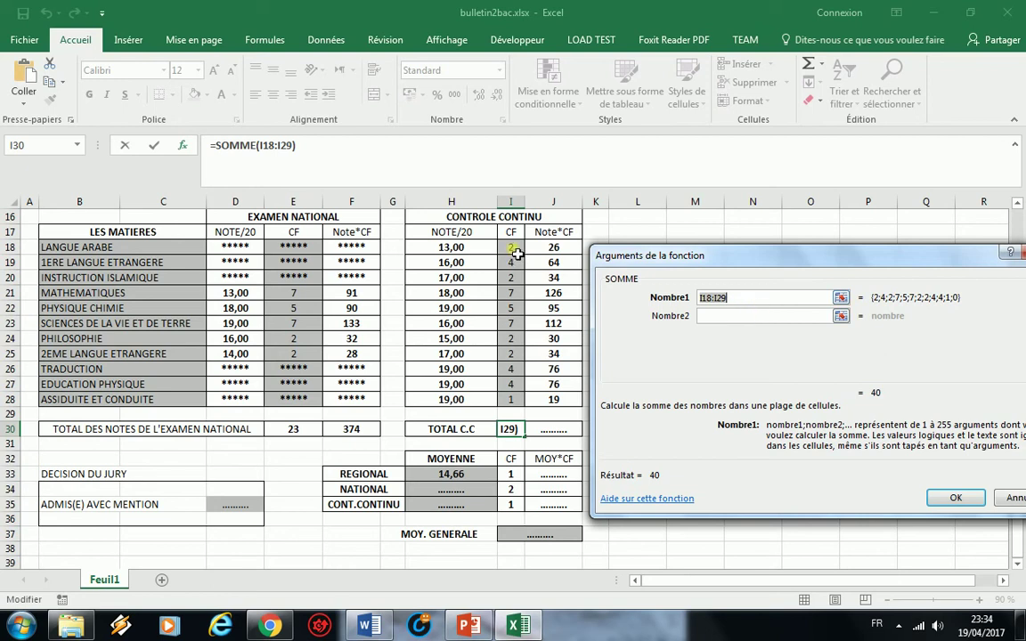
pyautogui.press('Delete')
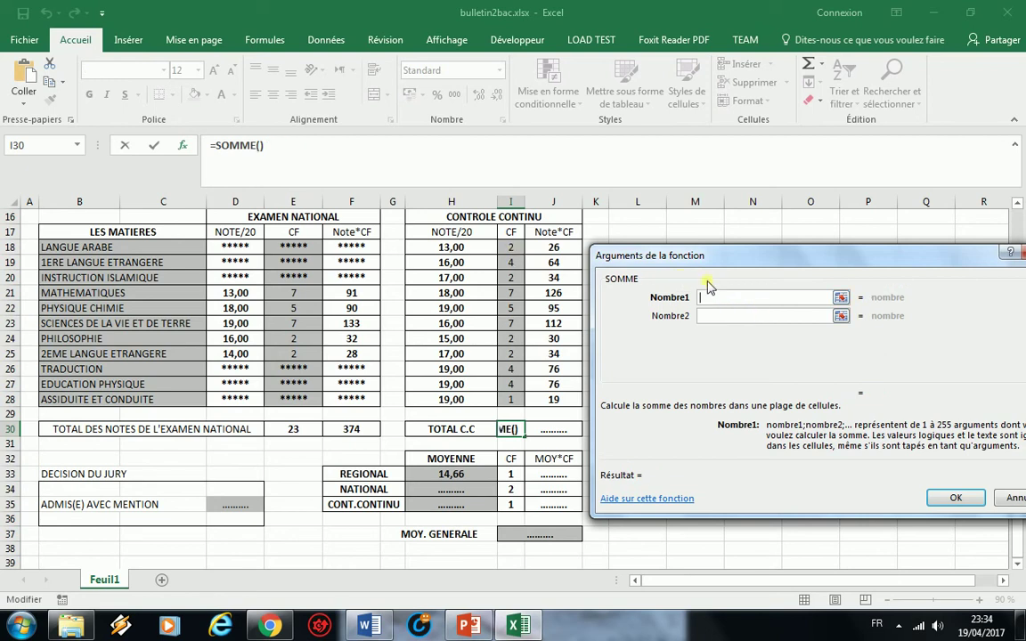
pyautogui.click(515, 250)
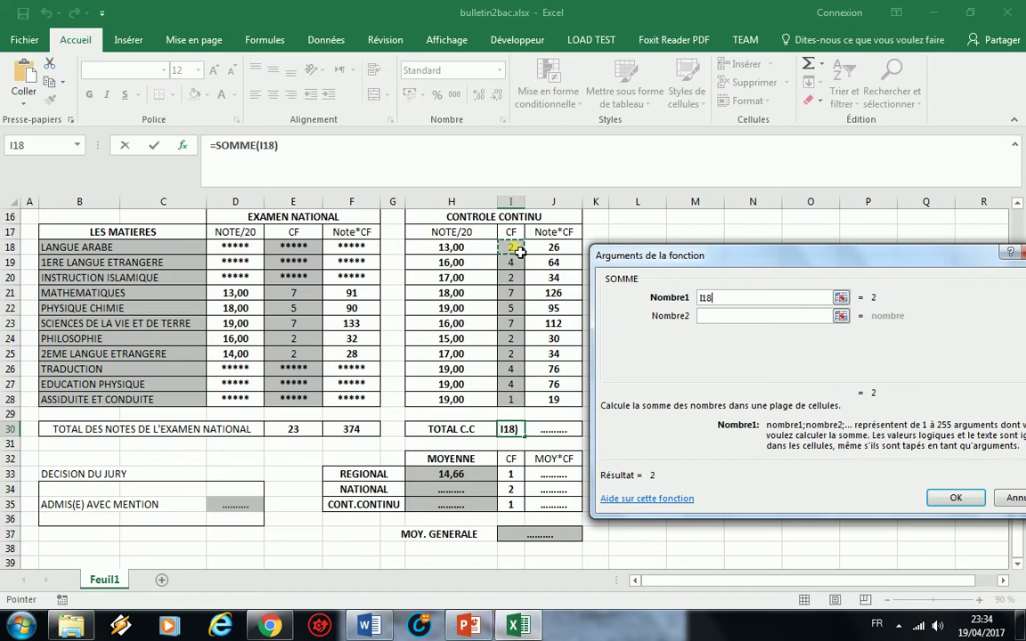
pyautogui.moveTo(516, 252); pyautogui.dragTo(522, 402)
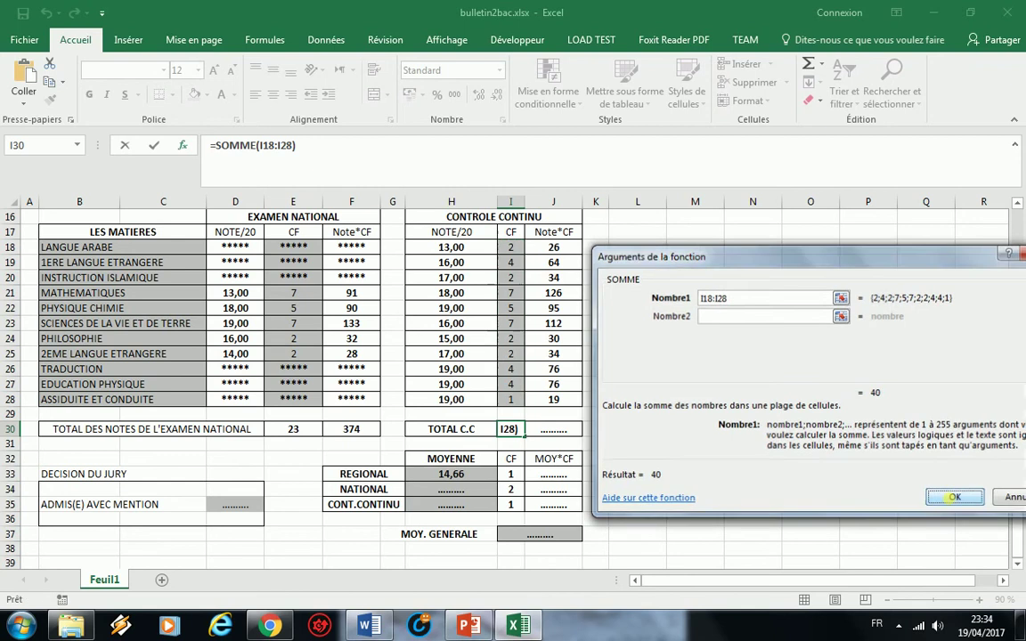
pyautogui.click(952, 498)
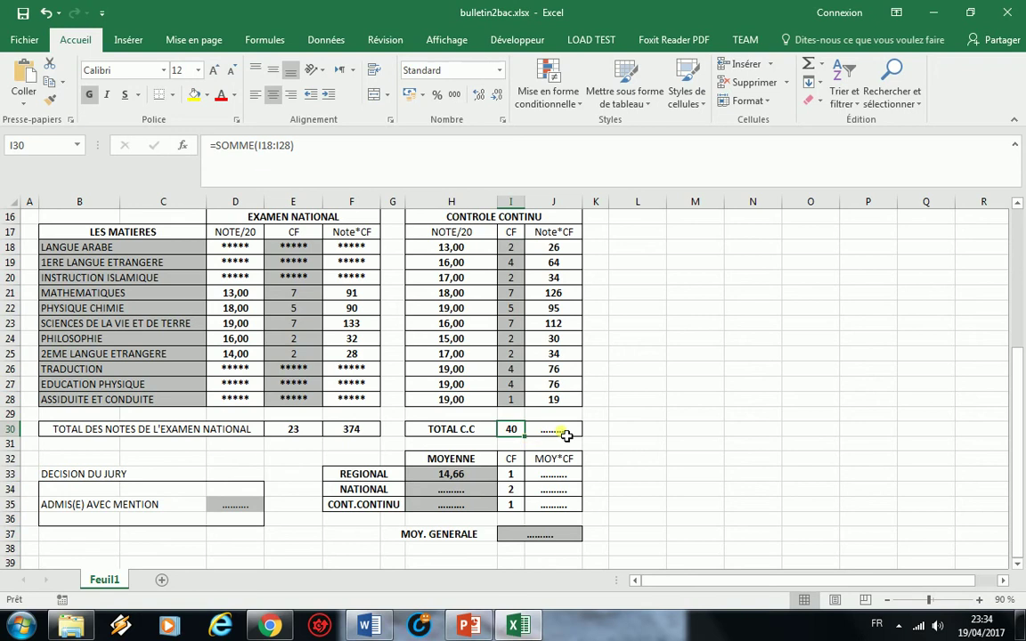
# Step: Copy the I30 total across to J30 for the Note*CF products, and check the formulas in both cells
pyautogui.moveTo(532, 443); pyautogui.dragTo(580, 447)
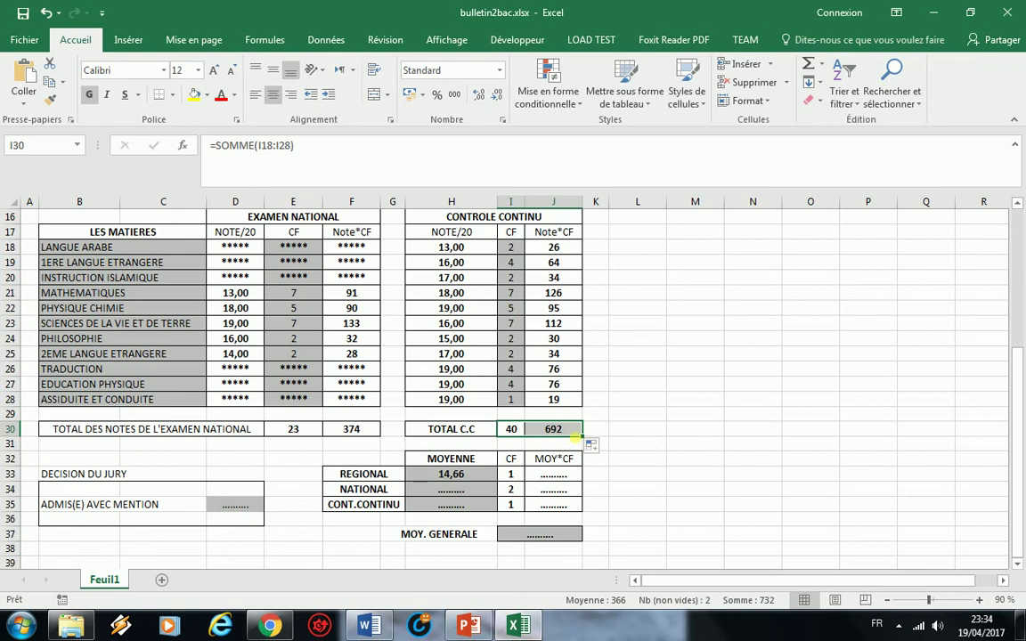
pyautogui.click(554, 431)
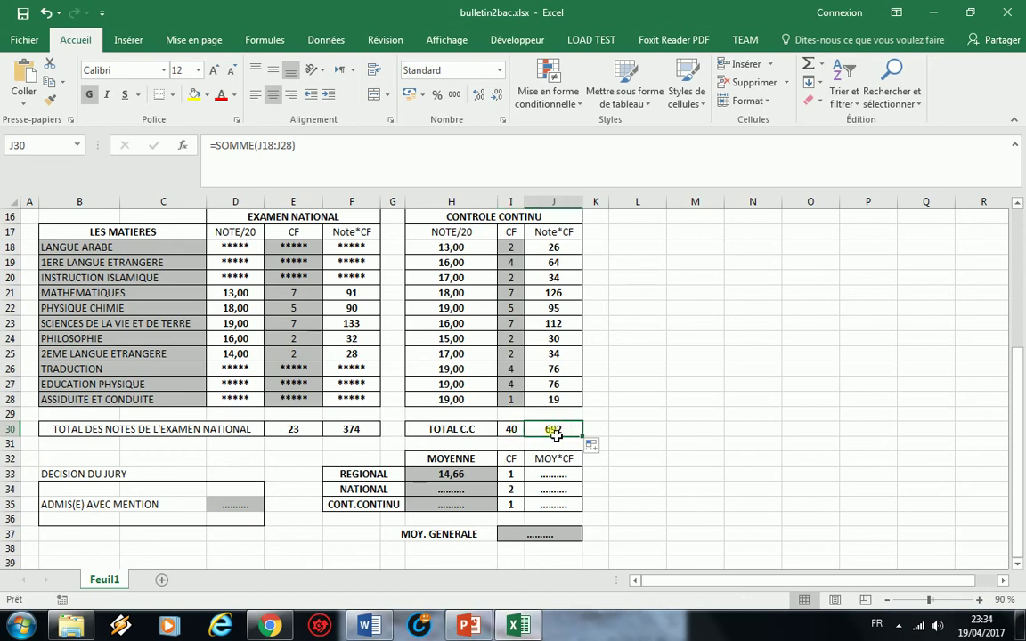
pyautogui.click(513, 429)
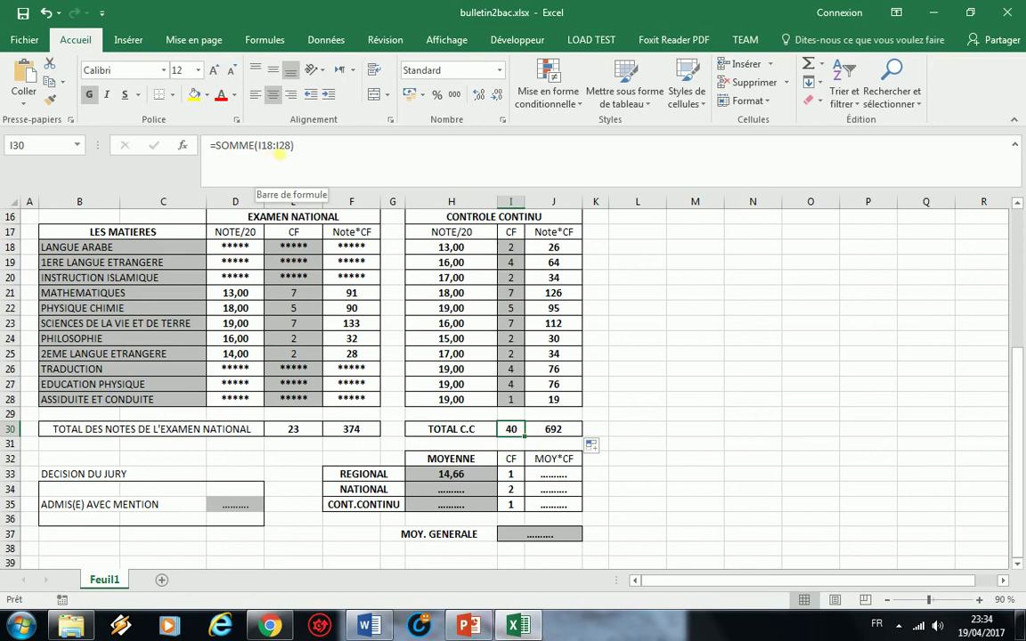
pyautogui.click(555, 429)
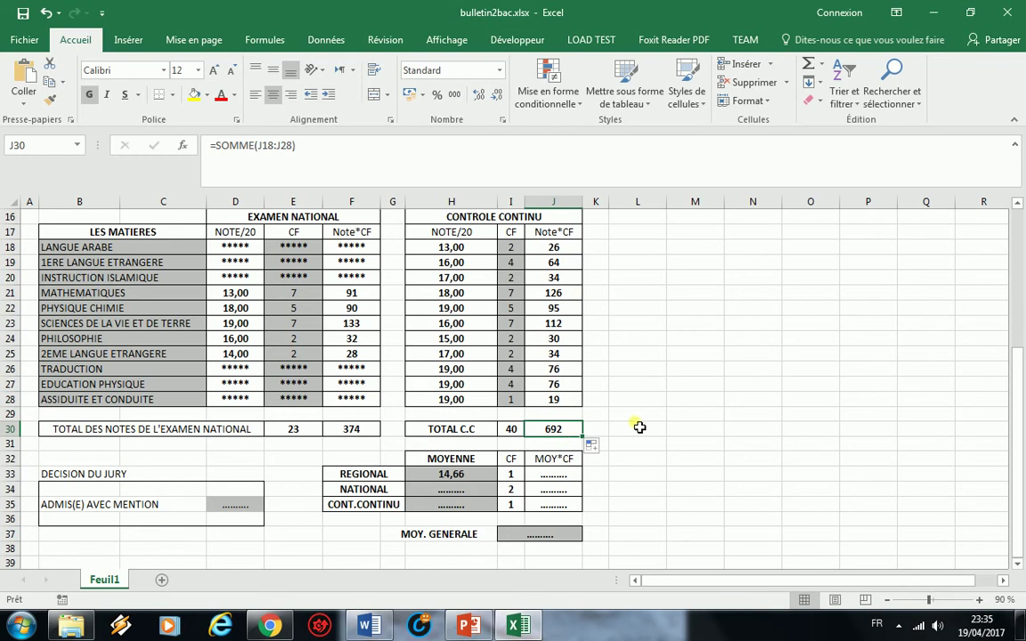
# Step: Enter the formula =F30/E30 in H34 to calculate the national exam average
pyautogui.scroll(-1, 640, 428)
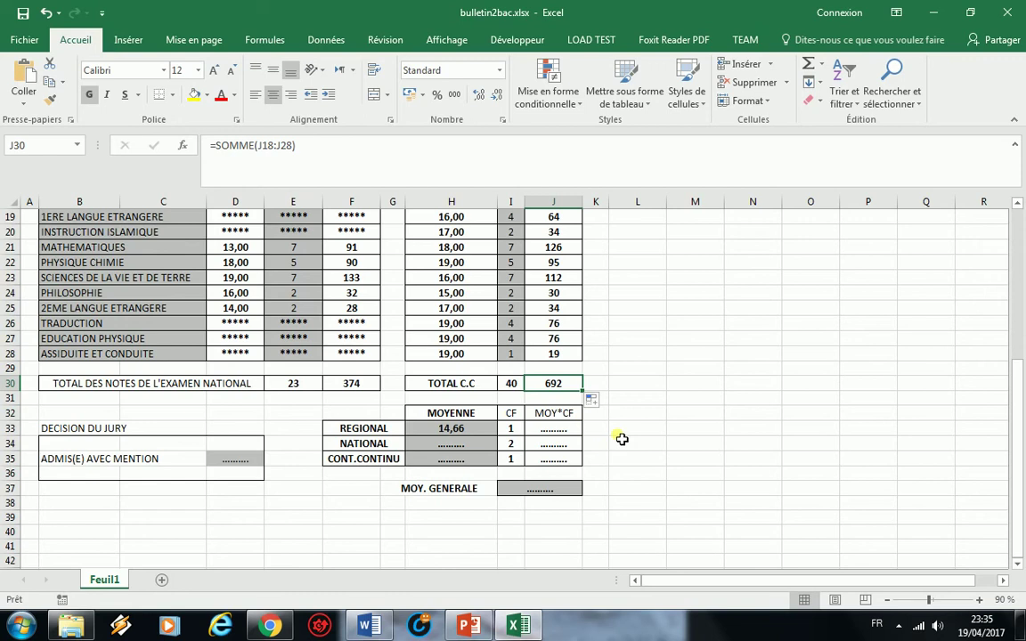
pyautogui.click(473, 443)
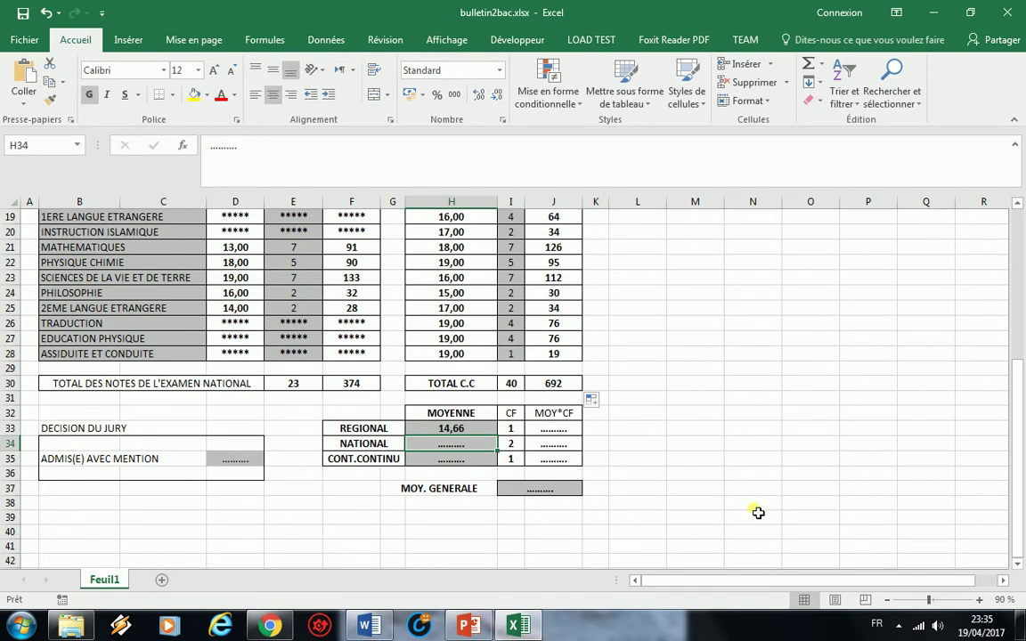
pyautogui.write('=')
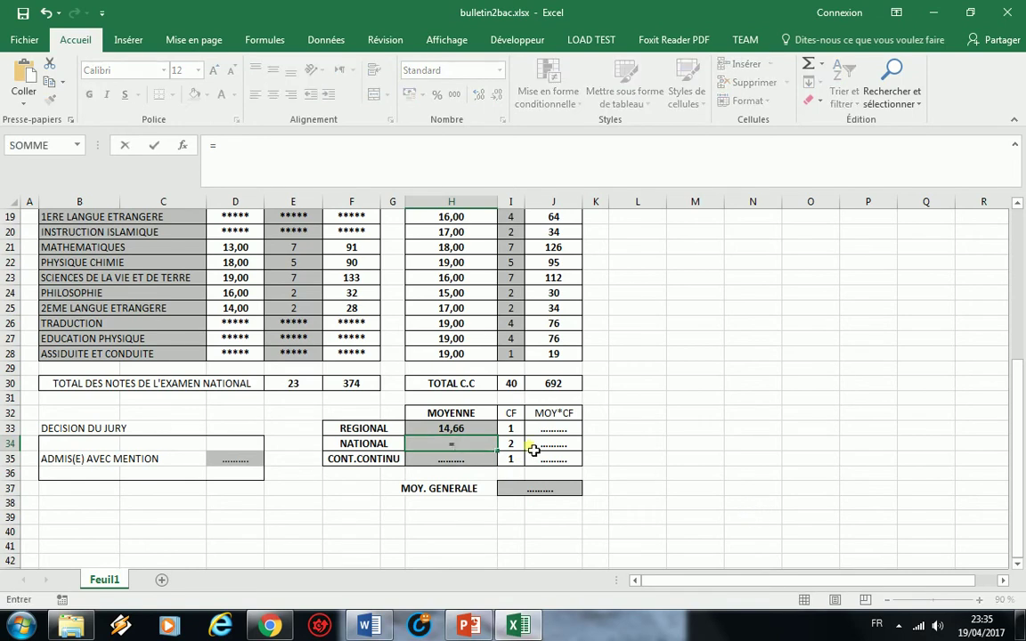
pyautogui.click(358, 390)
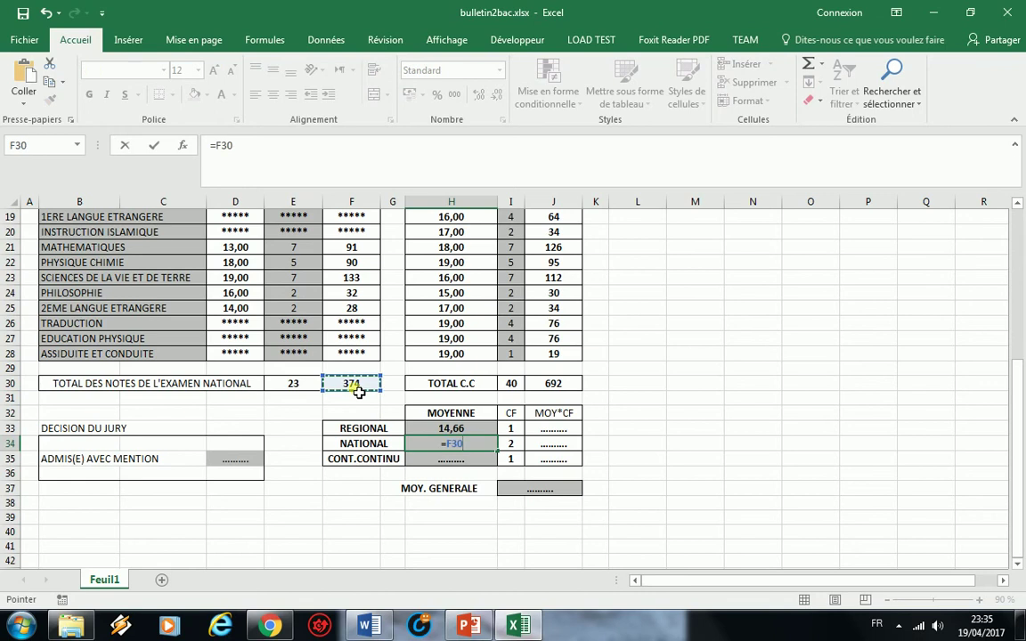
pyautogui.write('/')
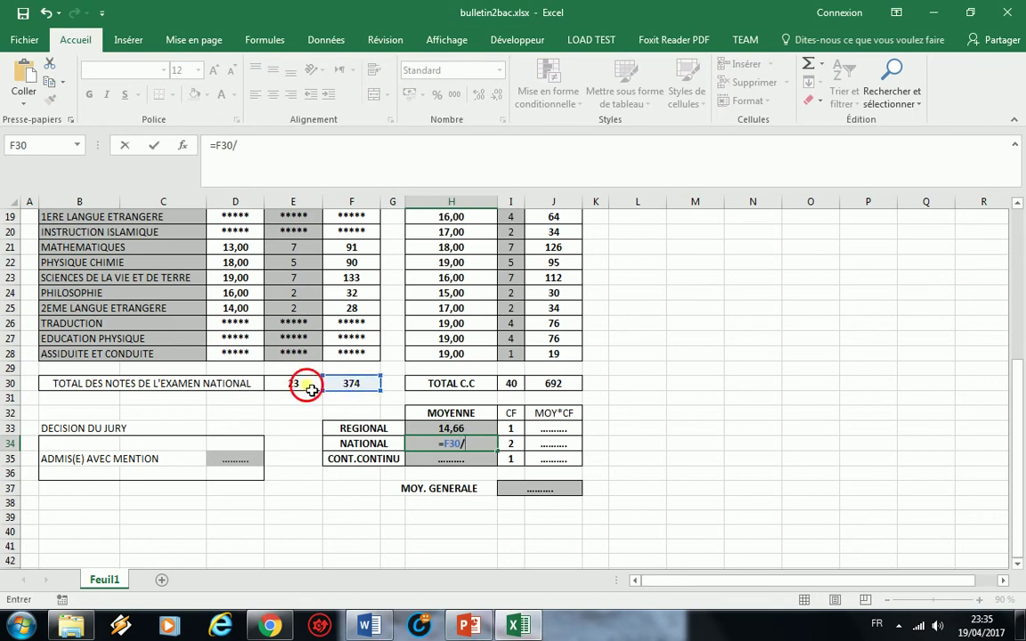
pyautogui.click(311, 389)
pyautogui.press('Return')
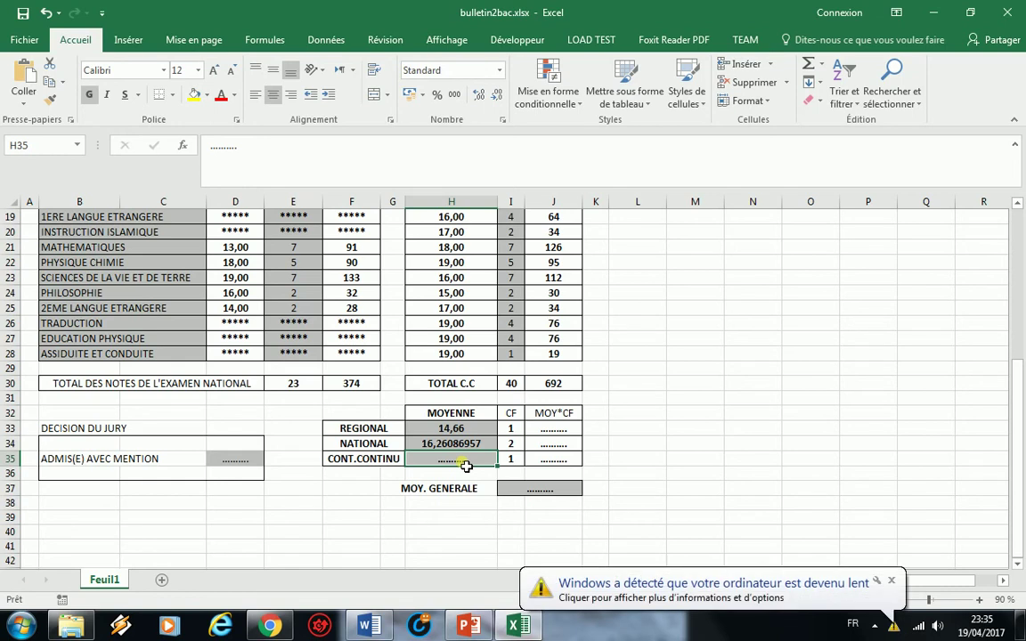
# Step: Dismiss the Windows notification and enter =J30/I30 in H35 to calculate the continuous assessment average
pyautogui.click(891, 580)
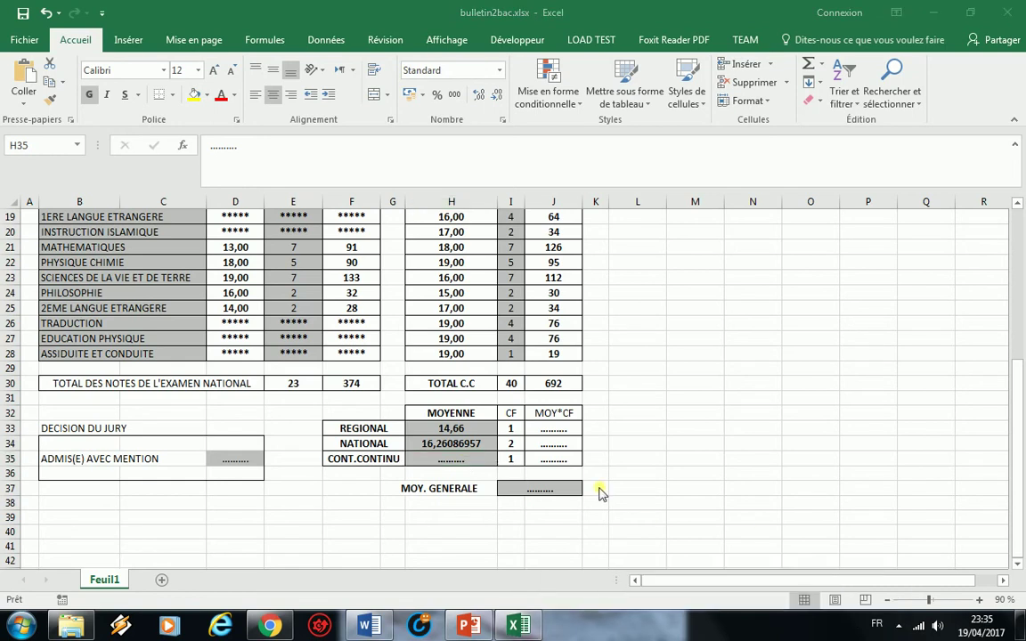
pyautogui.click(450, 463)
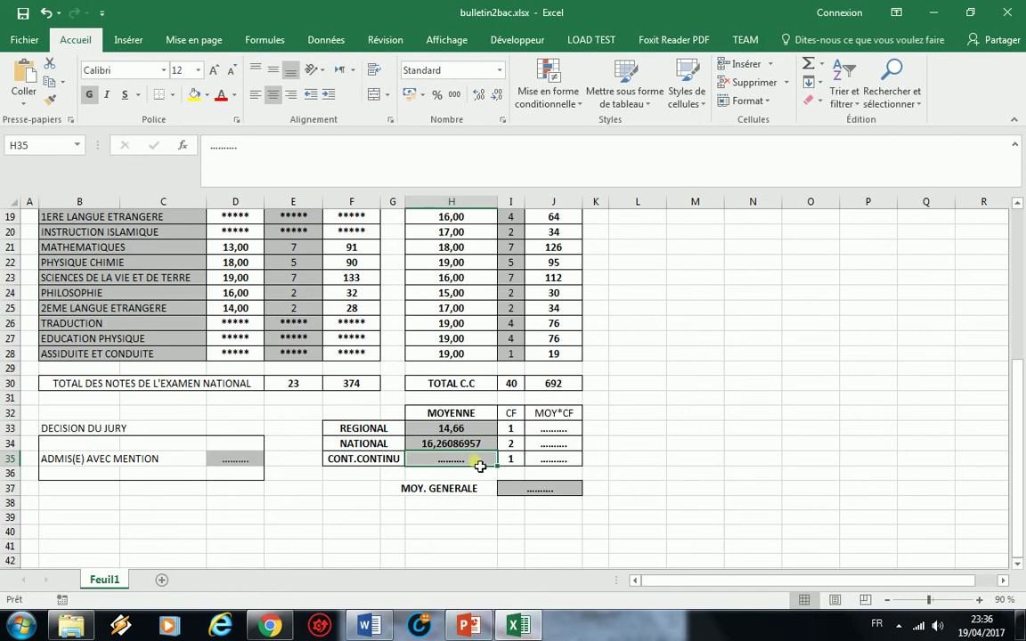
pyautogui.write('=')
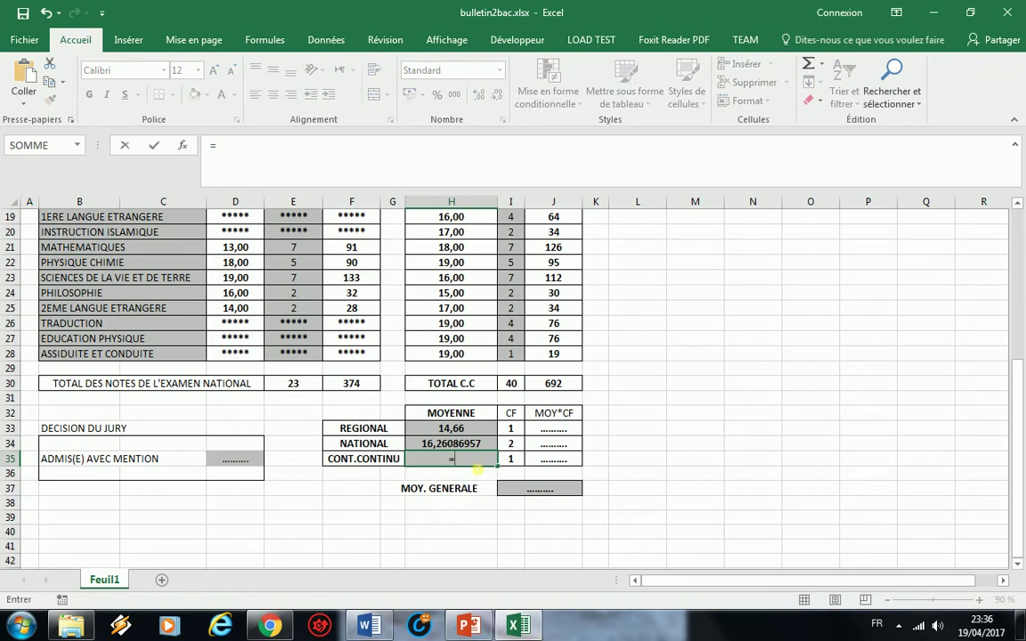
pyautogui.click(567, 389)
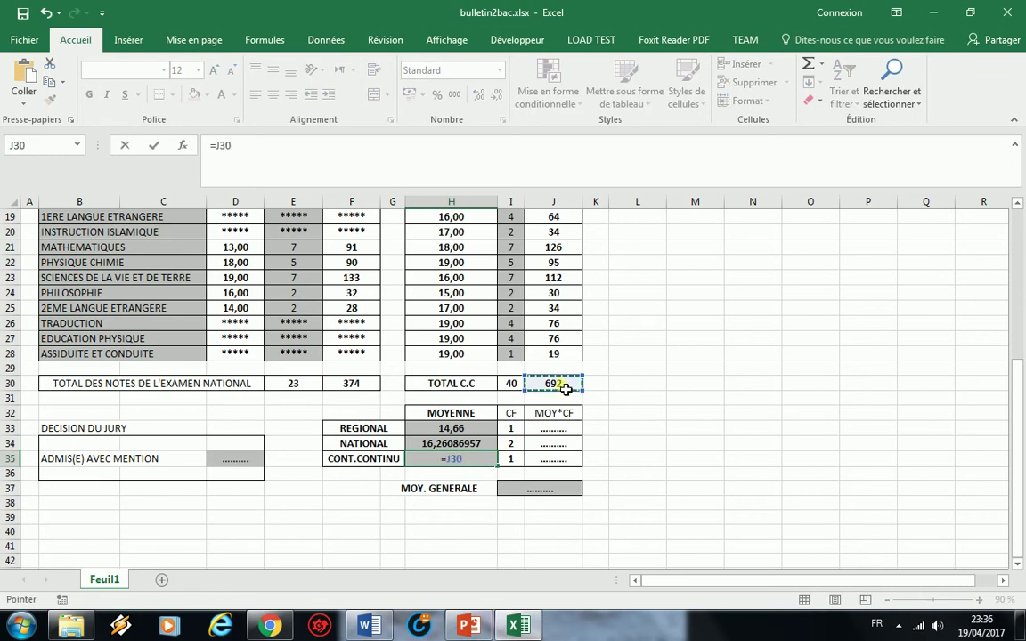
pyautogui.write('/')
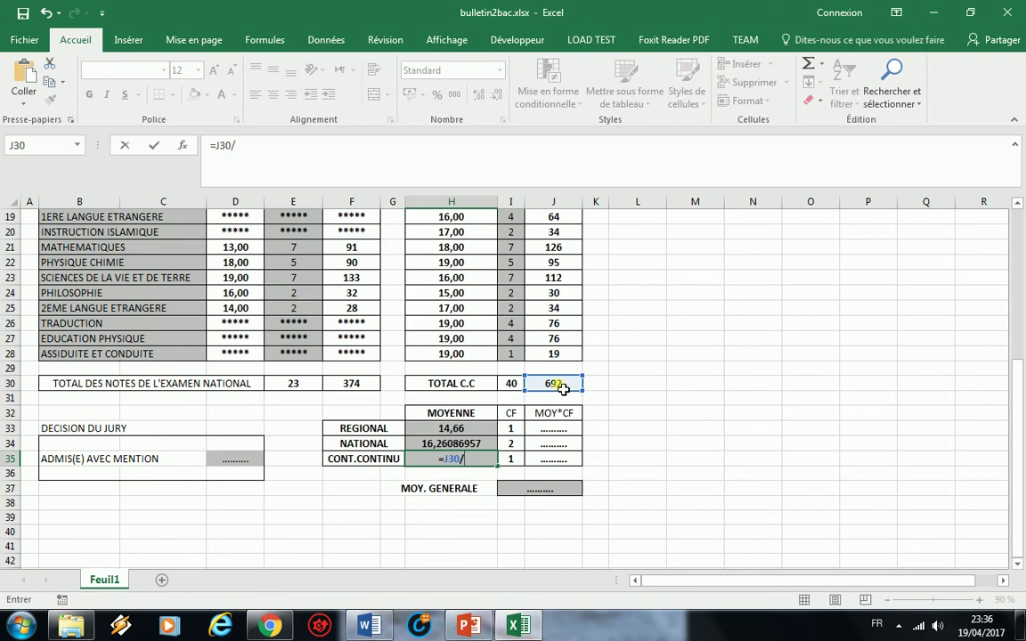
pyautogui.click(516, 390)
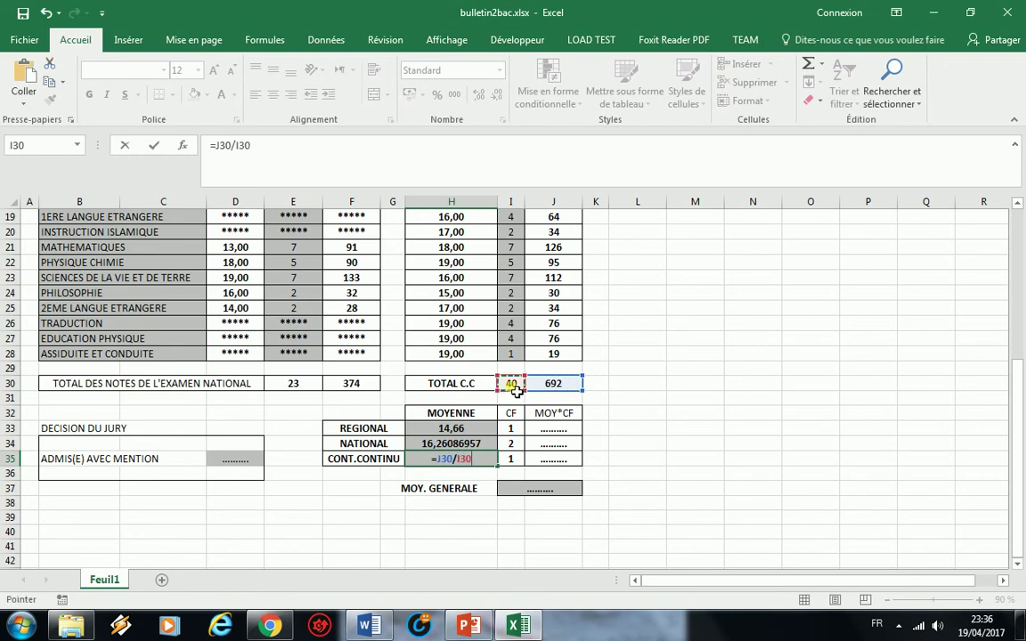
pyautogui.press('Return')
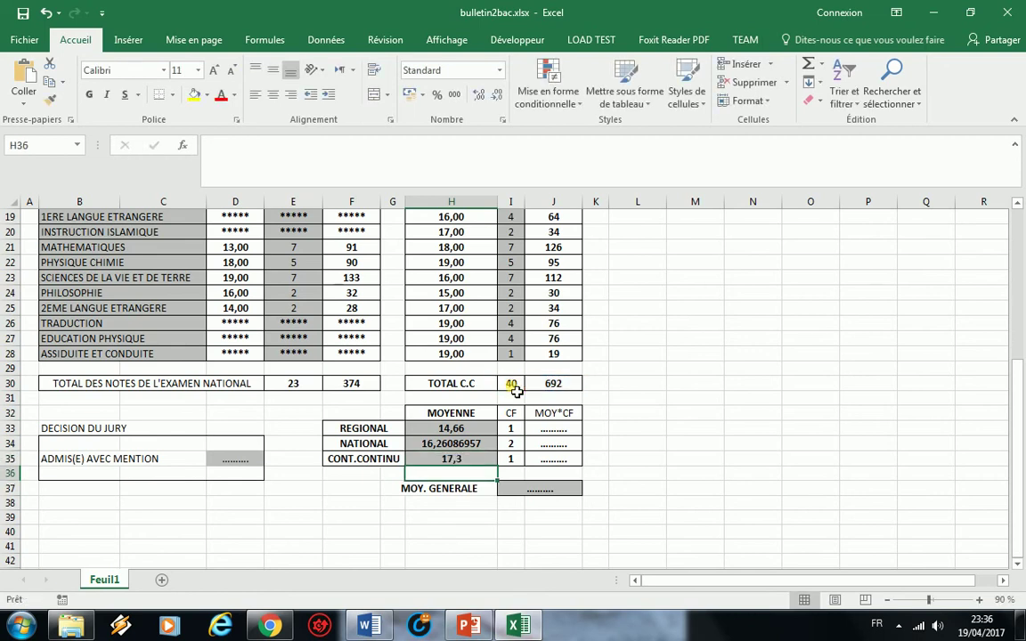
# Step: Enter =H33*I33 in J33 for the regional MOY*CF product and copy the formula down through J35
pyautogui.click(566, 432)
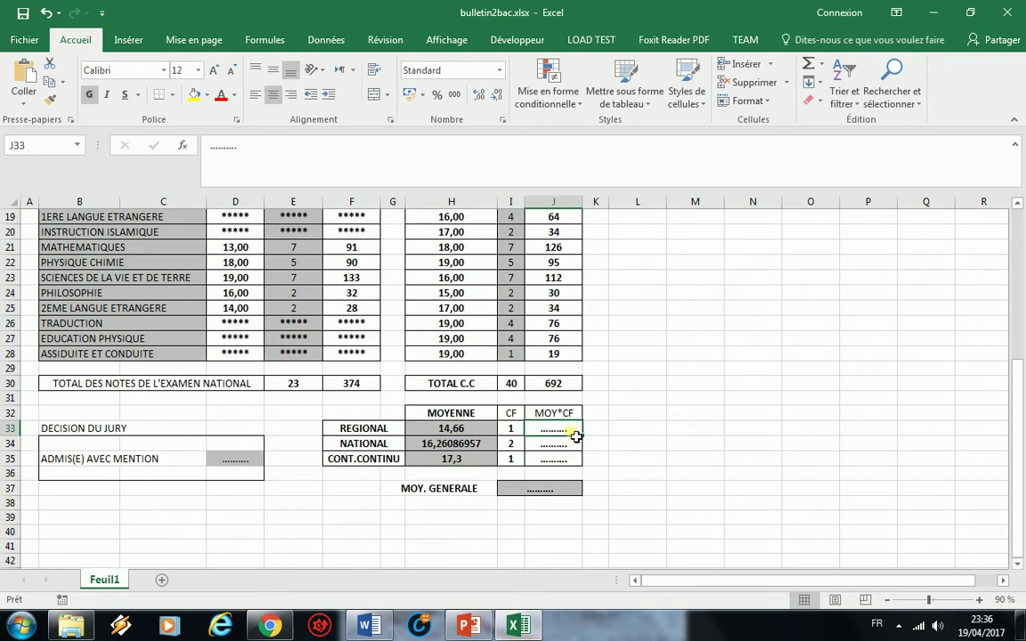
pyautogui.write('=')
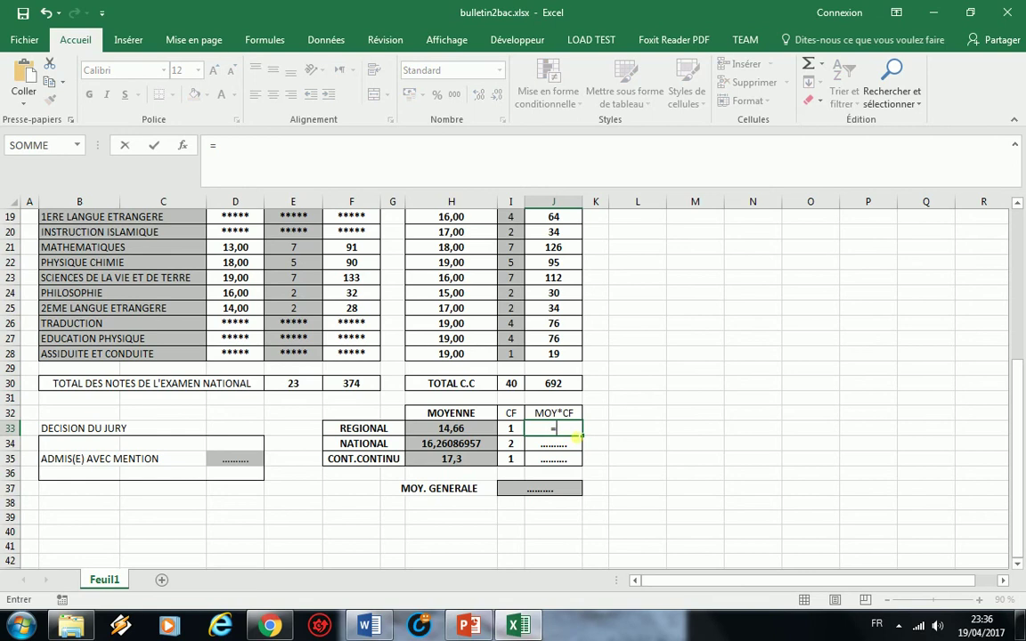
pyautogui.click(468, 431)
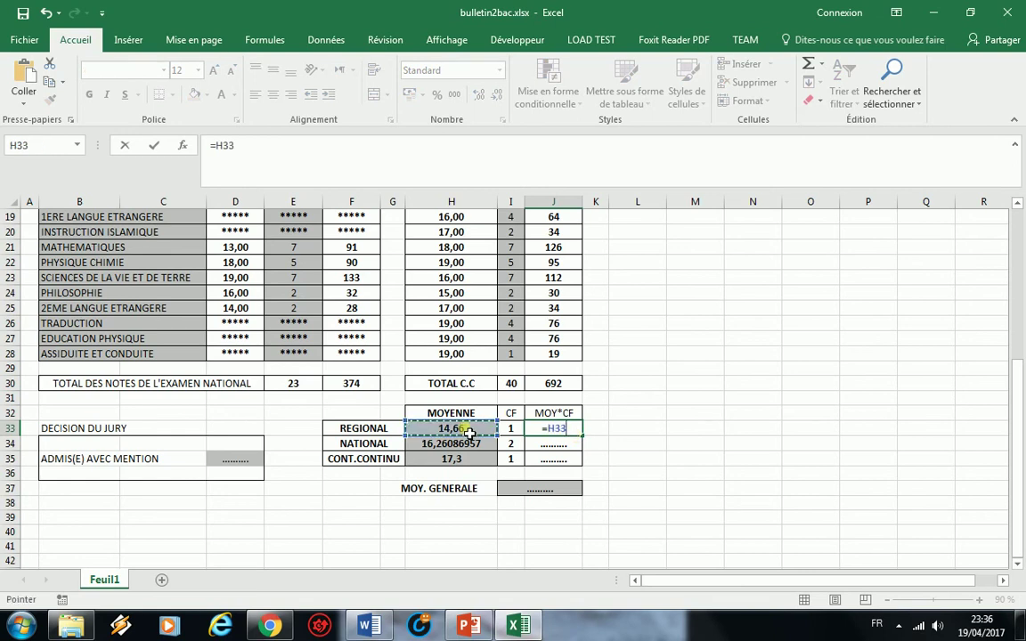
pyautogui.write('*')
pyautogui.click(515, 431)
pyautogui.hotkey('ctrl', 'Return')
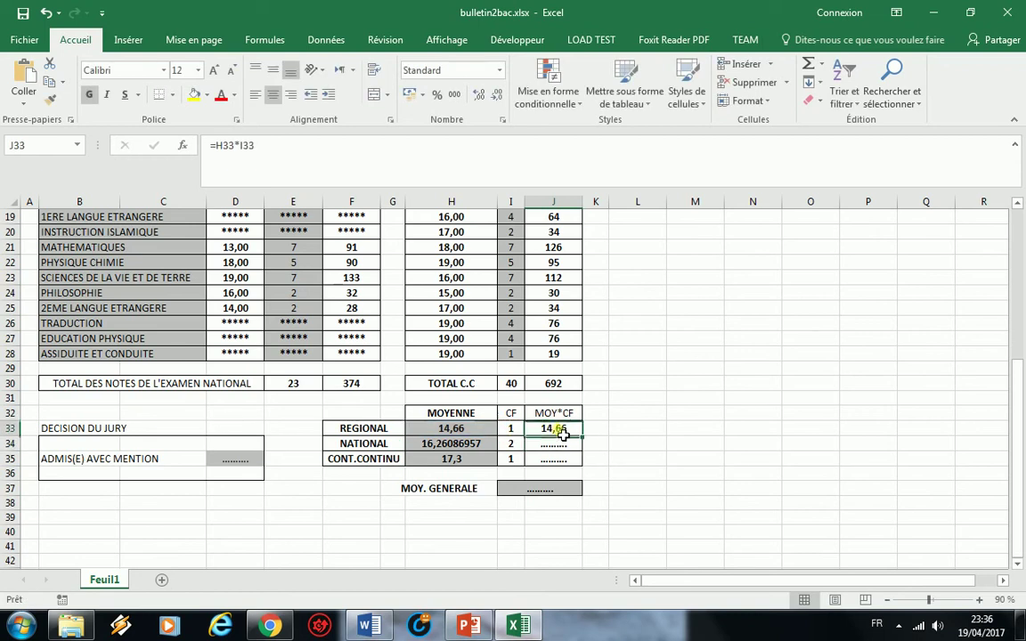
pyautogui.moveTo(588, 443); pyautogui.dragTo(592, 465)
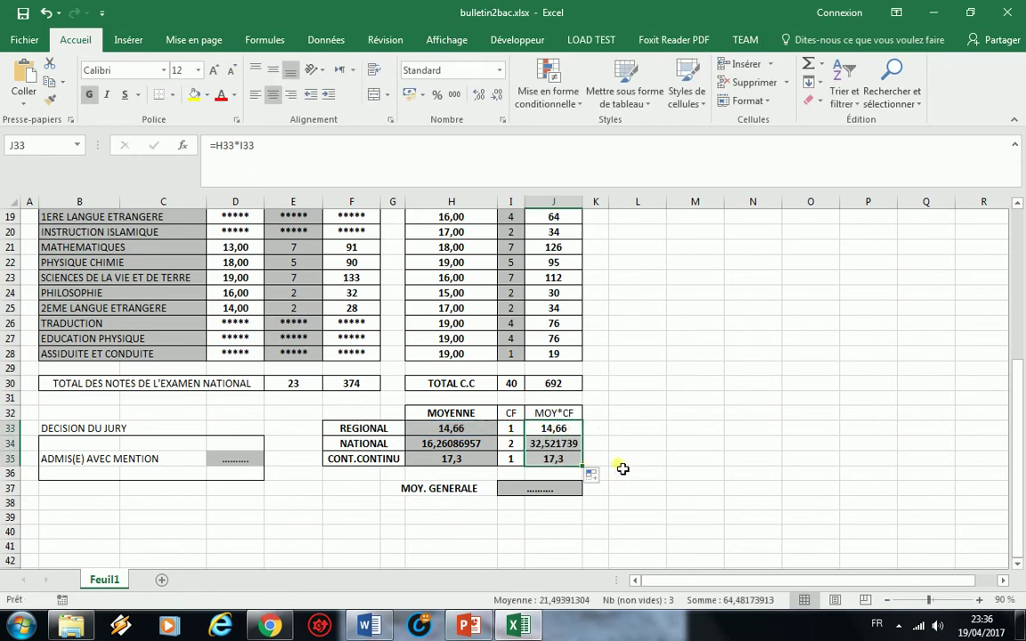
# Step: Reduce the national average in H34 to two decimal places
pyautogui.click(465, 442)
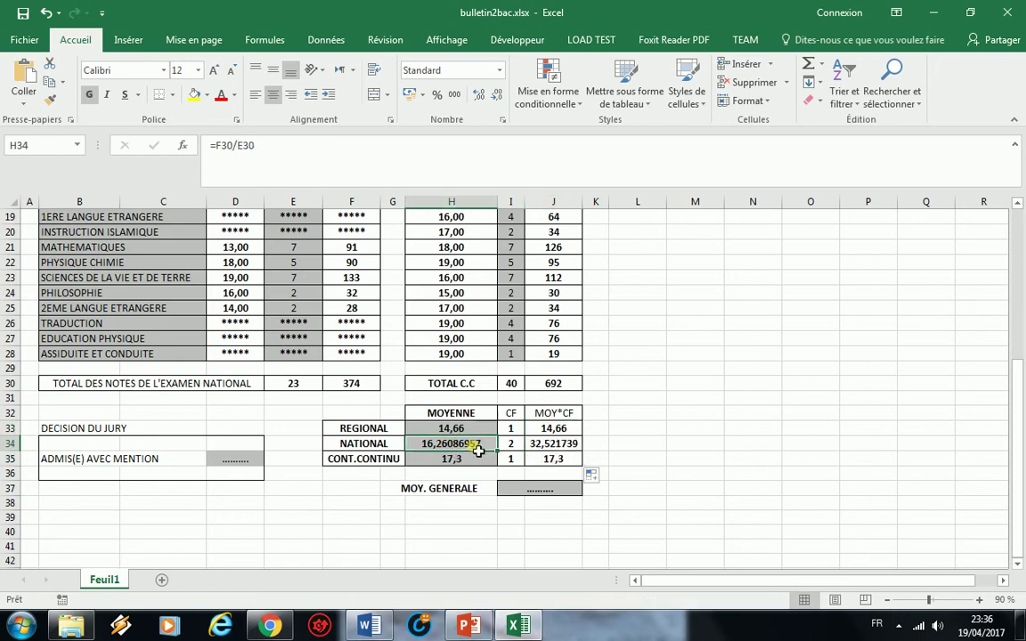
pyautogui.click(495, 98)
pyautogui.click(496, 98)
pyautogui.click(495, 98)
pyautogui.click(495, 98)
pyautogui.click(495, 98)
pyautogui.click(495, 98)
# Step: Reduce the national MOY*CF value in J34 to two decimal places
pyautogui.click(533, 443)
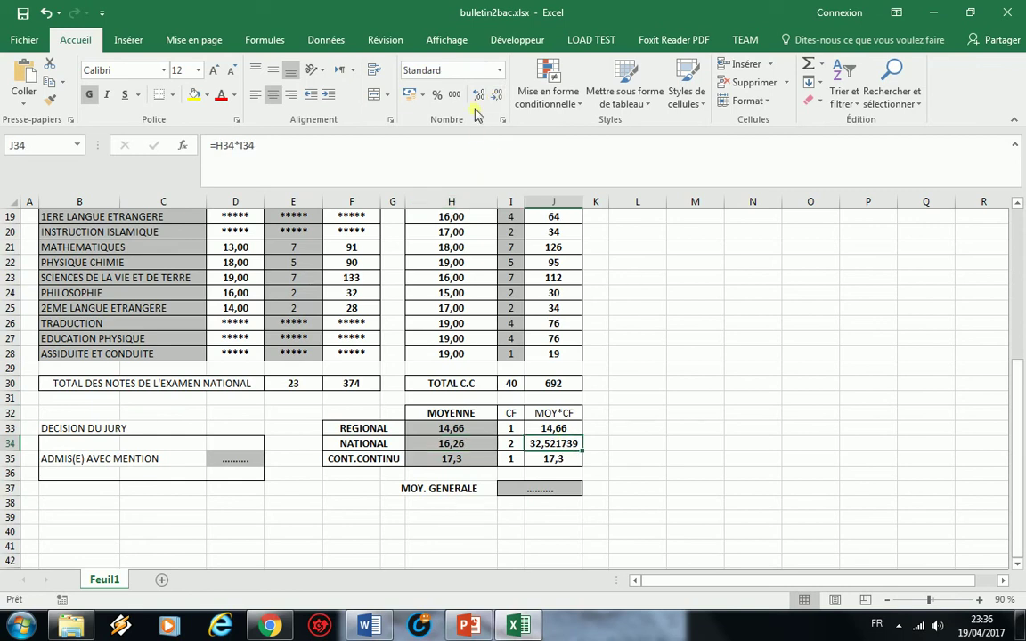
pyautogui.click(495, 98)
pyautogui.click(495, 98)
pyautogui.click(495, 98)
pyautogui.click(495, 98)
# Step: Show the continuous assessment average in H35 and its MOY*CF value in J35 with two decimal places
pyautogui.click(463, 461)
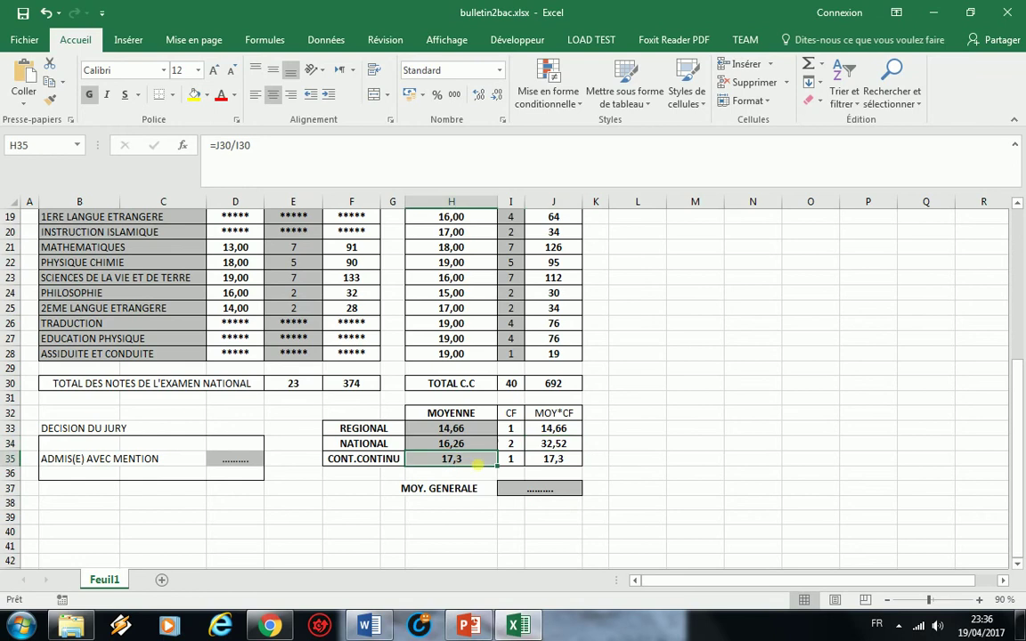
pyautogui.click(480, 95)
pyautogui.click(564, 464)
pyautogui.click(480, 95)
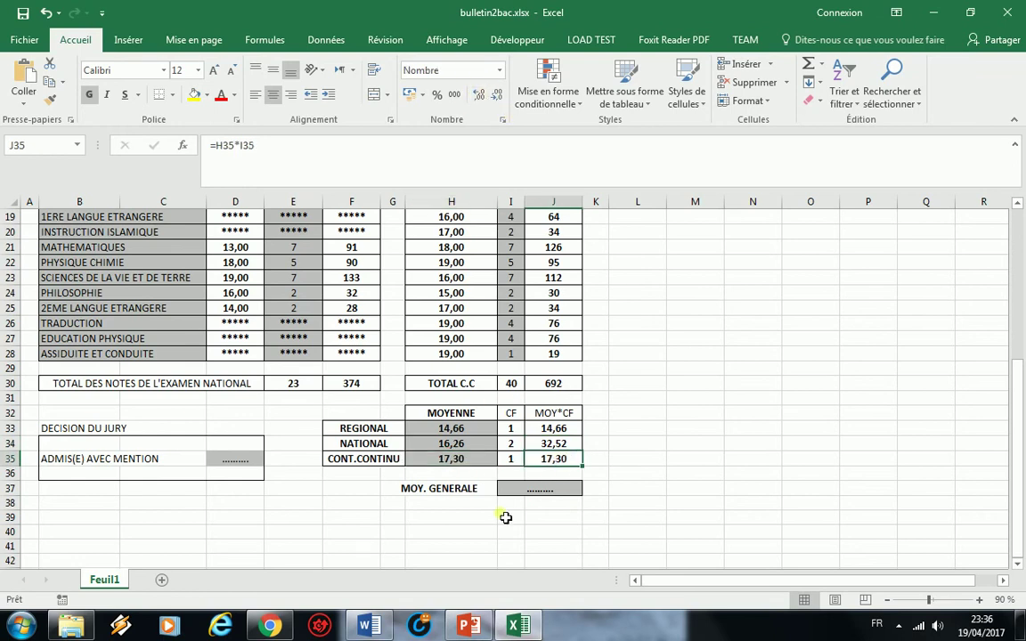
# Step: Begin the MOY. GENERALE formula in I37 with the sum of the weighted averages, =(J33+J34+J35)
pyautogui.click(572, 491)
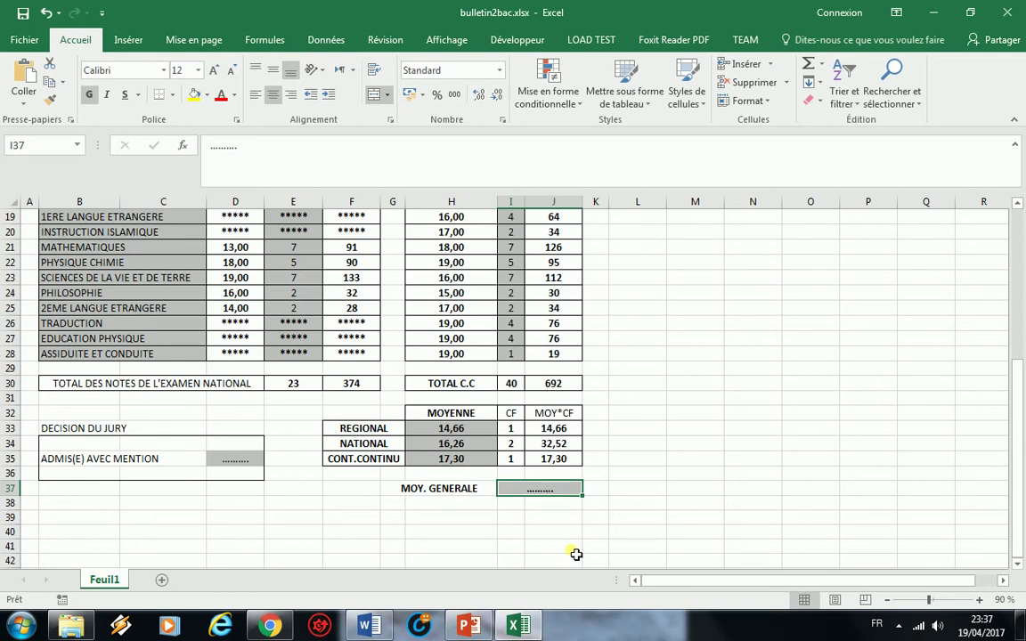
pyautogui.write('=')
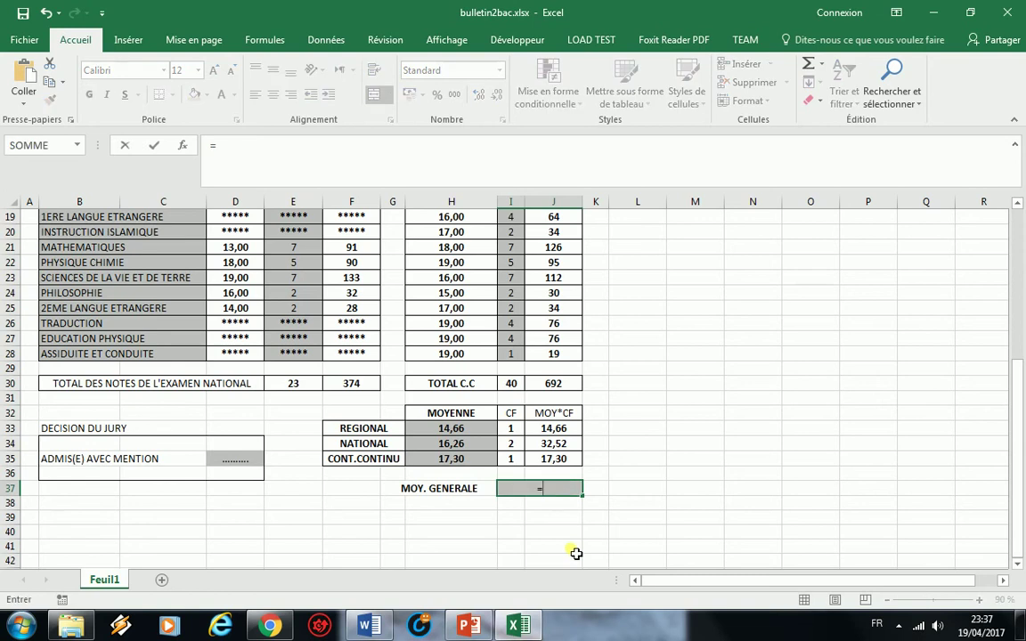
pyautogui.write('(')
pyautogui.click(565, 433)
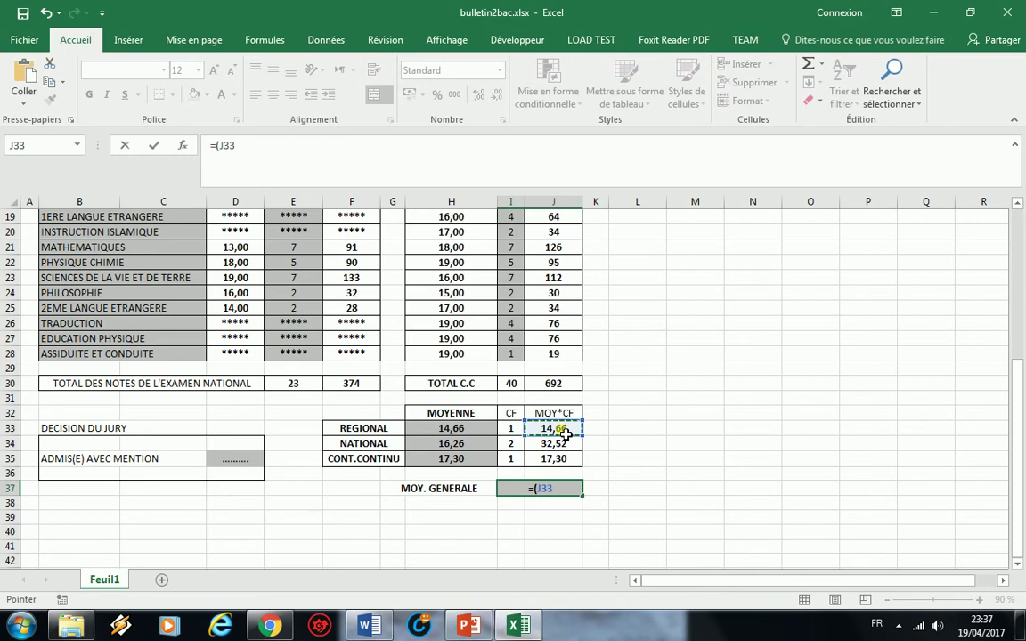
pyautogui.write('+')
pyautogui.click(561, 443)
pyautogui.write('+')
pyautogui.click(567, 458)
pyautogui.write('+')
pyautogui.press('BackSpace')
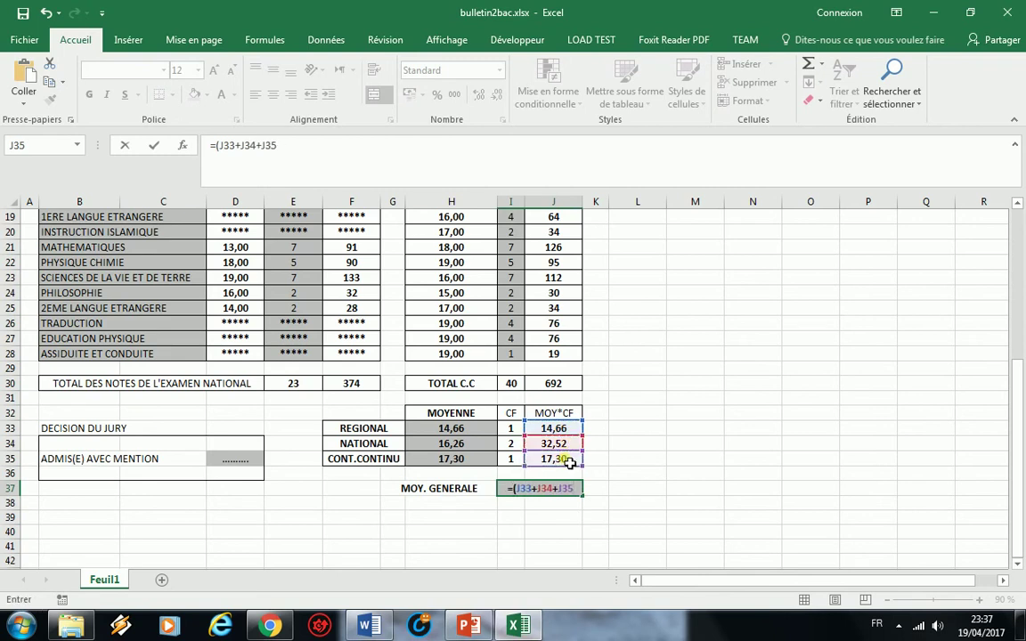
pyautogui.write(')')
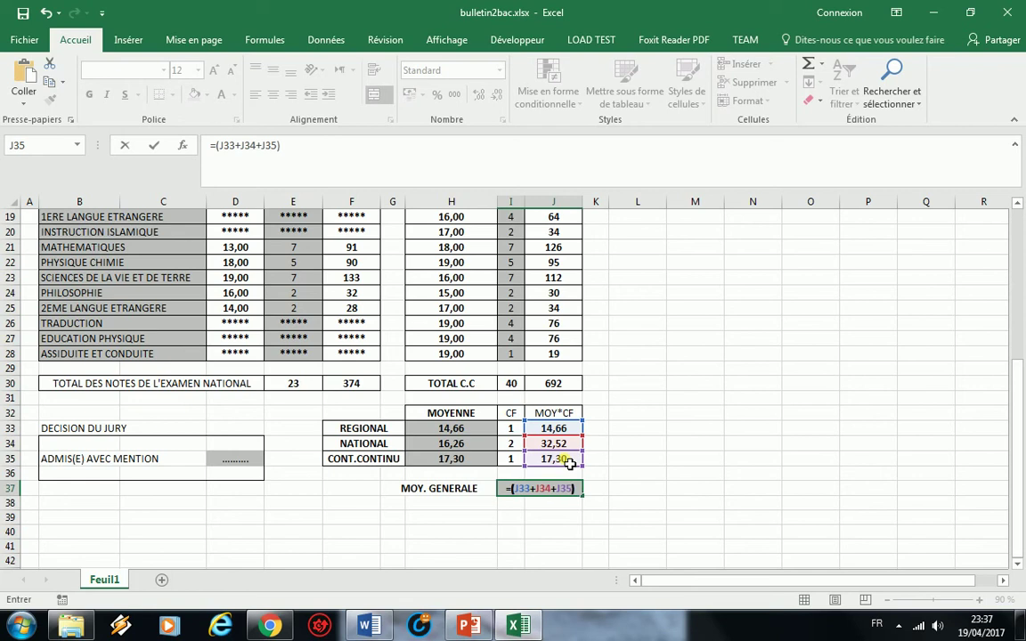
# Step: Complete the general average formula by dividing by the coefficient sum (I33+I34+I35), and validate it
pyautogui.write('/')
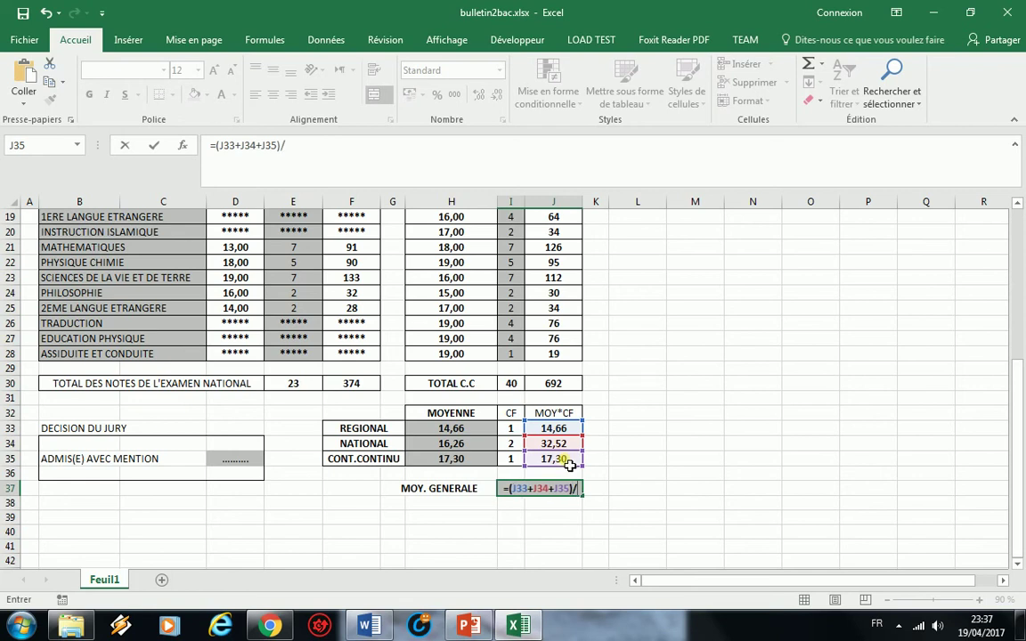
pyautogui.write('(')
pyautogui.click(515, 432)
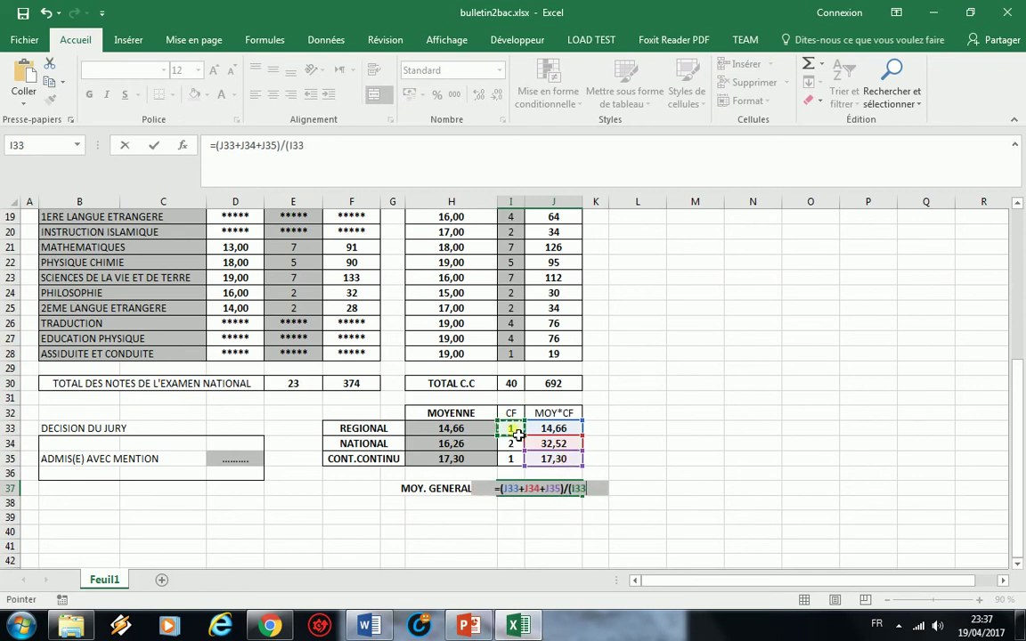
pyautogui.write('+')
pyautogui.click(521, 443)
pyautogui.write('+')
pyautogui.click(523, 459)
pyautogui.write('+')
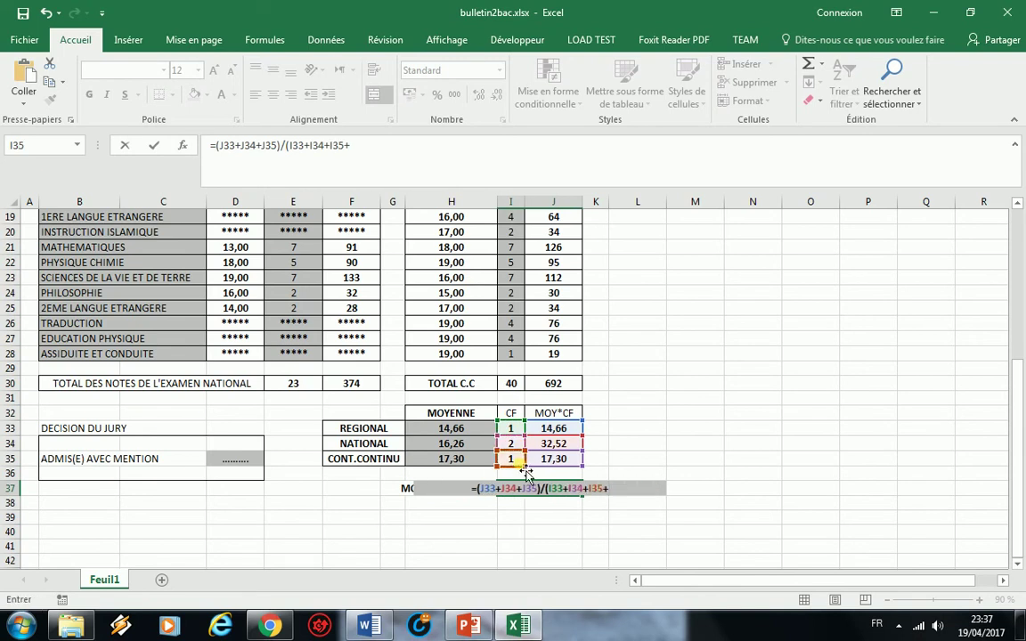
pyautogui.write(')')
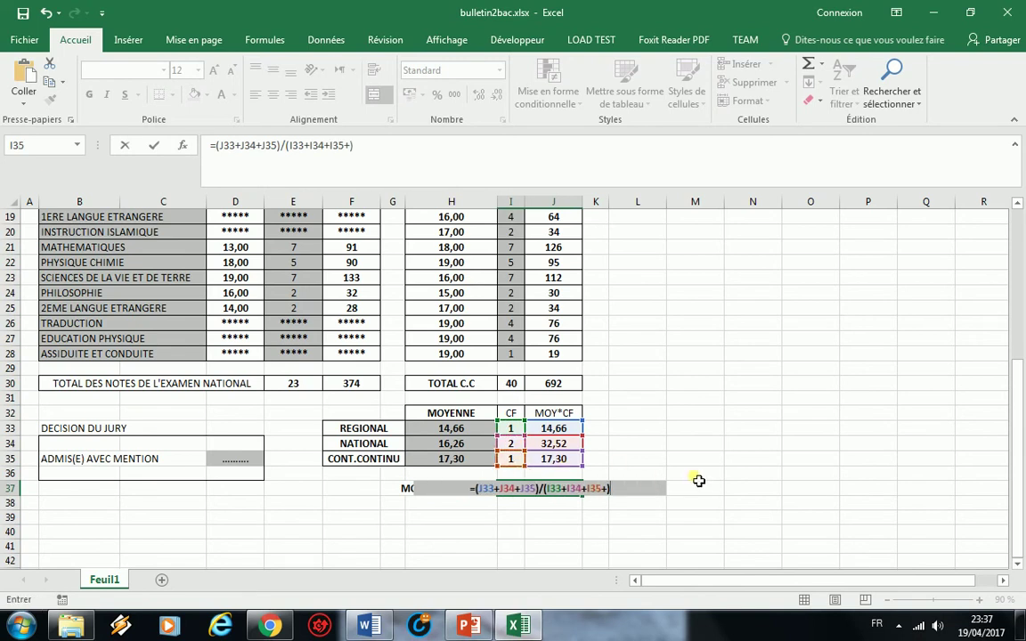
pyautogui.press('F2')
pyautogui.press('Left')
pyautogui.press('BackSpace')
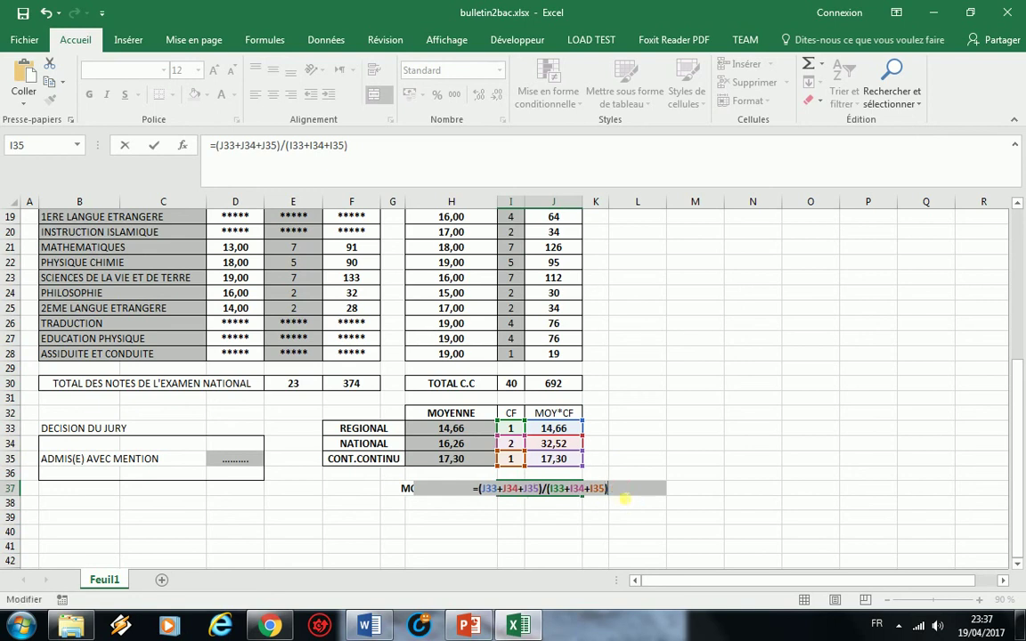
pyautogui.press('Return')
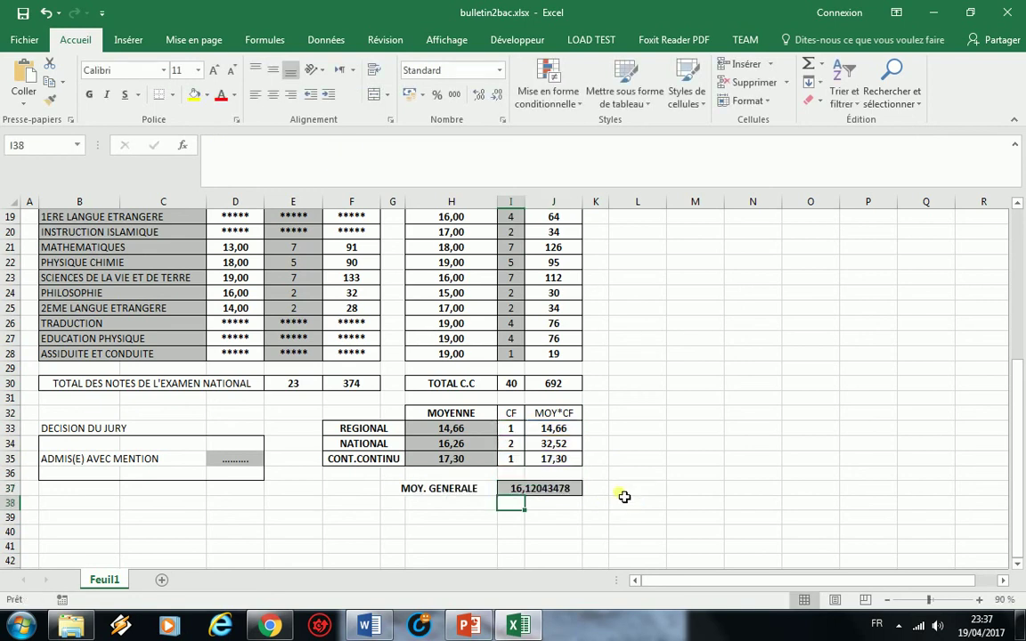
# Step: Reduce the general average in I37 to two decimal places
pyautogui.click(563, 490)
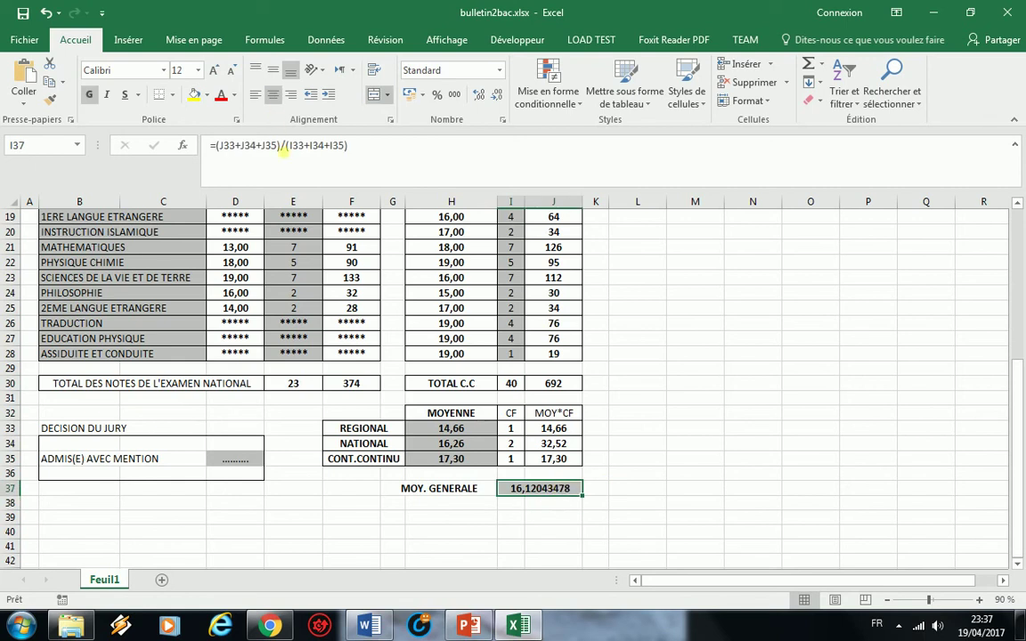
pyautogui.click(495, 94)
pyautogui.click(495, 94)
pyautogui.click(496, 94)
pyautogui.click(495, 95)
pyautogui.click(495, 95)
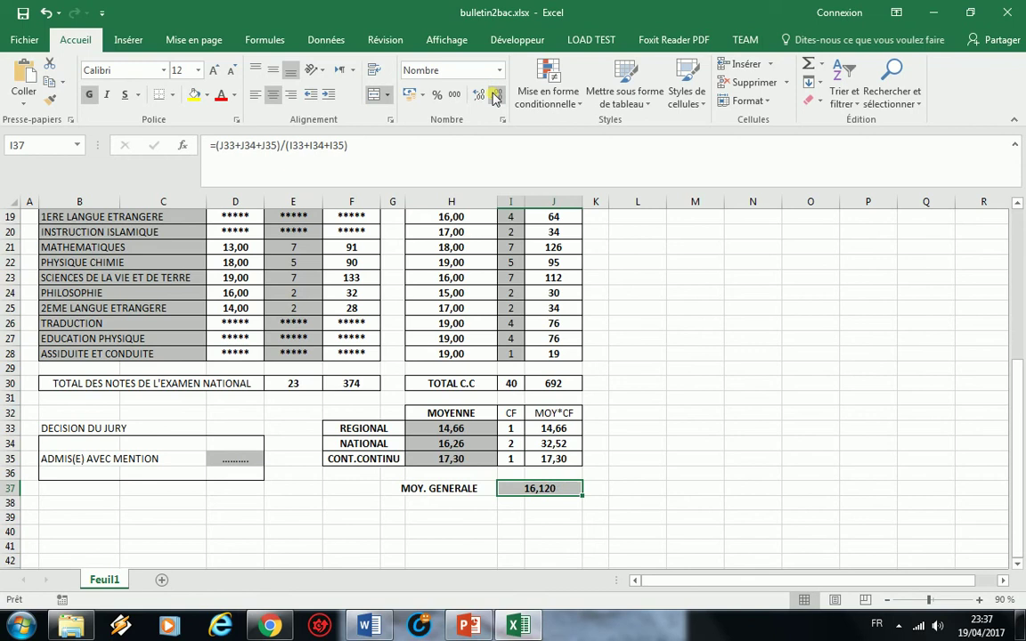
pyautogui.click(495, 94)
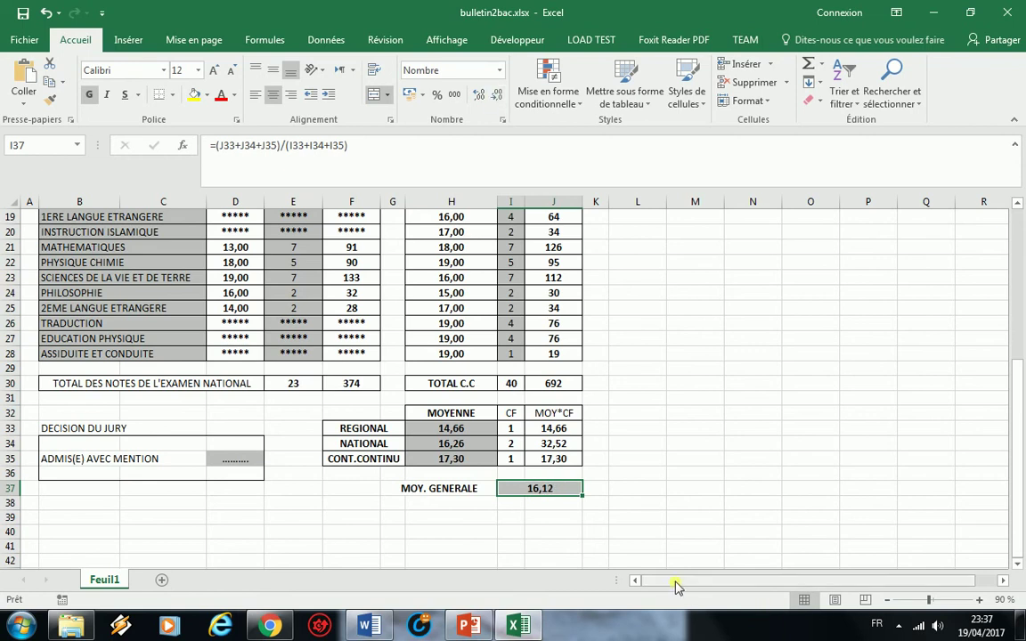
# Step: Select the mention cell D35, review the conditions and mentions table in the Word document test logique.docx, and return to Excel
pyautogui.click(243, 459)
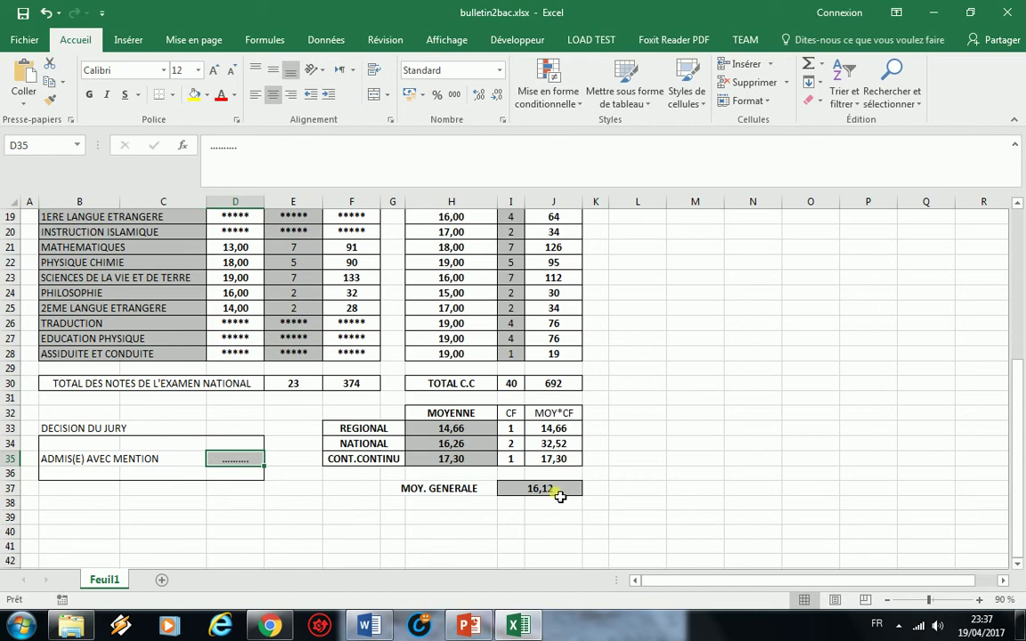
pyautogui.click(369, 627)
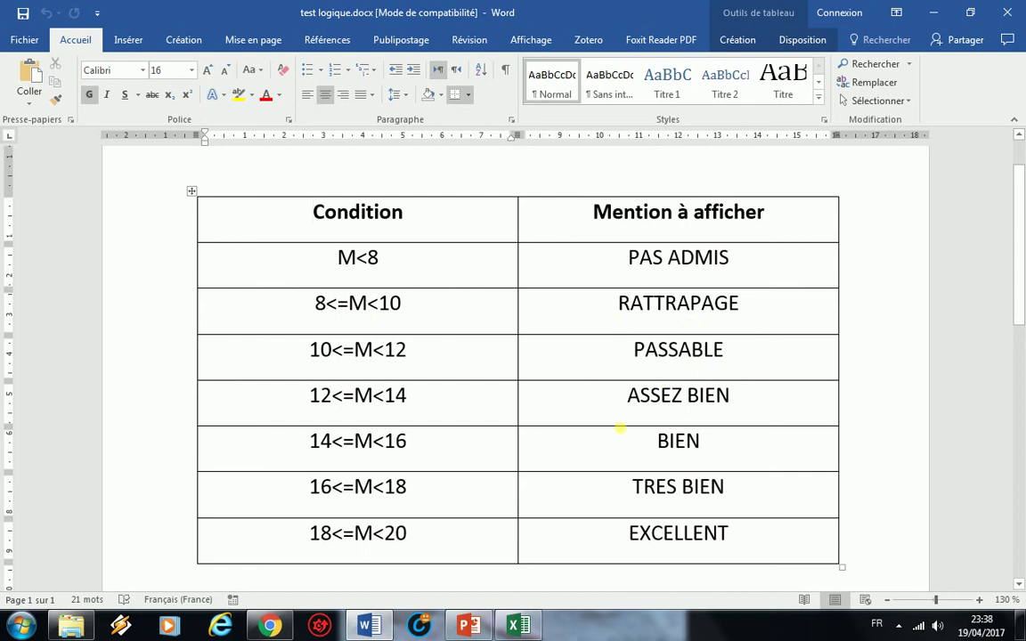
pyautogui.click(514, 626)
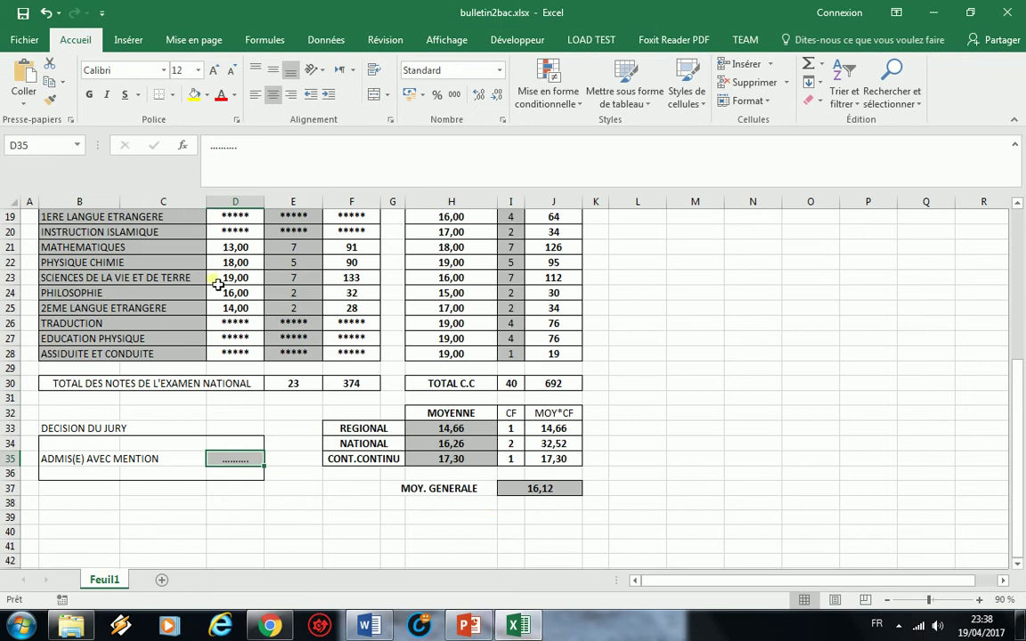
# Step: Insert the SI function from the Logique category into the mention cell D35
pyautogui.click(184, 146)
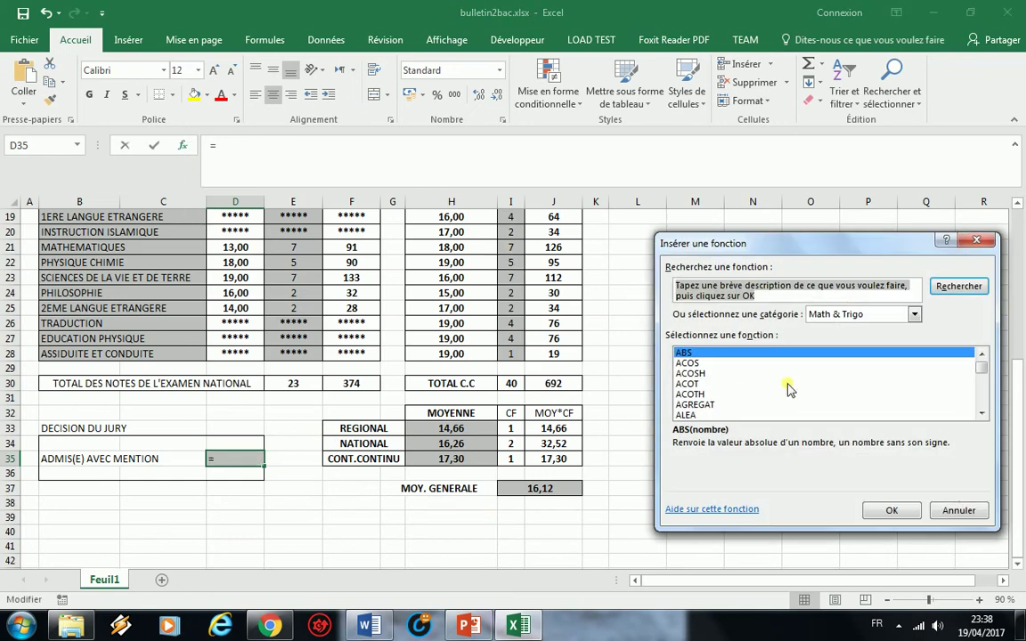
pyautogui.click(915, 314)
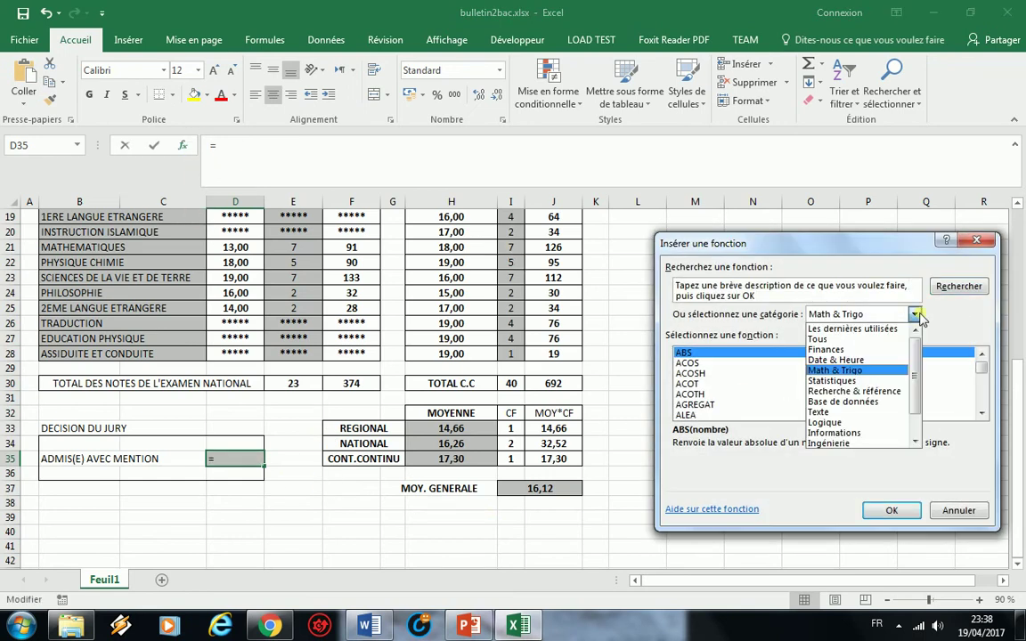
pyautogui.click(869, 428)
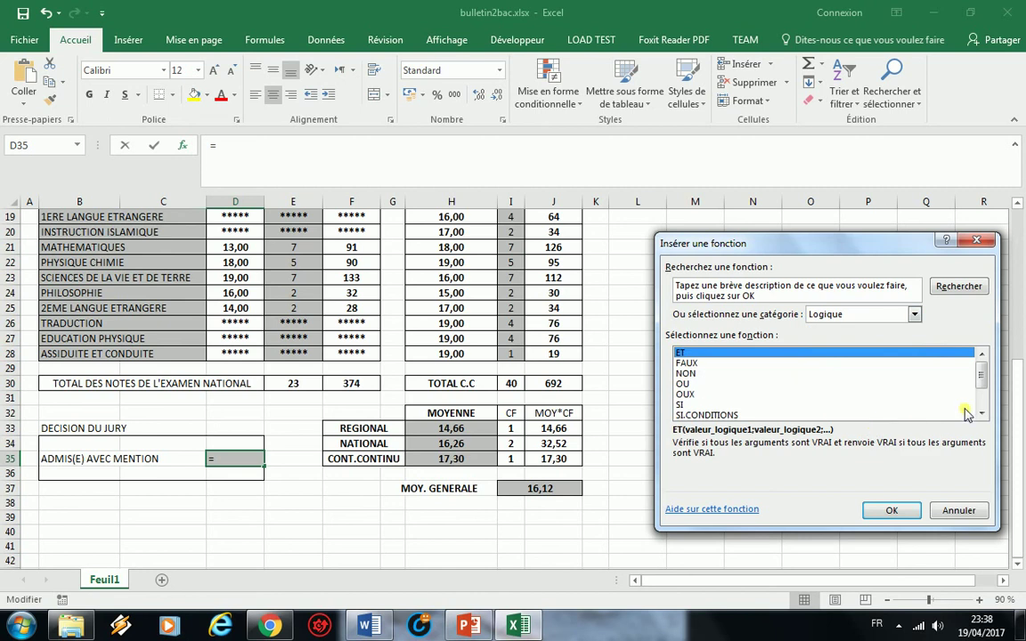
pyautogui.click(704, 407)
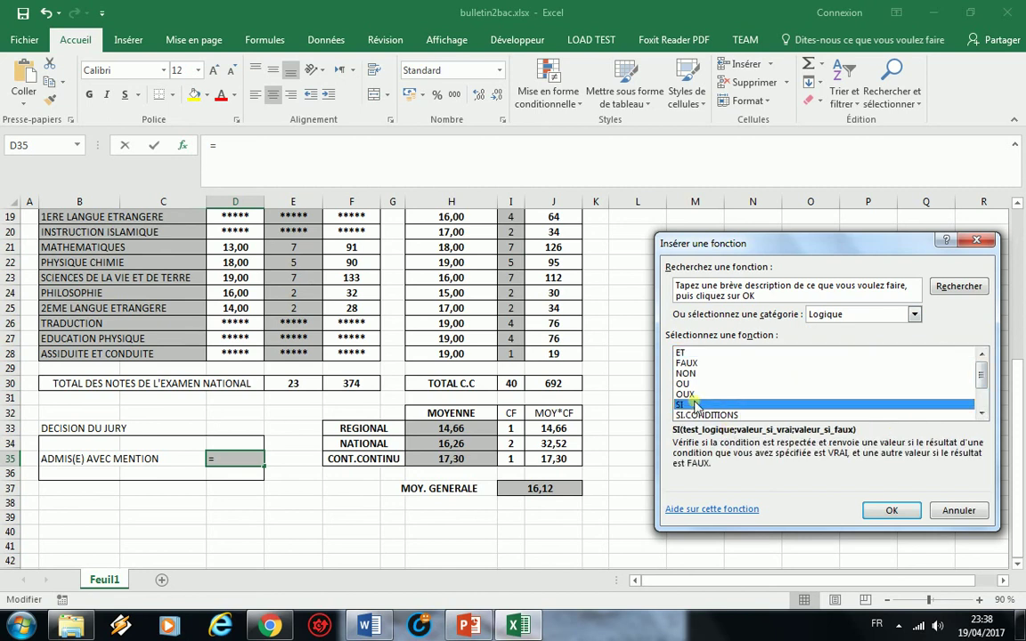
pyautogui.click(892, 512)
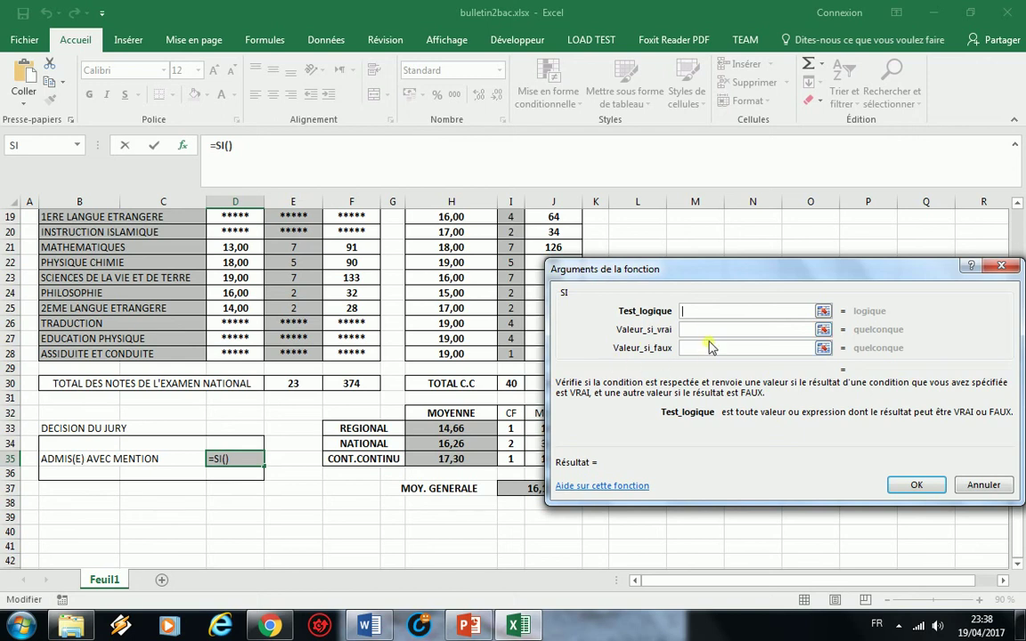
# Step: Move the function arguments dialog clear of the general average and set Test_logique to I37<8
pyautogui.moveTo(653, 268); pyautogui.dragTo(493, 176)
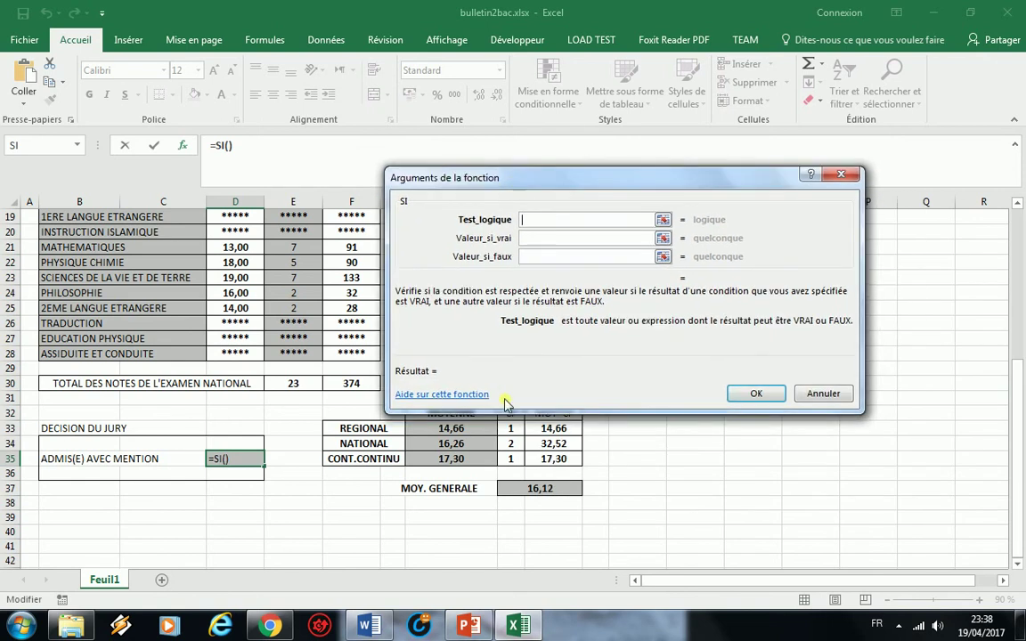
pyautogui.click(563, 495)
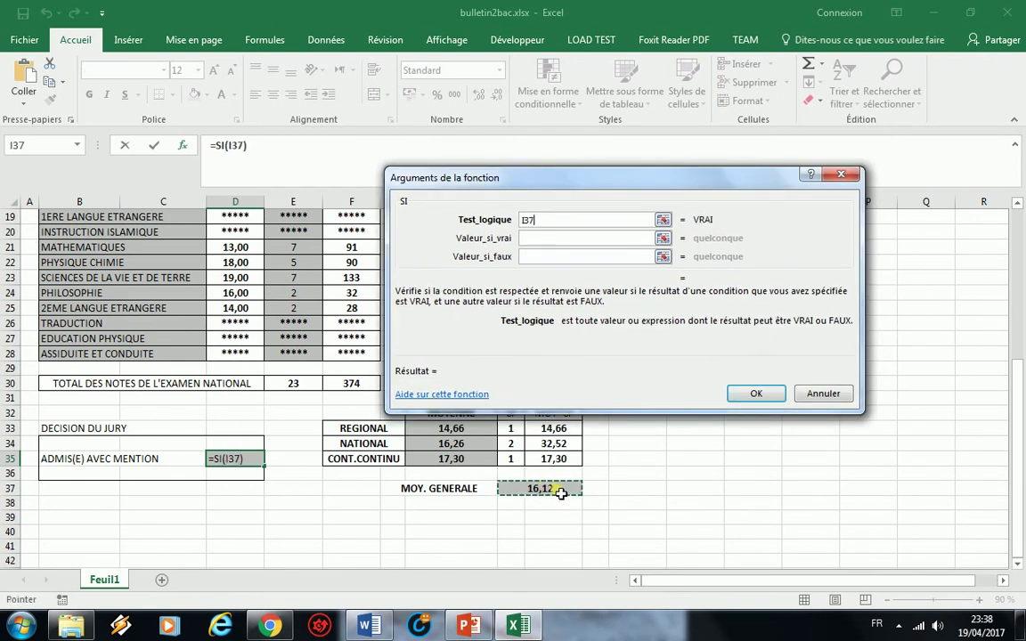
pyautogui.write('<')
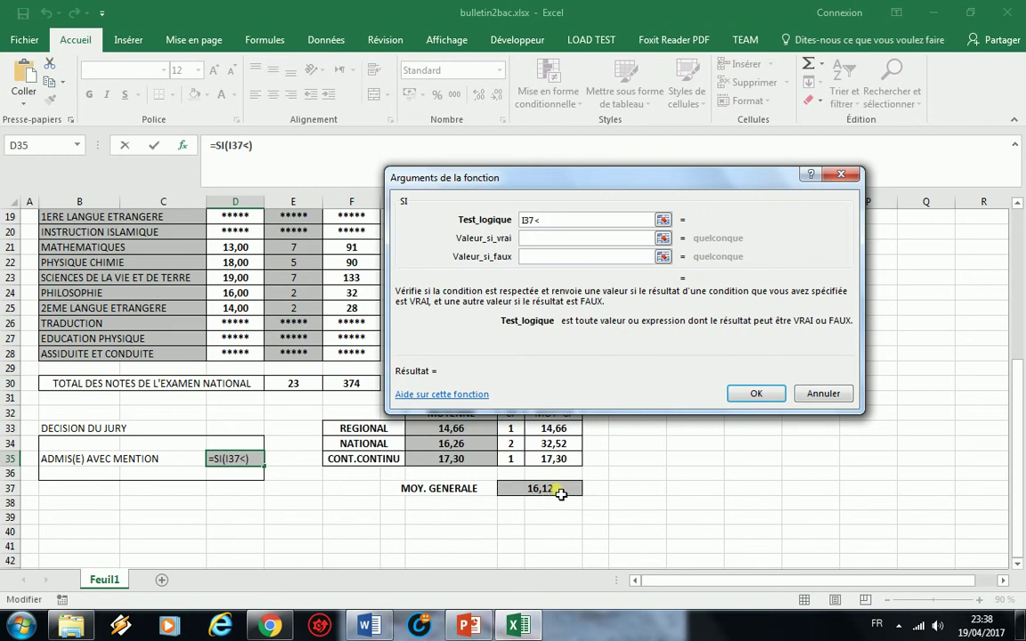
pyautogui.write('8')
# Step: Copy PAS ADMIS from the Word mentions table into Valeur_si_vrai as quoted text, leaving Valeur_si_faux empty
pyautogui.click(544, 238)
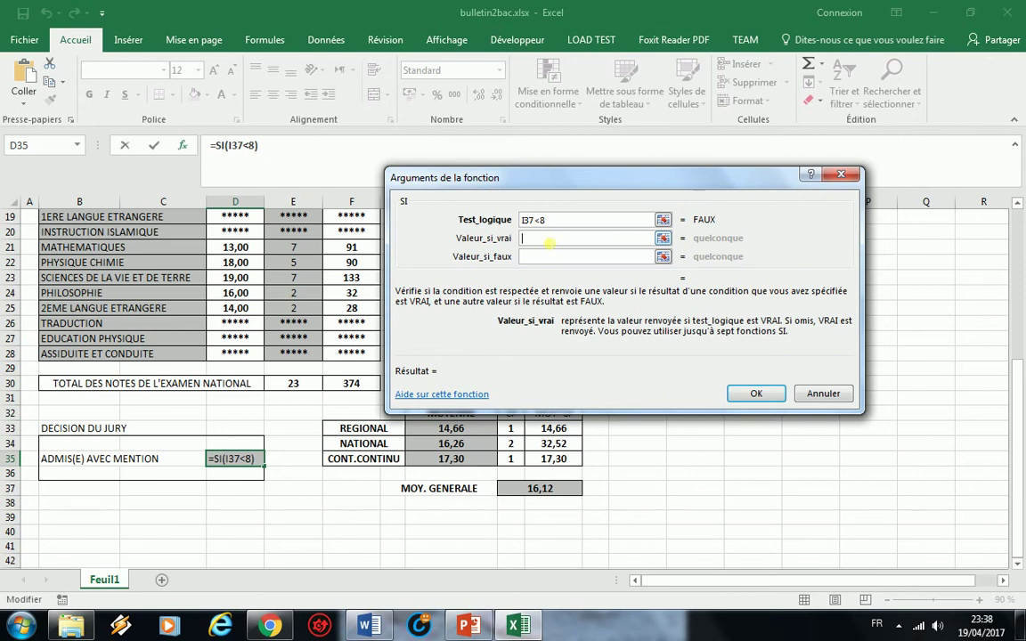
pyautogui.click(369, 626)
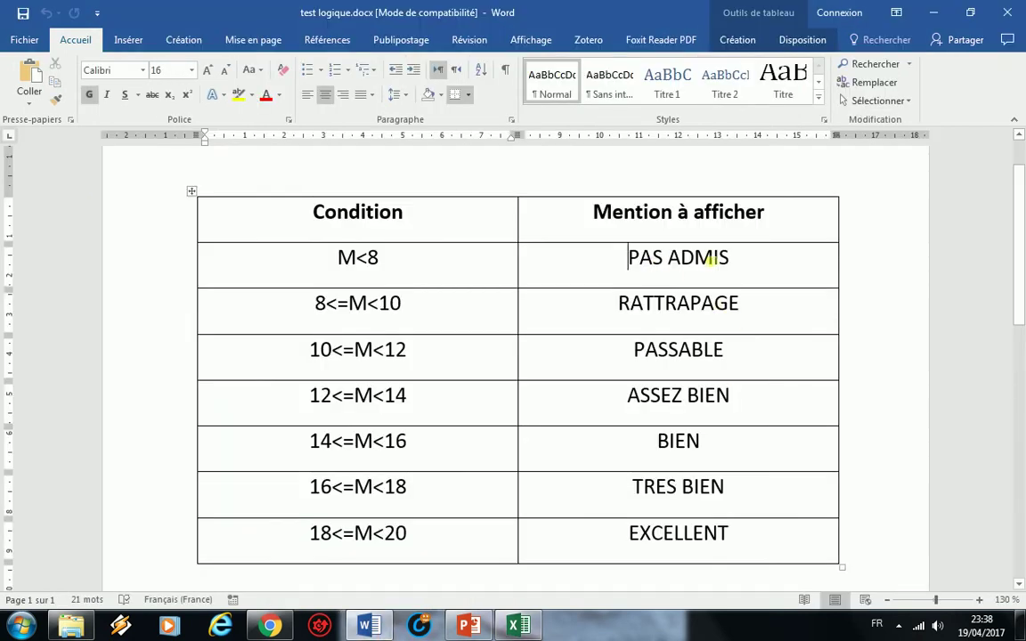
pyautogui.moveTo(628, 257); pyautogui.dragTo(728, 257)
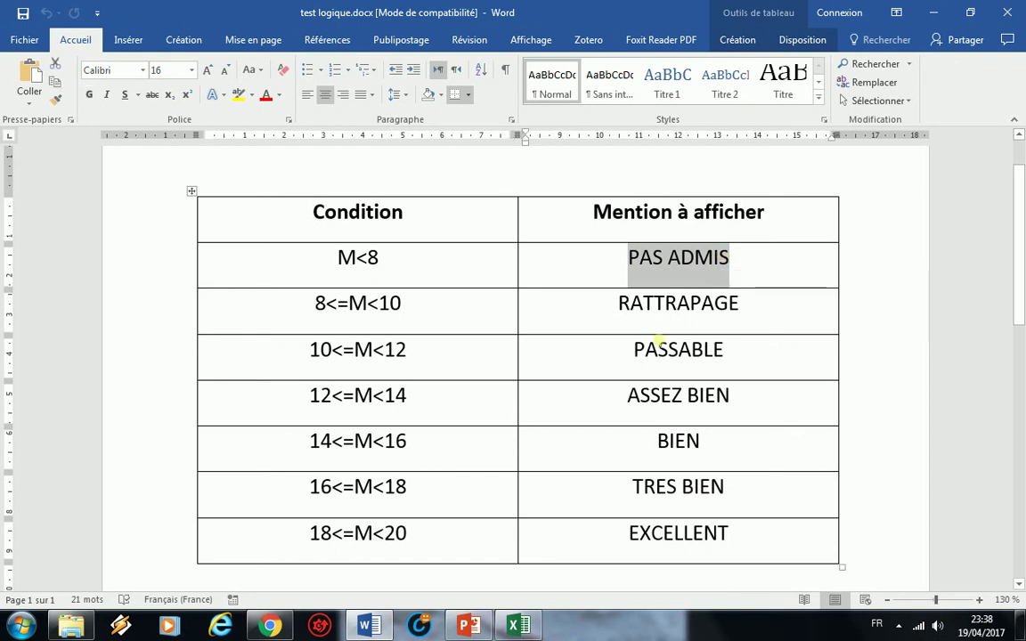
pyautogui.click(525, 626)
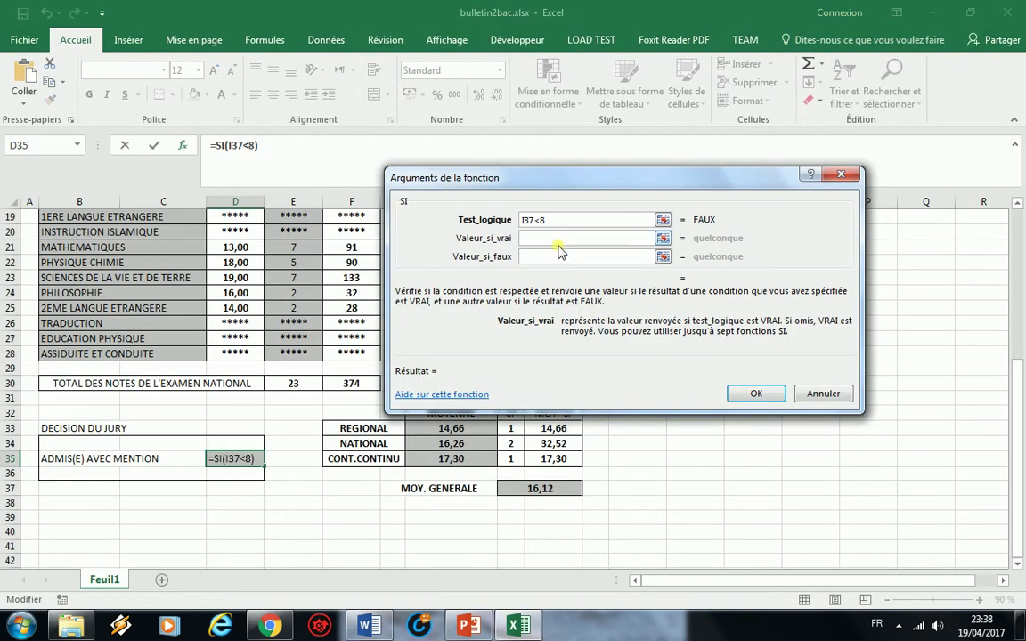
pyautogui.hotkey('ctrl', 'v')
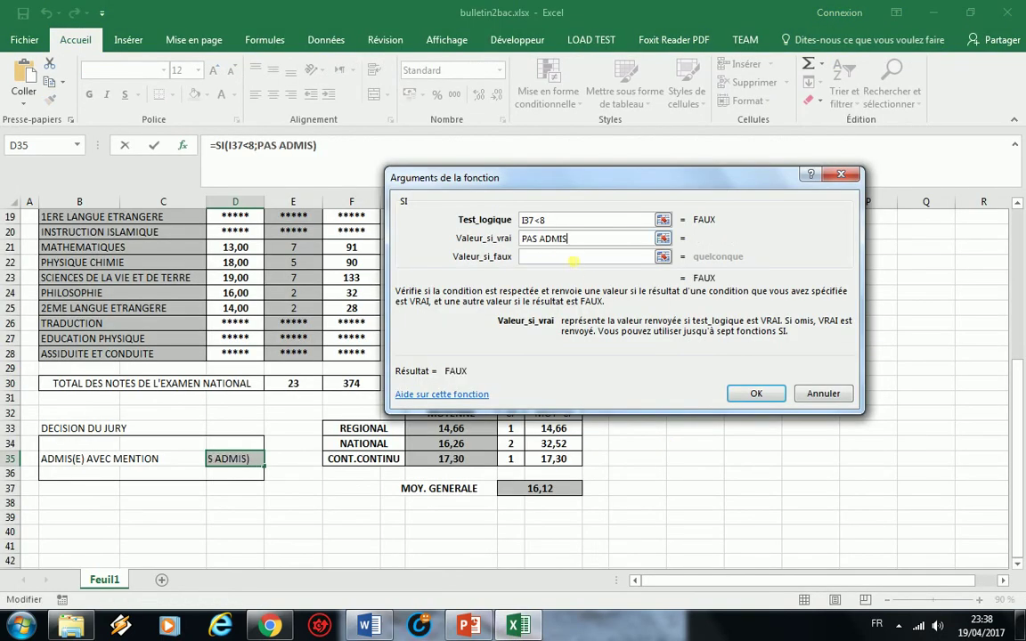
pyautogui.click(574, 260)
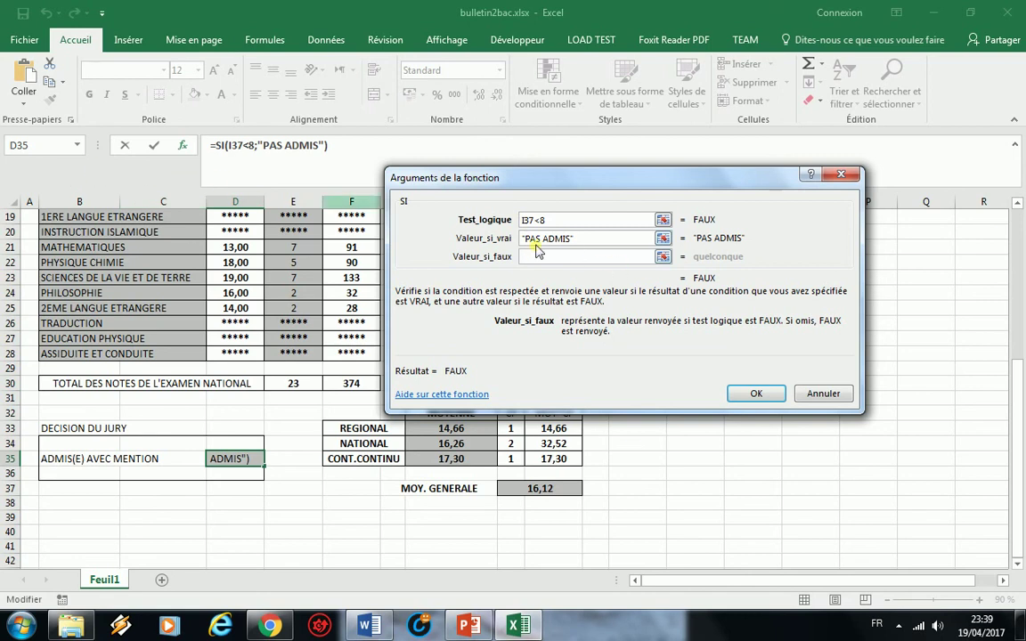
pyautogui.write('s')
pyautogui.press('BackSpace')
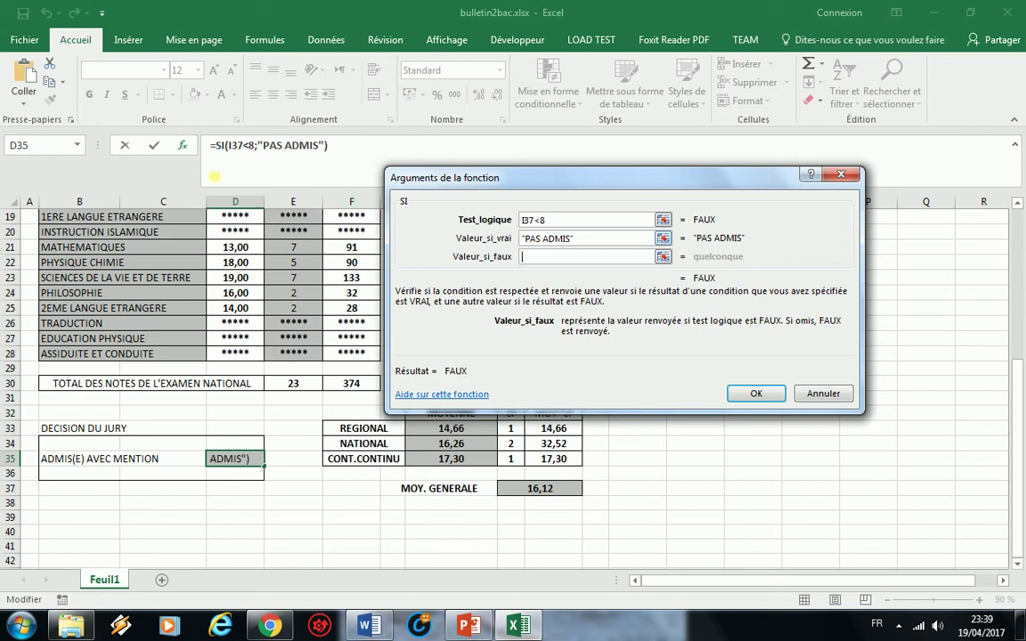
# Step: Nest a second SI function in the Valeur_si_faux argument of D35's formula and set its Test_logique to I37<10
pyautogui.press('Escape')
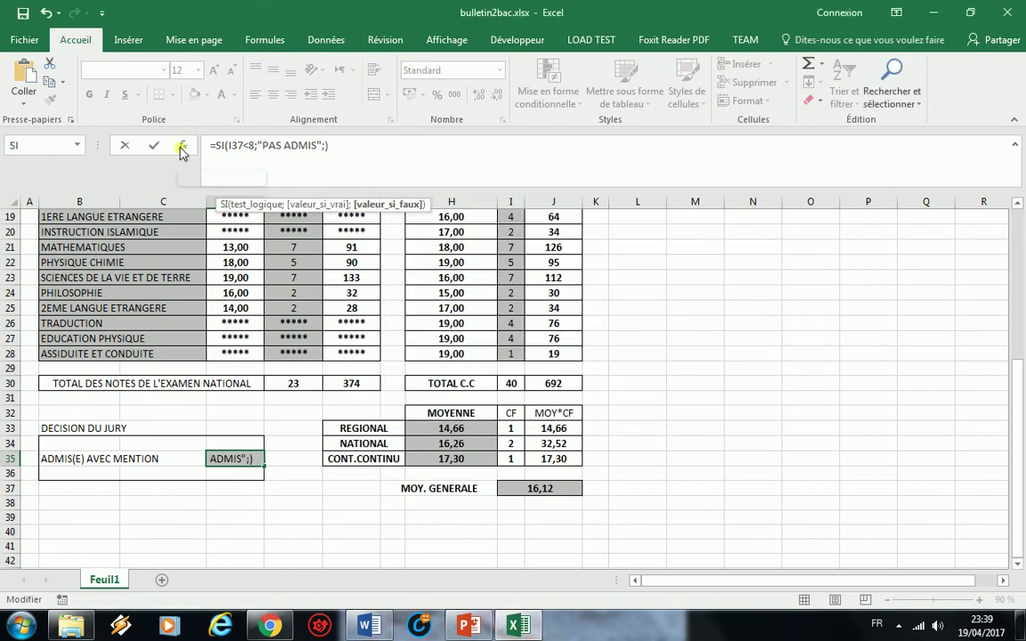
pyautogui.click(42, 146)
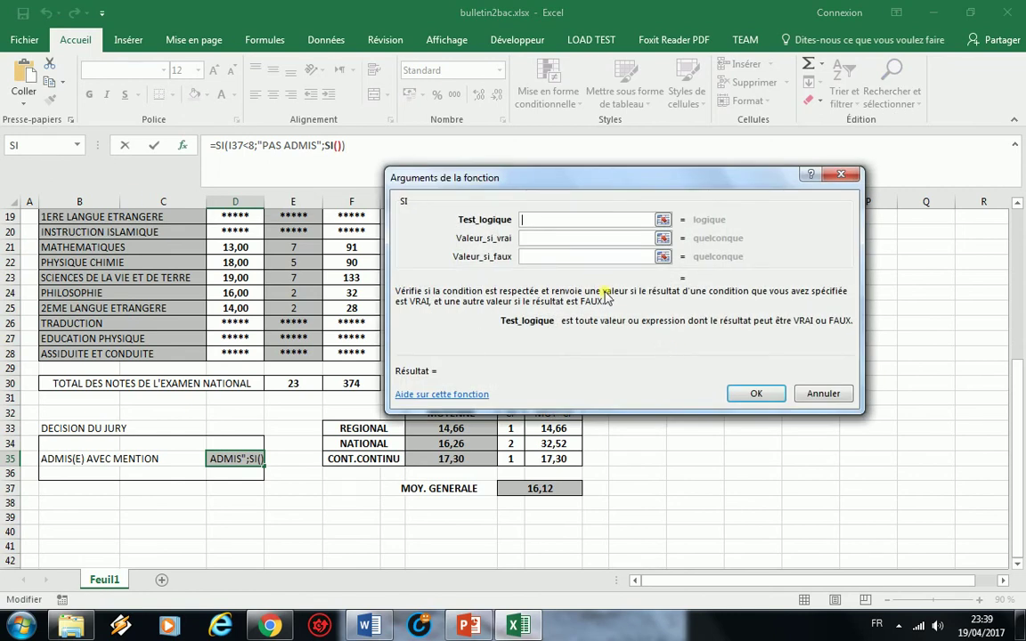
pyautogui.click(368, 627)
pyautogui.click(368, 626)
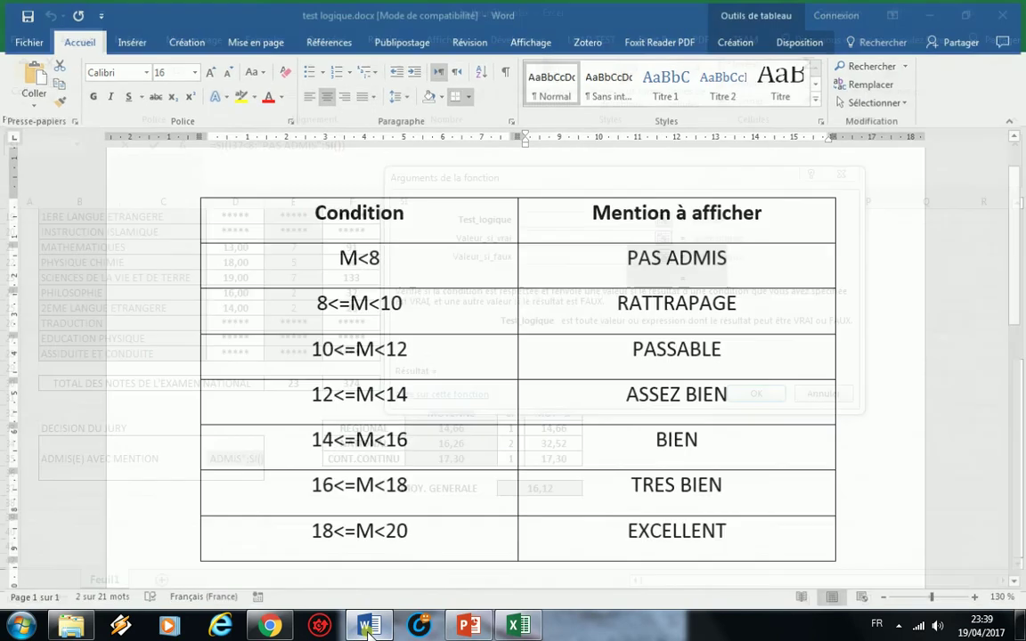
pyautogui.click(550, 493)
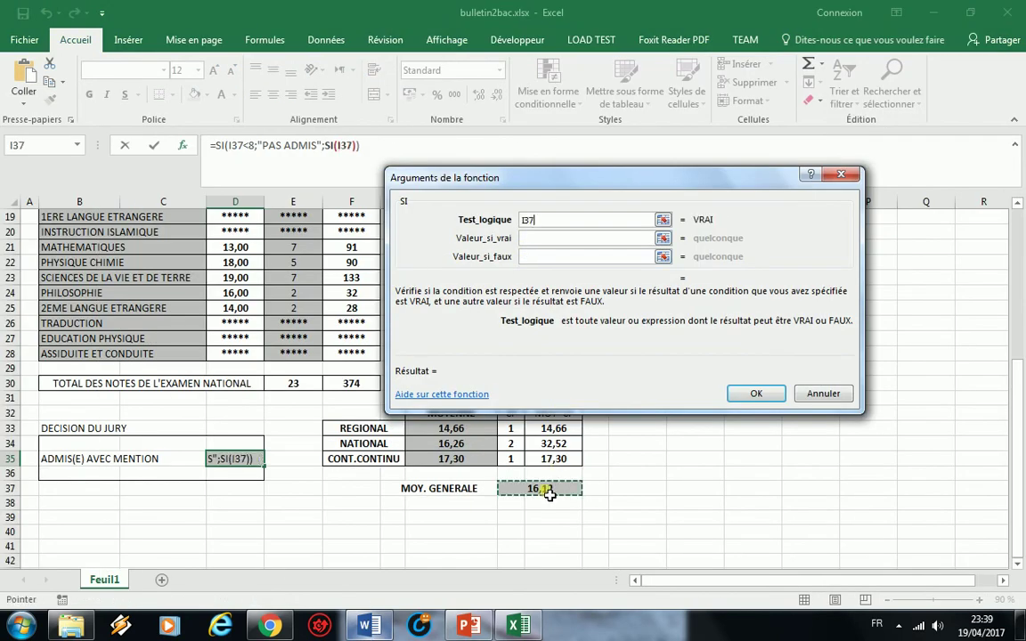
pyautogui.write('<')
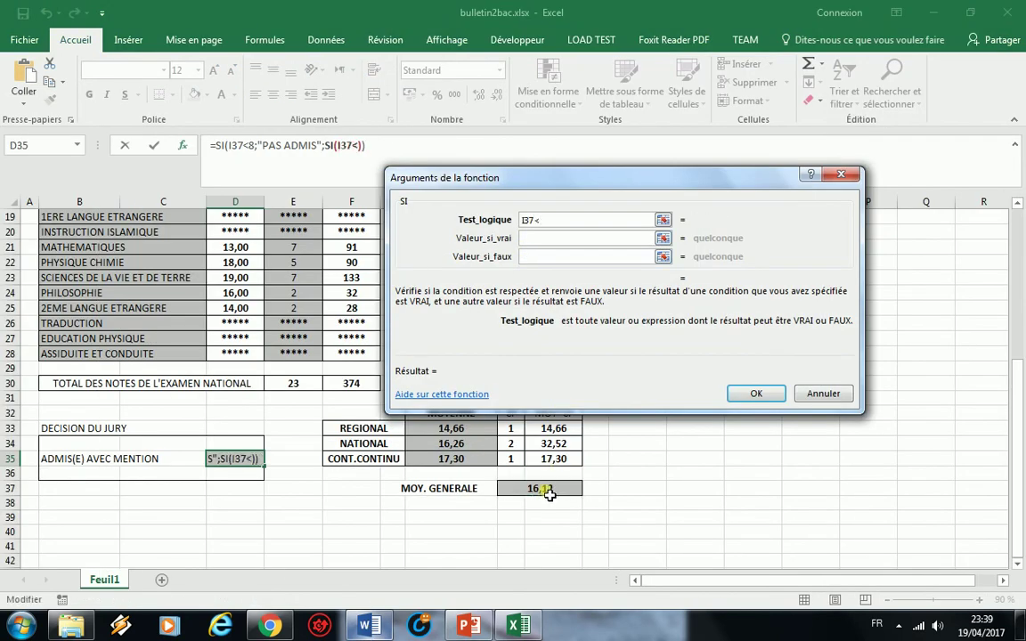
pyautogui.write('100')
pyautogui.press('BackSpace')
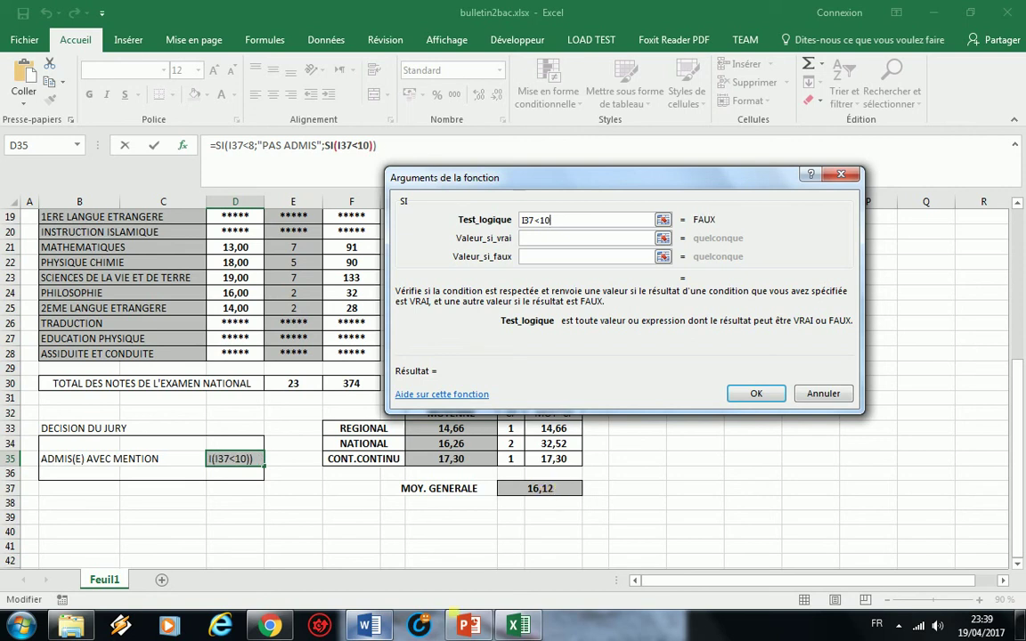
# Step: Copy RATTRAPAGE from the Word mentions table into the second SI's Valeur_si_vrai as quoted text, leaving Valeur_si_faux empty
pyautogui.click(371, 626)
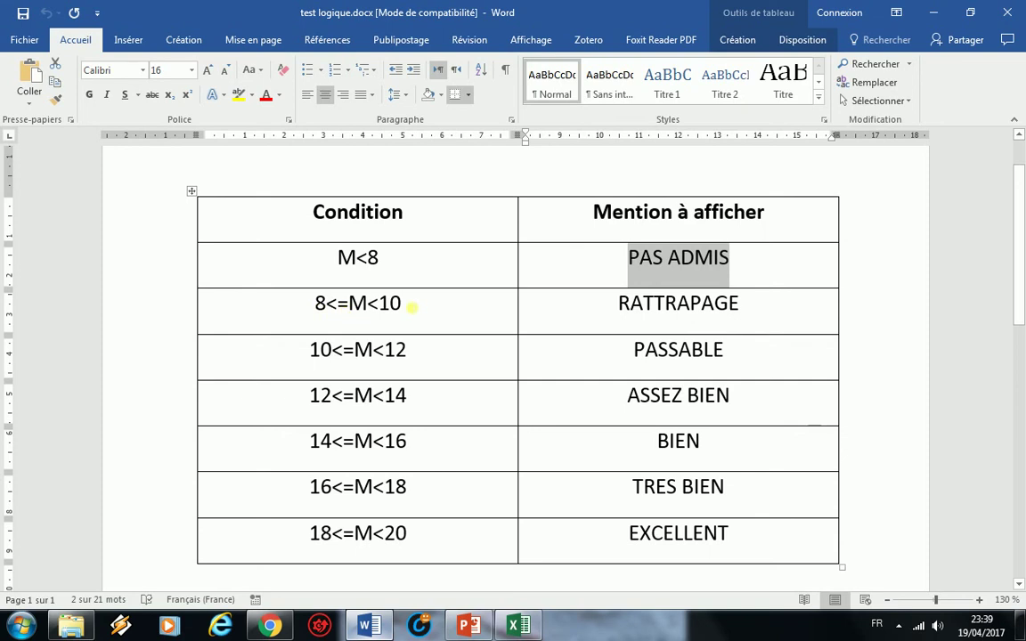
pyautogui.click(523, 624)
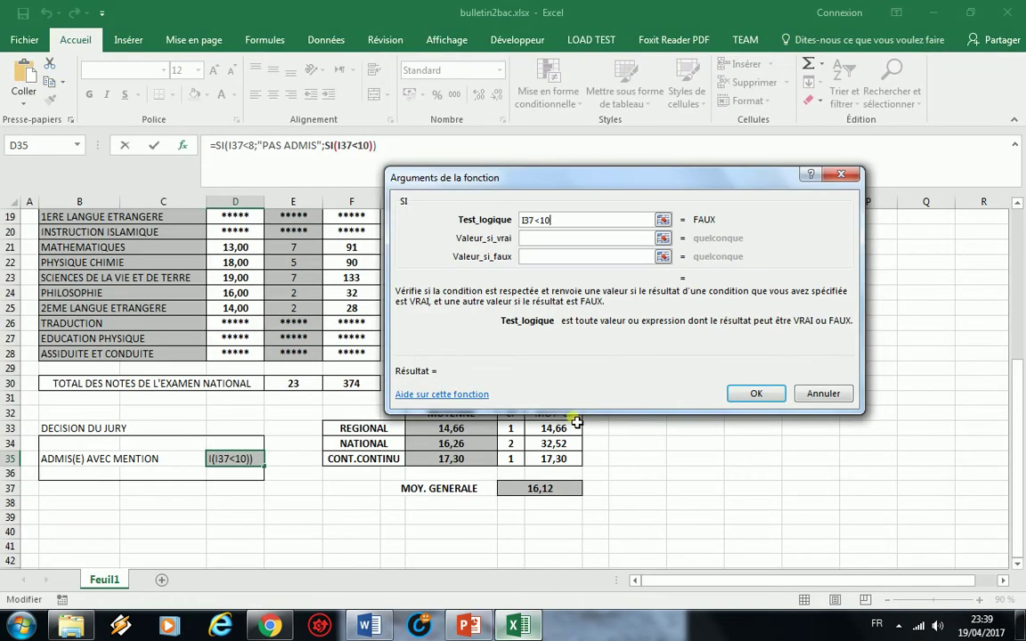
pyautogui.click(367, 626)
pyautogui.doubleClick(694, 313)
pyautogui.hotkey('ctrl', 'c')
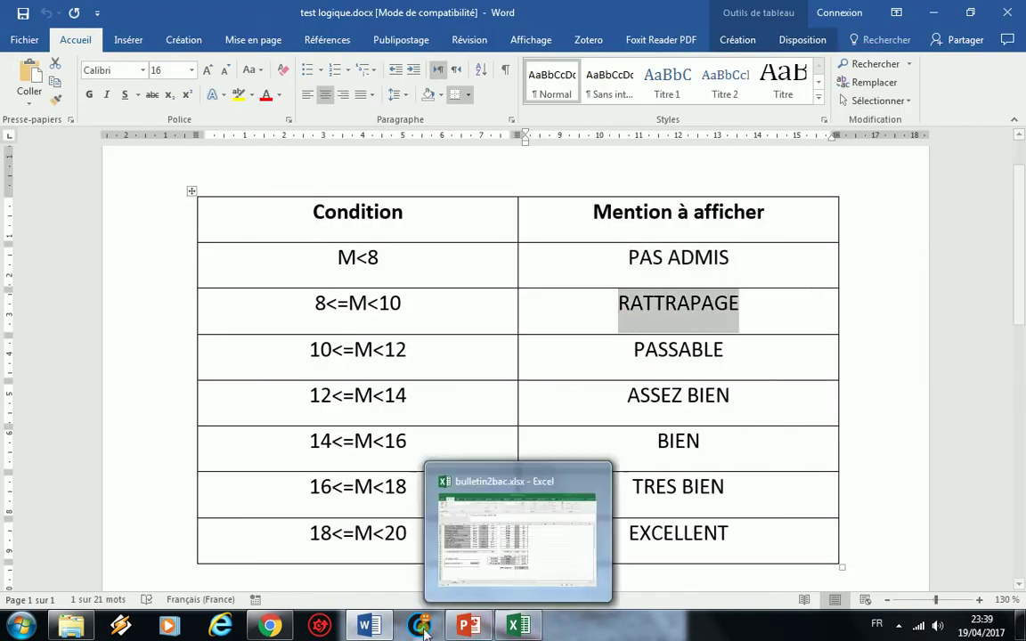
pyautogui.click(518, 626)
pyautogui.click(561, 239)
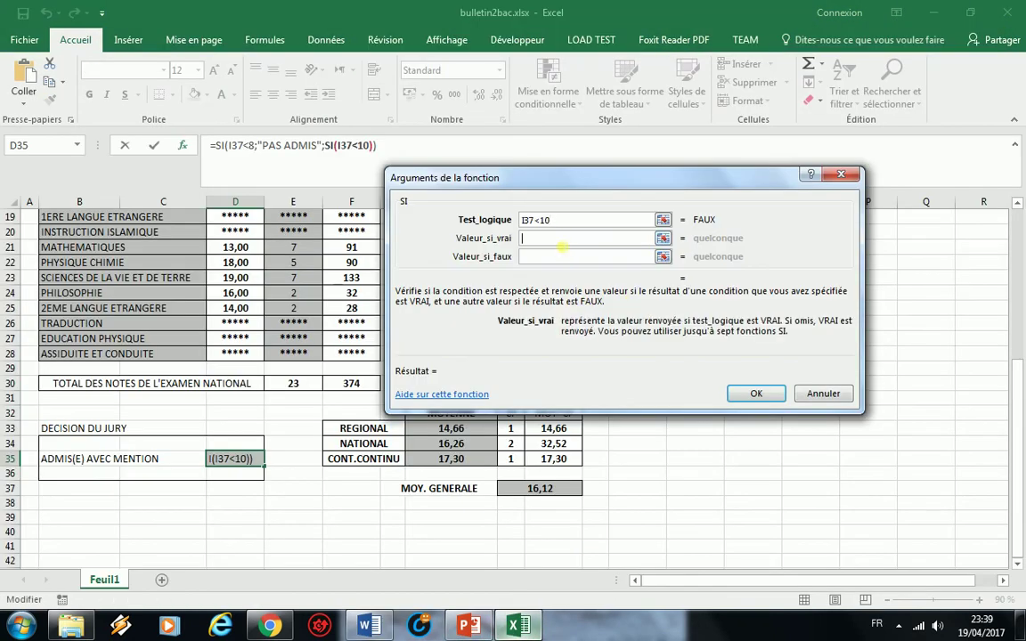
pyautogui.hotkey('ctrl', 'v')
pyautogui.click(524, 257)
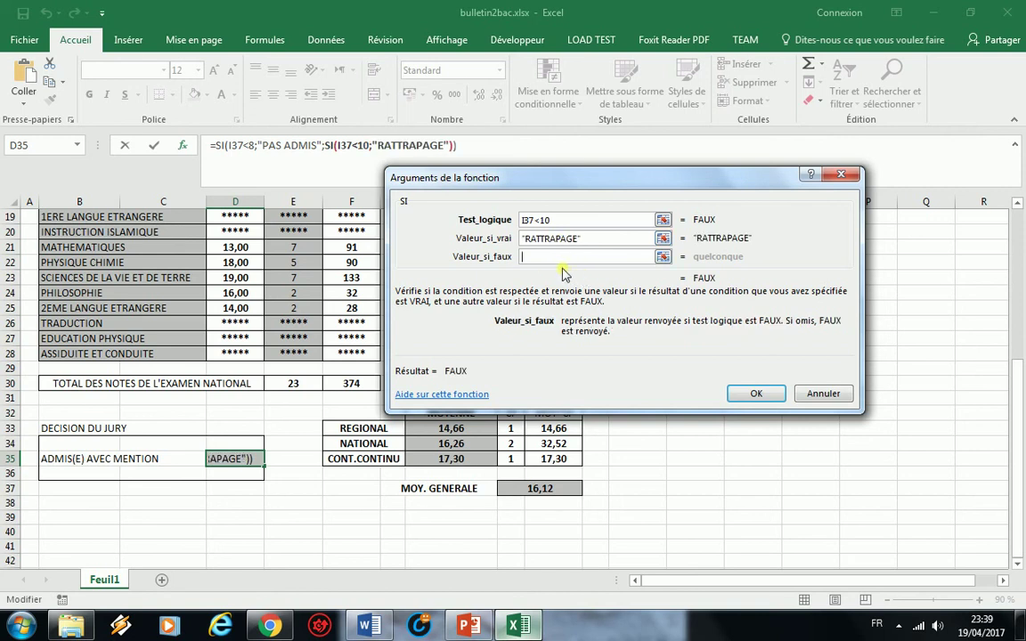
# Step: Nest a third SI function as the second SI's value if false and set its Test_logique to I37<12
pyautogui.click(187, 147)
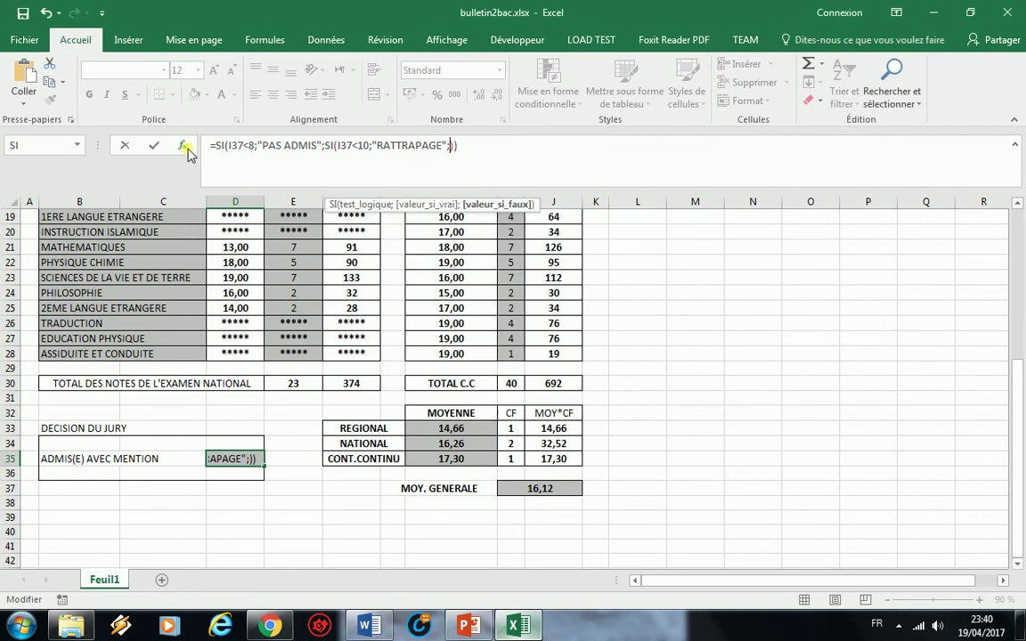
pyautogui.click(37, 147)
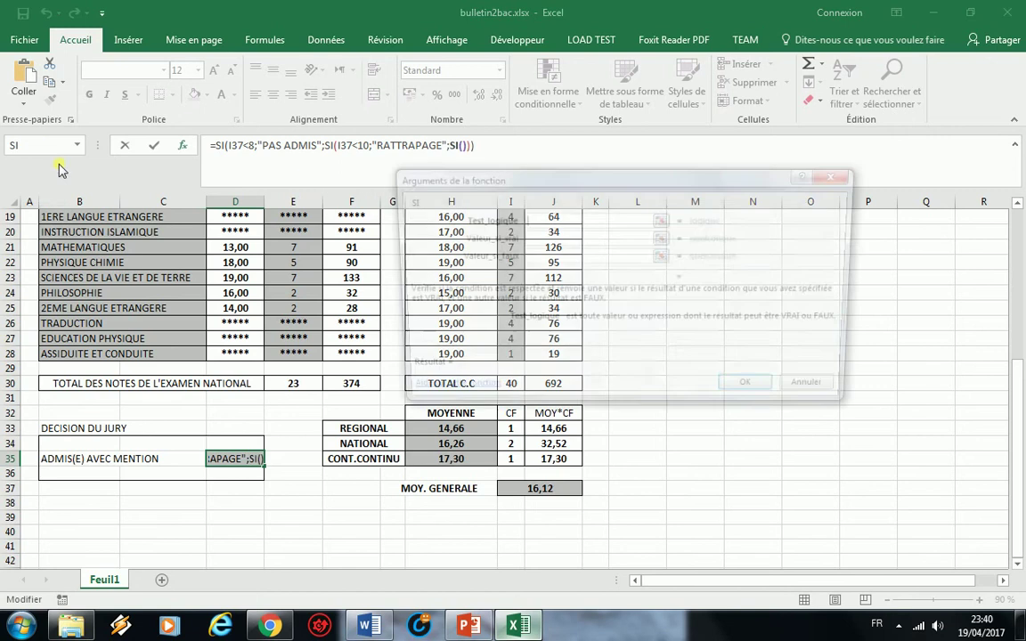
pyautogui.click(565, 497)
pyautogui.write('<12')
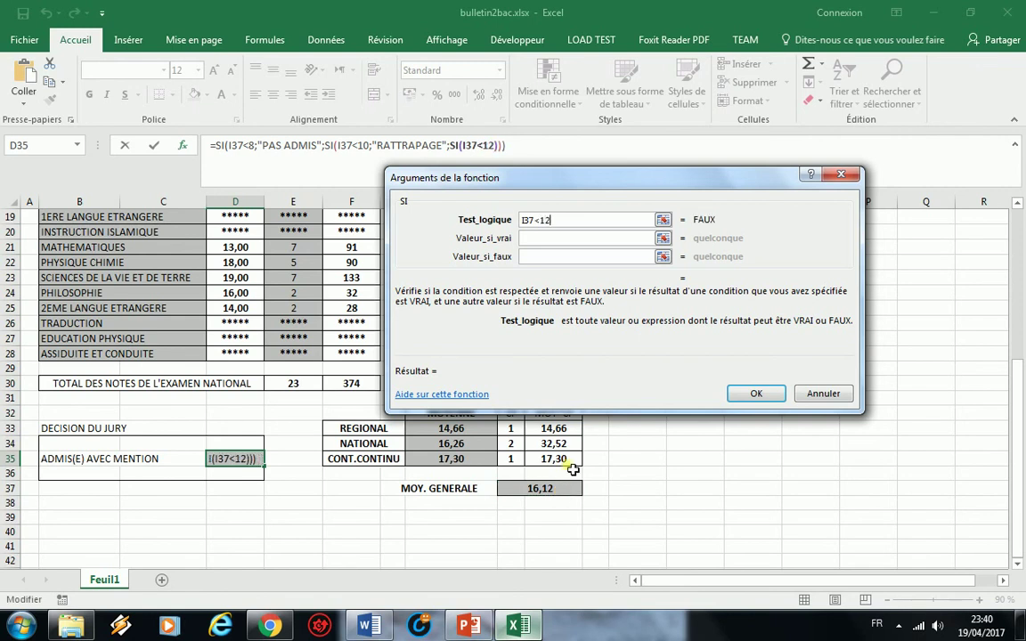
# Step: Copy PASSABLE from the Word mentions table into the third SI's Valeur_si_vrai as quoted text, rechecking the conditions with the dialog moved aside
pyautogui.click(373, 627)
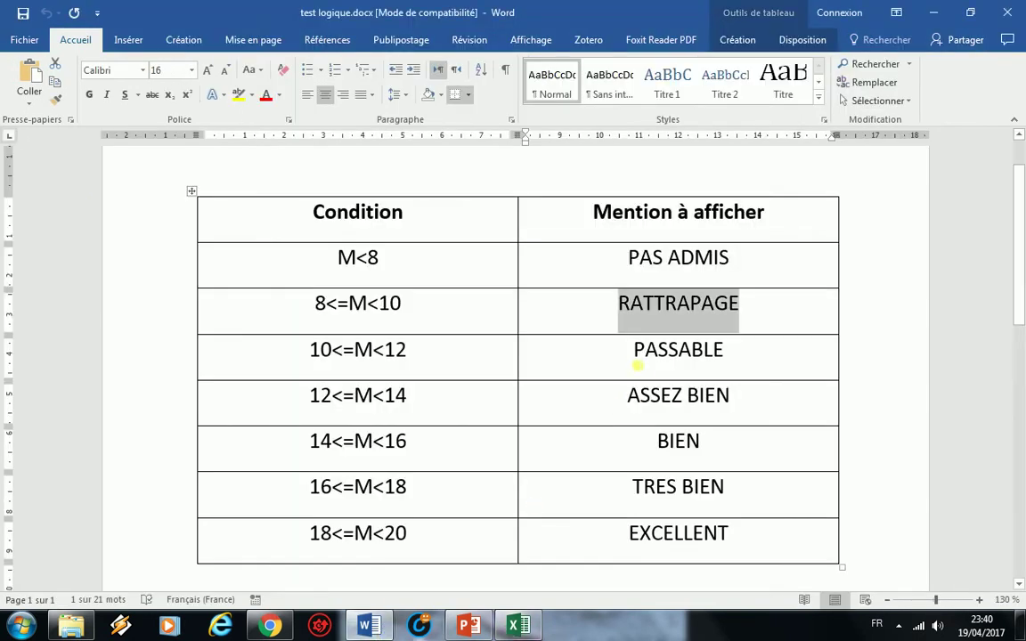
pyautogui.doubleClick(720, 350)
pyautogui.hotkey('ctrl', 'c')
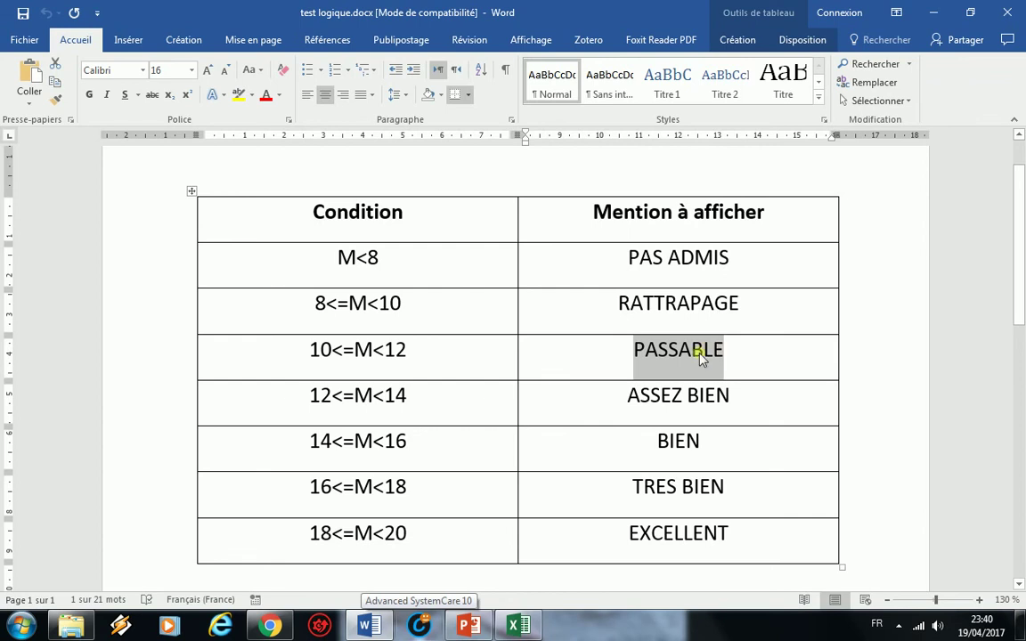
pyautogui.click(518, 626)
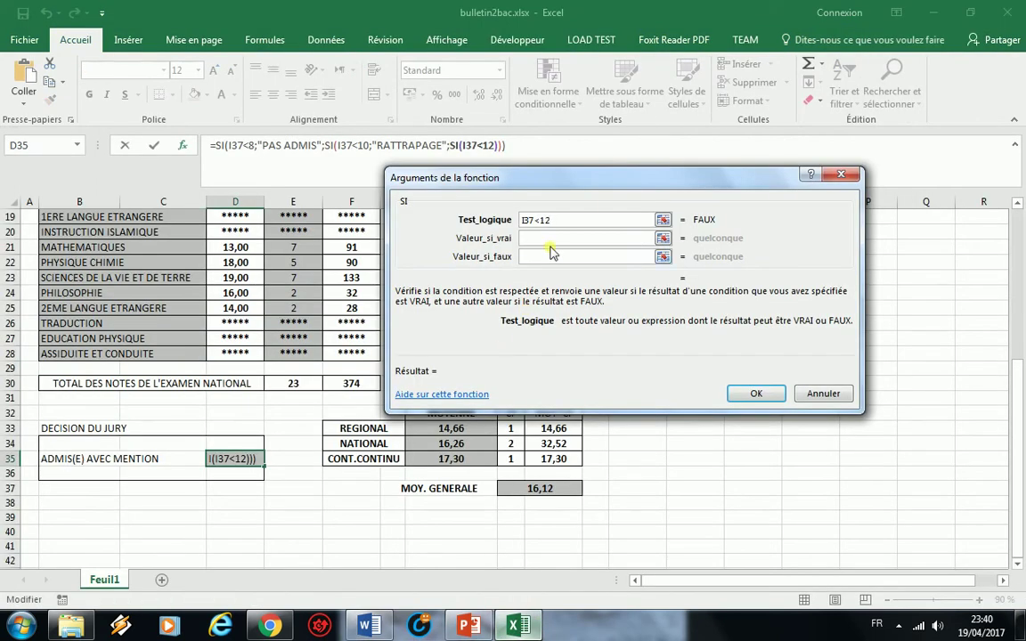
pyautogui.click(550, 239)
pyautogui.hotkey('ctrl', 'v')
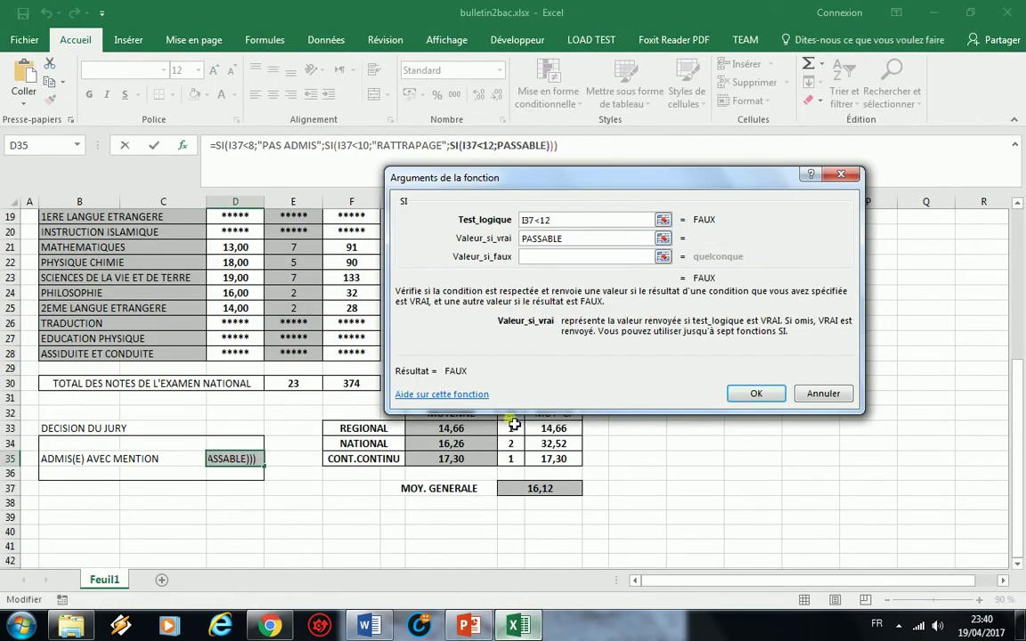
pyautogui.click(522, 629)
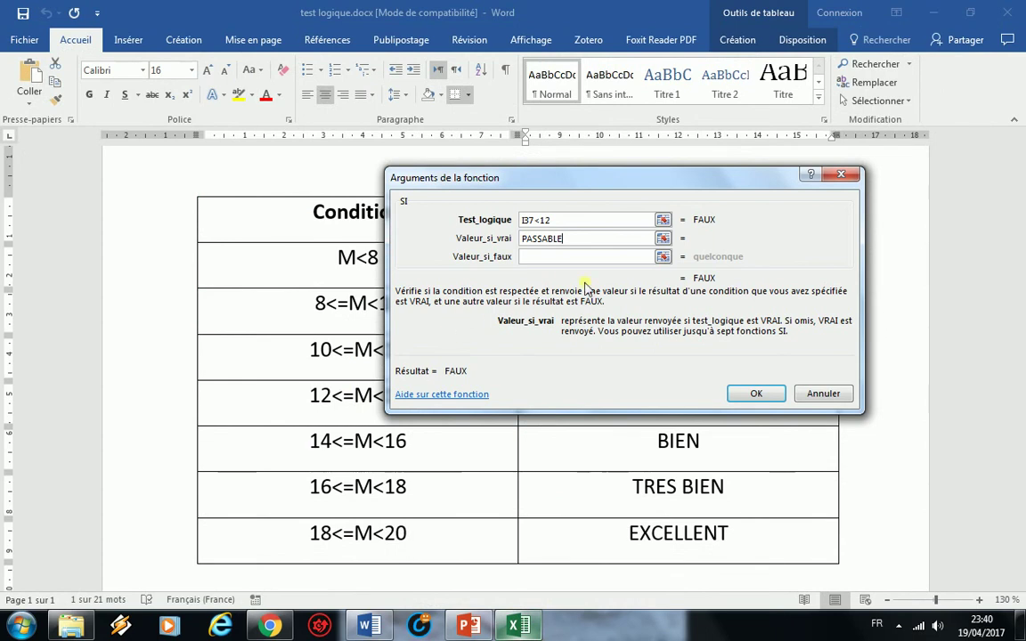
pyautogui.moveTo(729, 183); pyautogui.dragTo(864, 471)
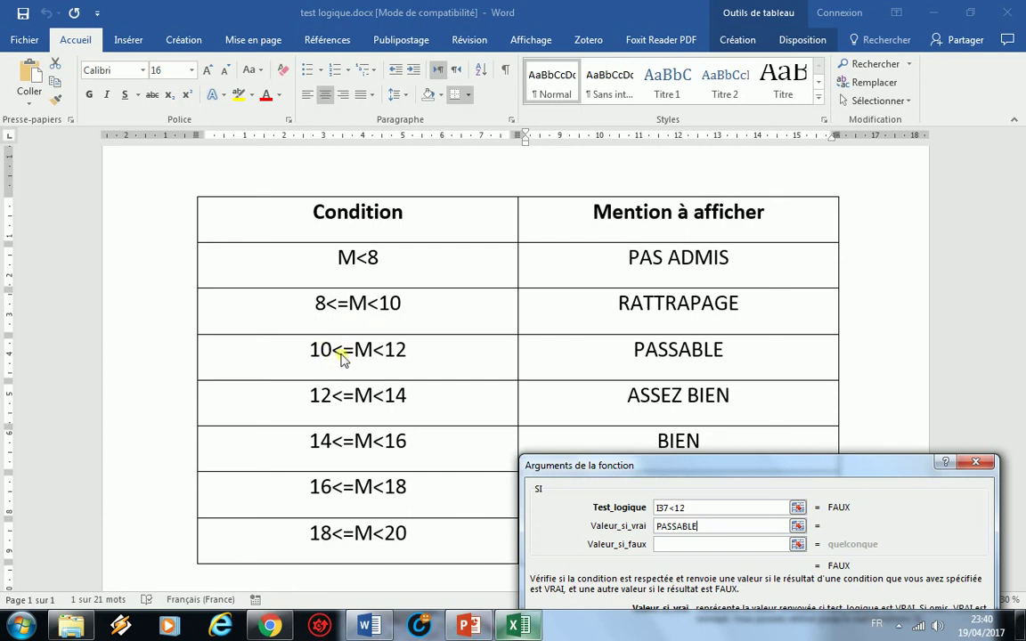
pyautogui.moveTo(708, 465); pyautogui.dragTo(591, 263)
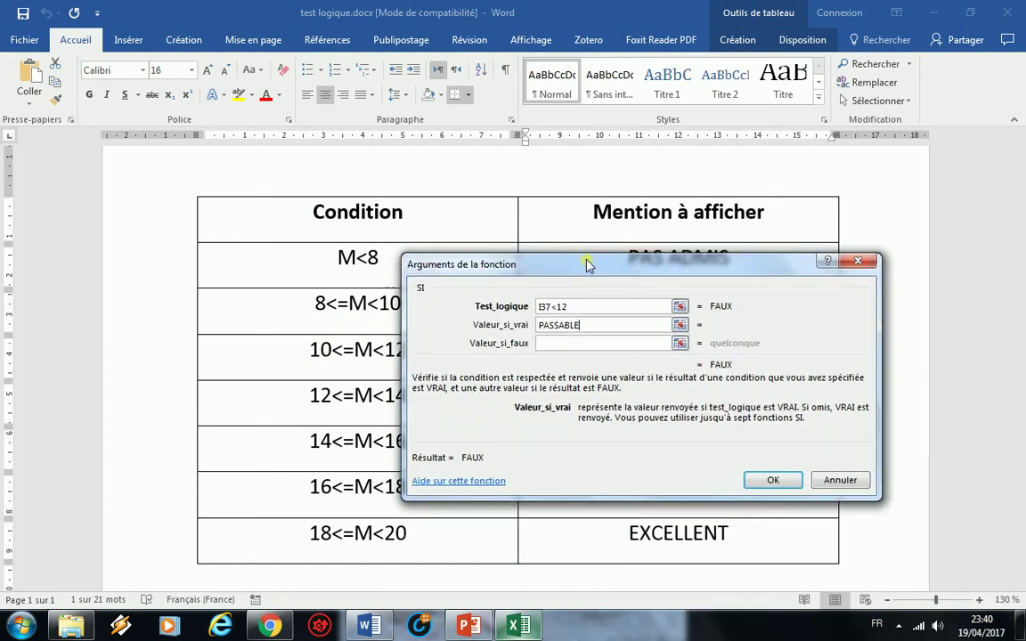
pyautogui.click(514, 621)
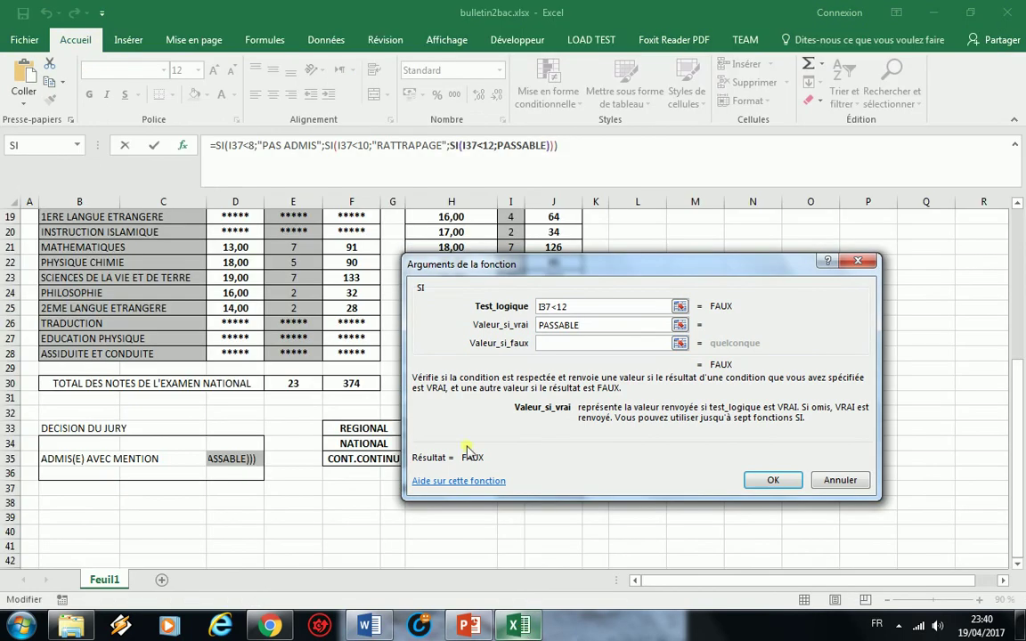
pyautogui.moveTo(595, 260); pyautogui.dragTo(649, 257)
pyautogui.click(630, 340)
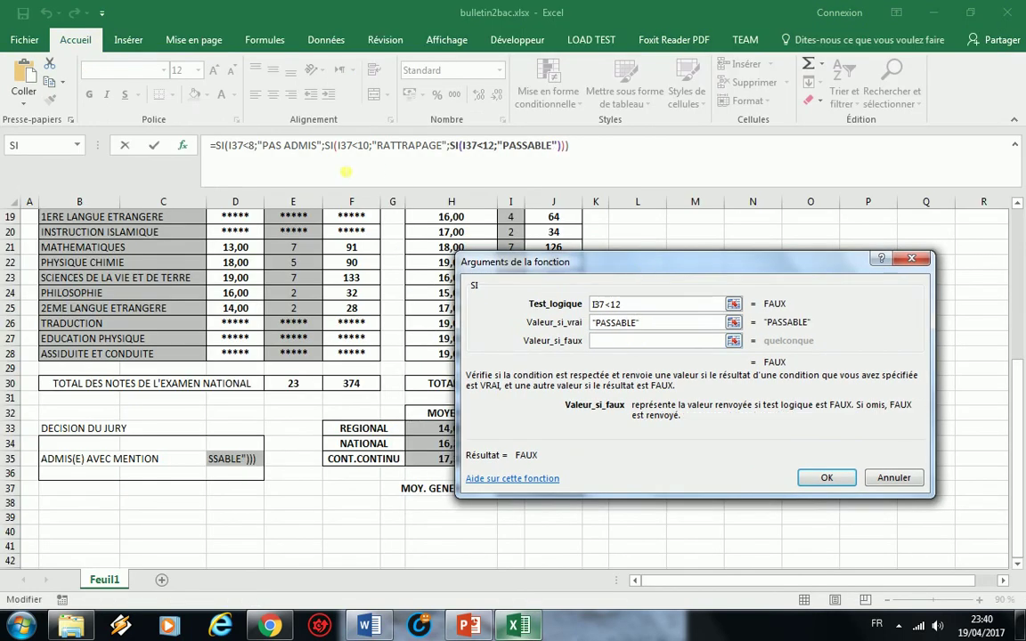
# Step: Nest a fourth SI function as the third SI's value if false and set its Test_logique to I37<14
pyautogui.click(184, 148)
pyautogui.click(45, 149)
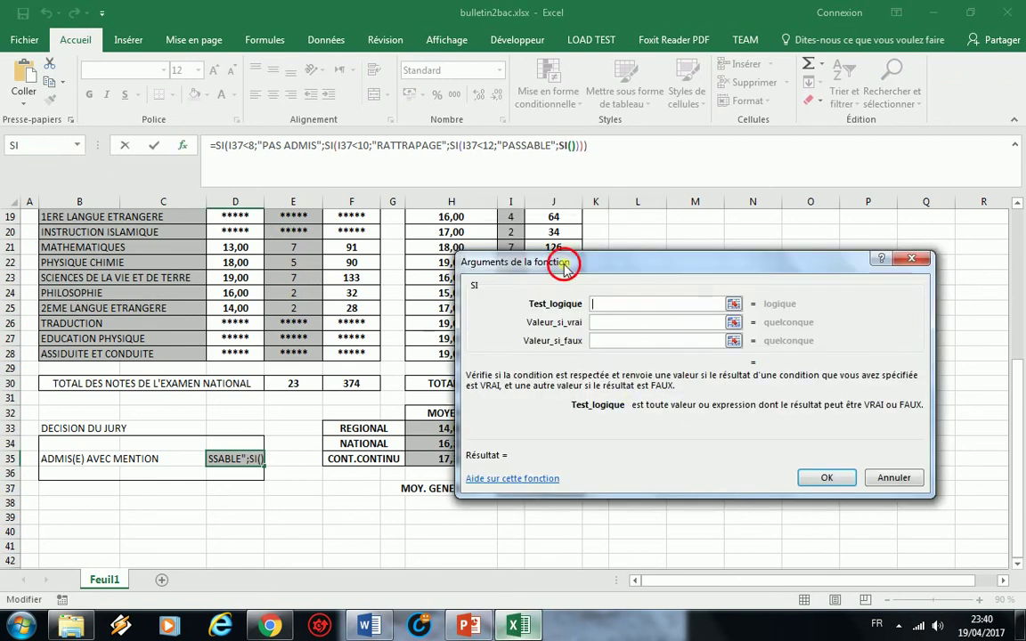
pyautogui.moveTo(517, 262); pyautogui.dragTo(400, 200)
pyautogui.click(550, 490)
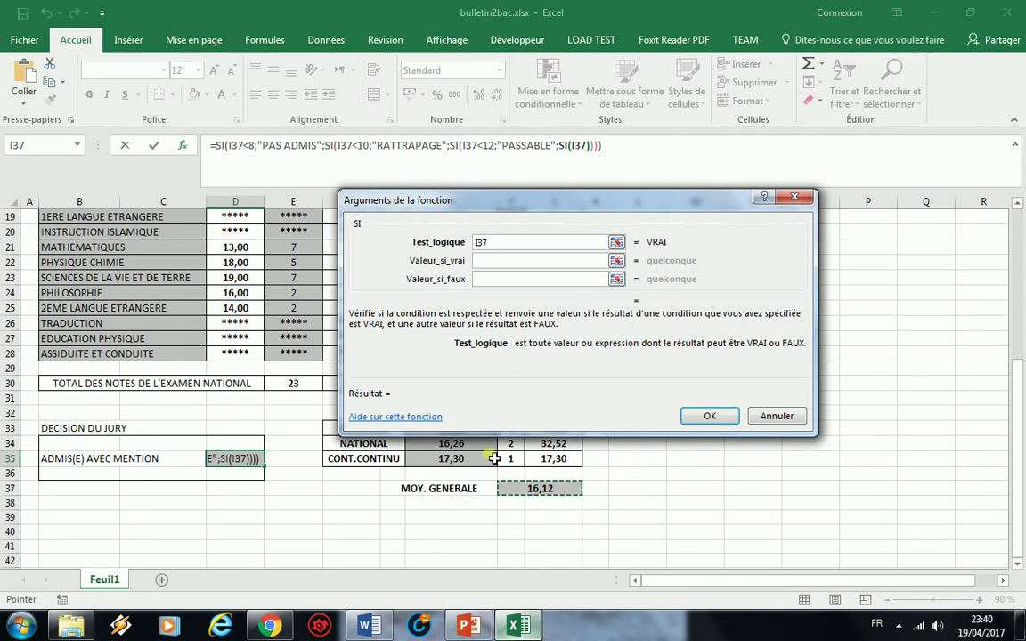
pyautogui.write('<14')
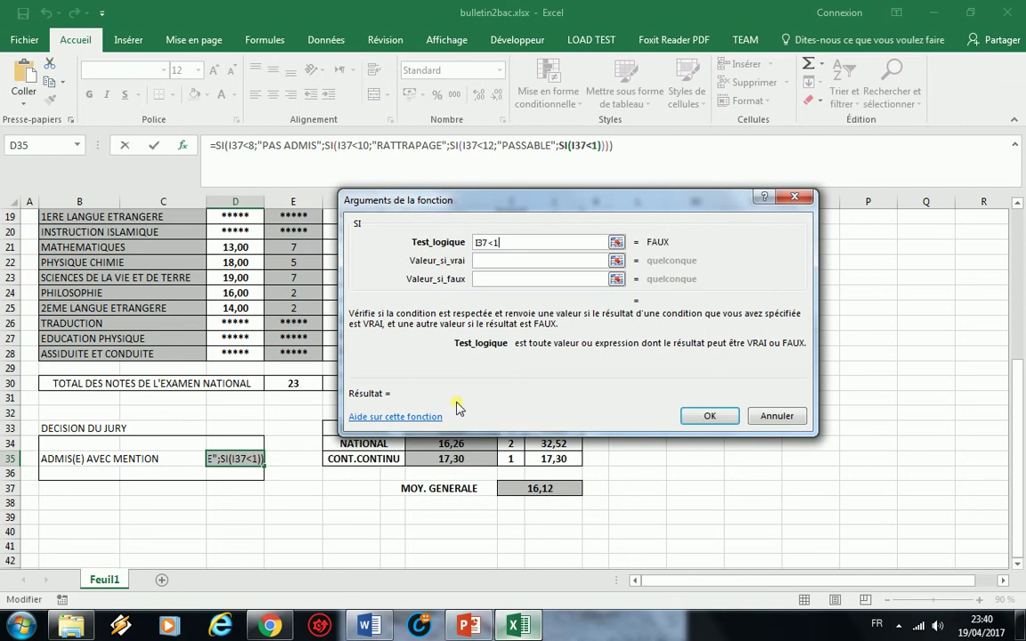
# Step: Check the M<14 condition in the Word table and copy its mention ASSEZ BIEN into the fourth SI's Valeur_si_vrai as quoted text
pyautogui.click(370, 626)
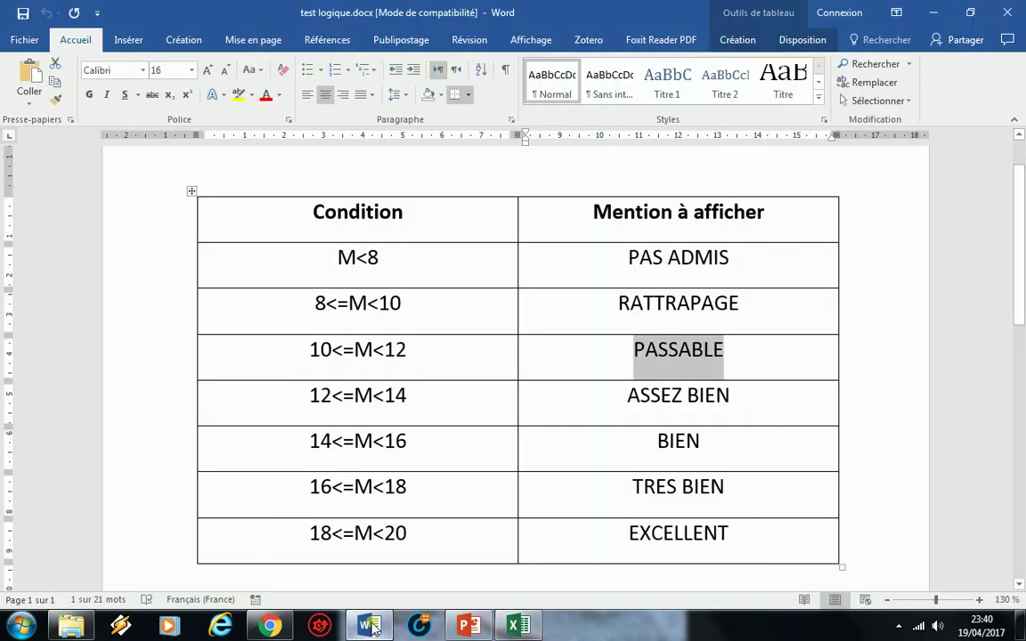
pyautogui.moveTo(365, 402); pyautogui.dragTo(411, 404)
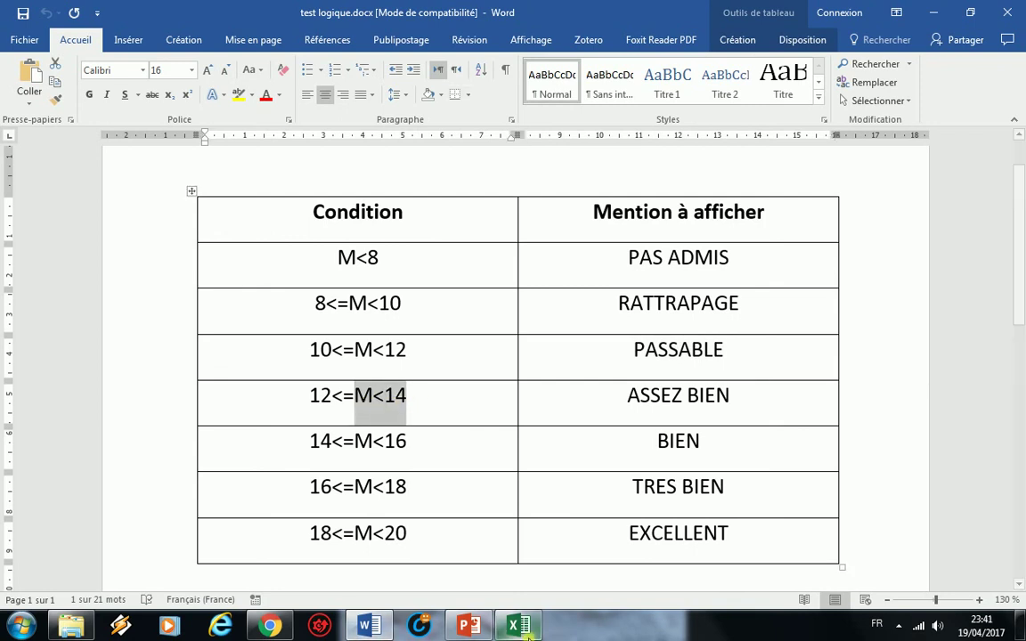
pyautogui.moveTo(738, 403); pyautogui.dragTo(640, 406)
pyautogui.hotkey('ctrl', 'c')
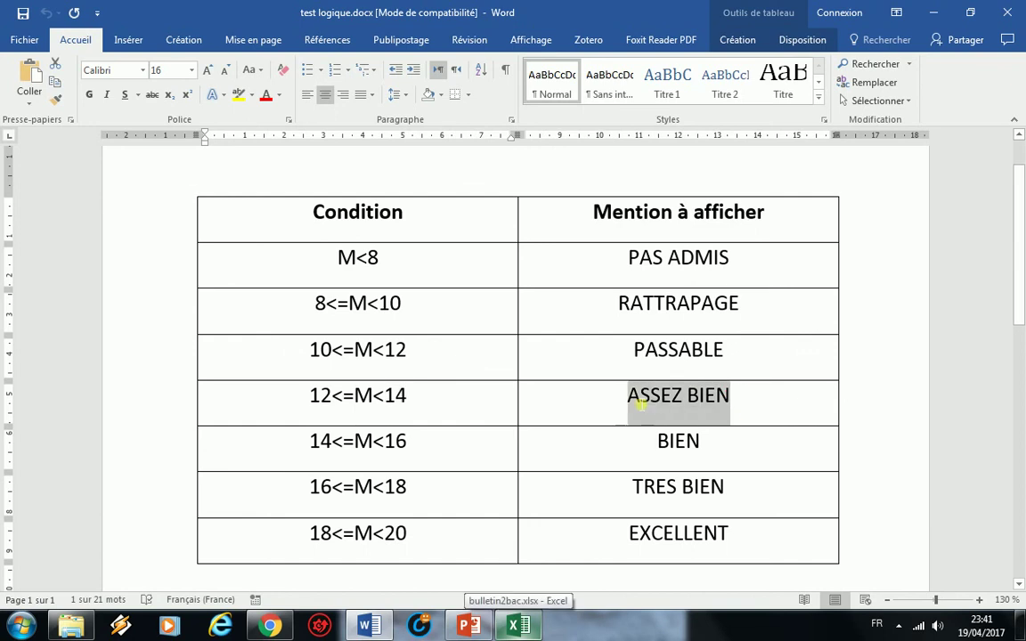
pyautogui.hotkey('alt', 'Tab')
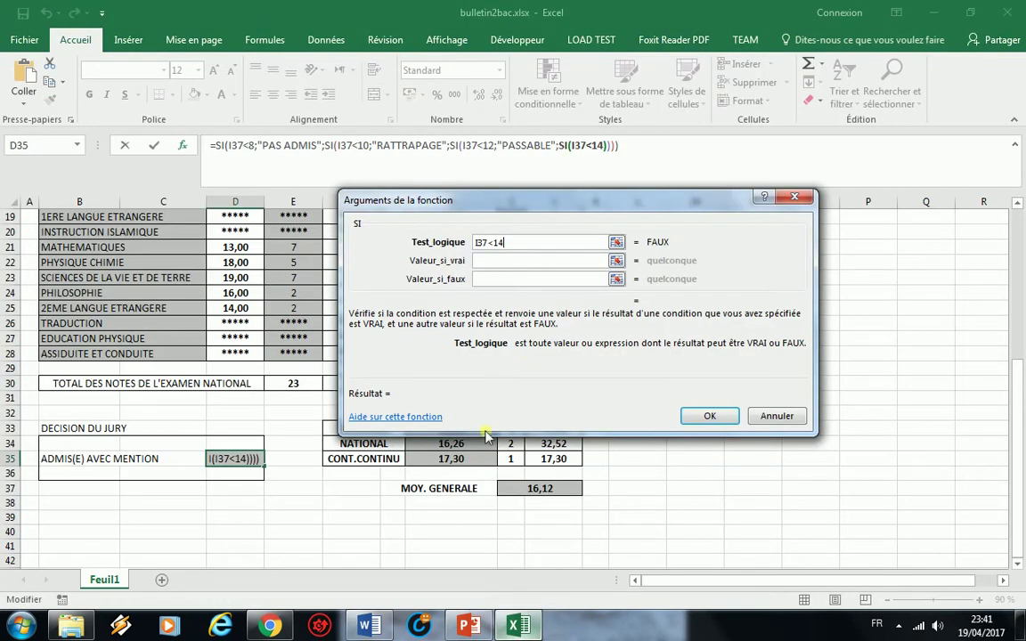
pyautogui.click(512, 261)
pyautogui.hotkey('ctrl', 'v')
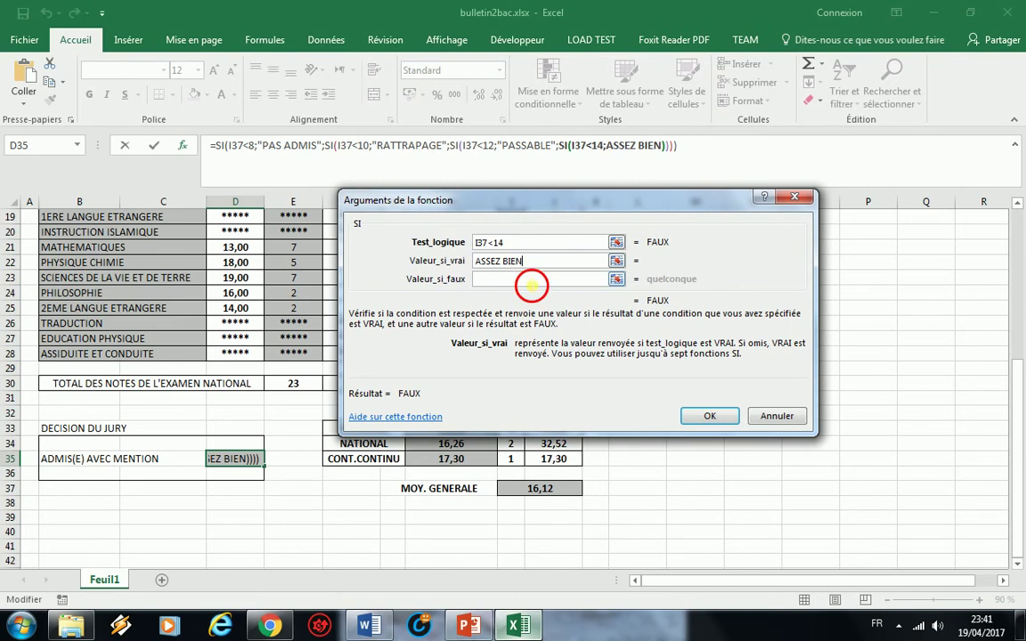
pyautogui.click(533, 281)
# Step: Nest a fifth SI function as the fourth SI's value if false and set its Test_logique to I37<16
pyautogui.click(183, 146)
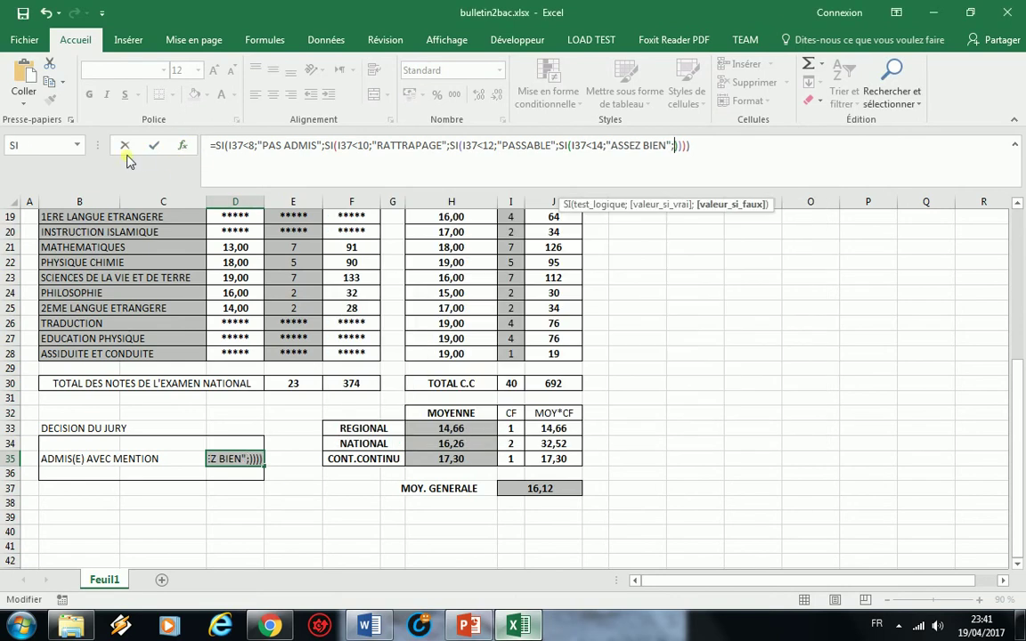
pyautogui.click(49, 148)
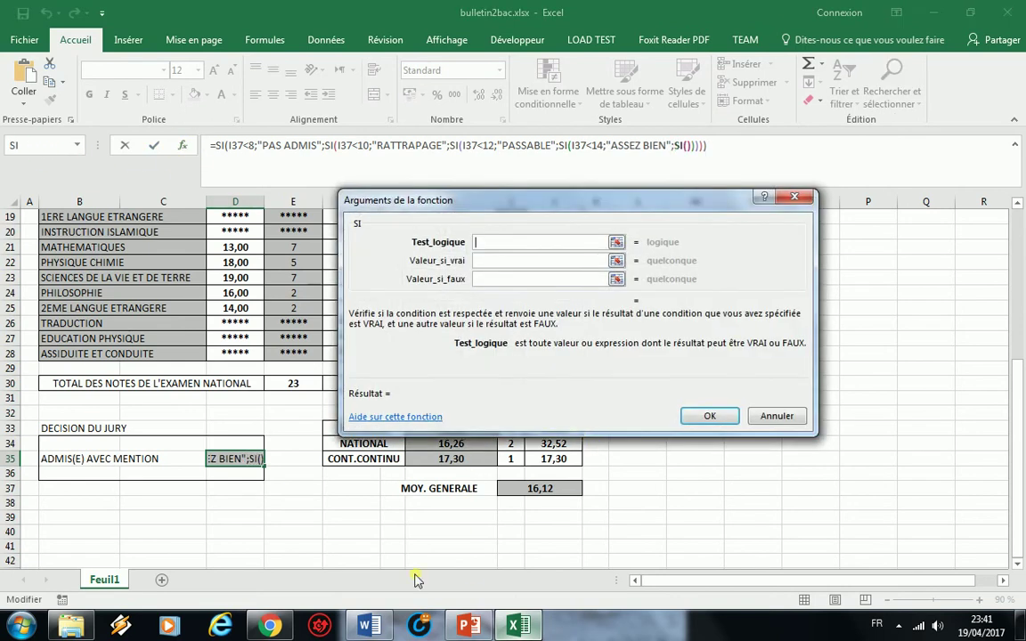
pyautogui.click(542, 490)
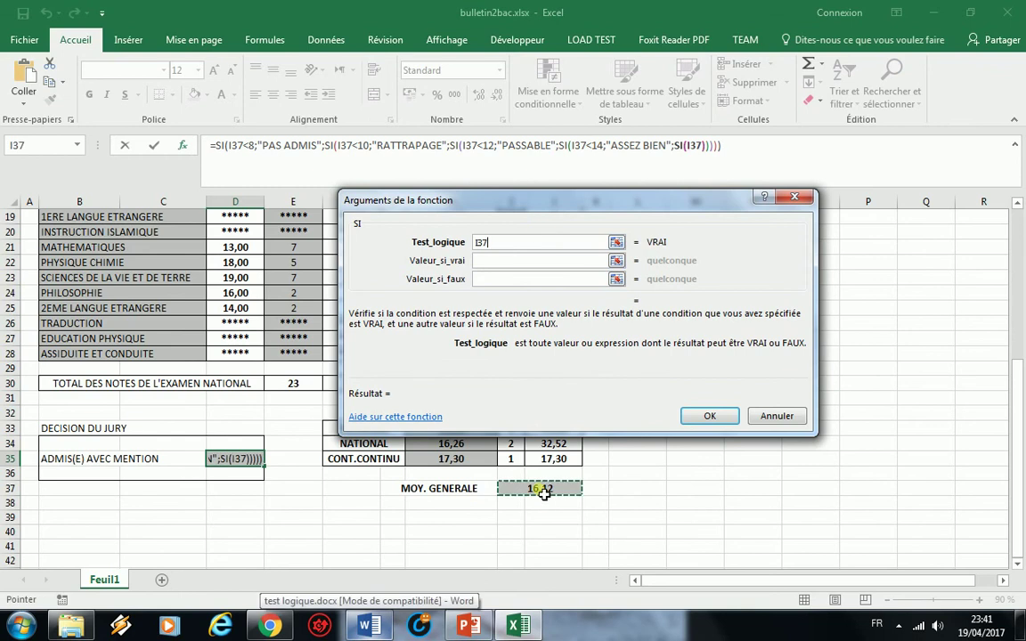
pyautogui.write('<16')
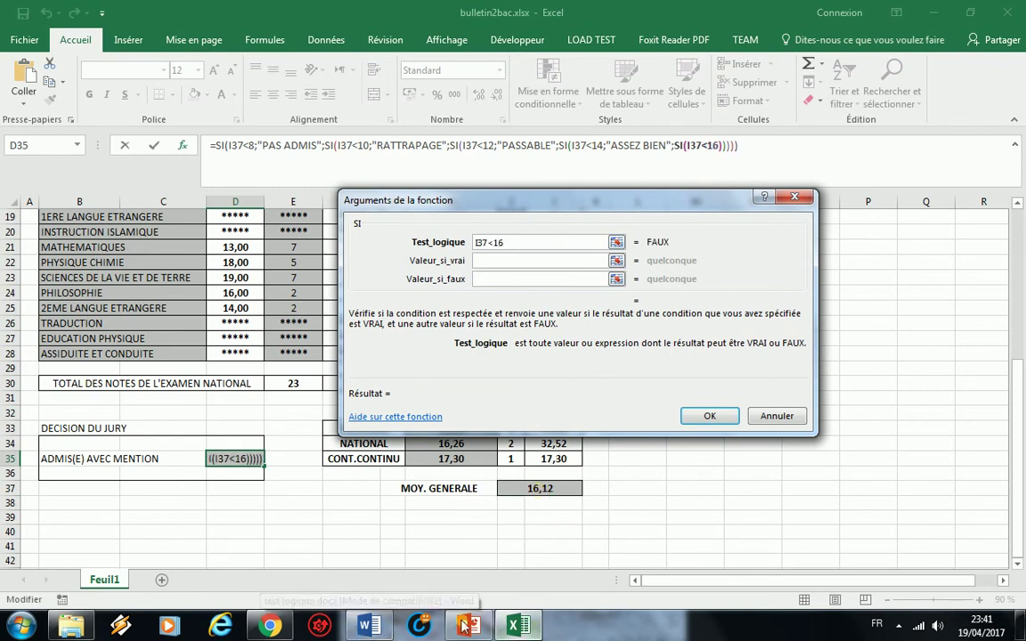
# Step: Copy BIEN from the Word mentions table into the fifth SI's Valeur_si_vrai as quoted text
pyautogui.click(368, 626)
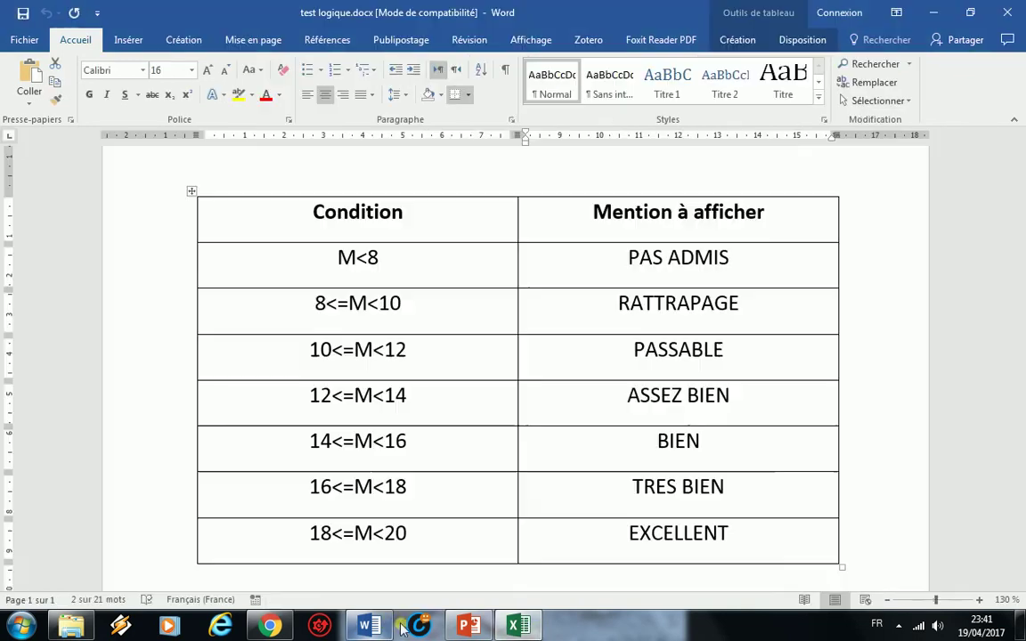
pyautogui.doubleClick(664, 445)
pyautogui.hotkey('ctrl', 'c')
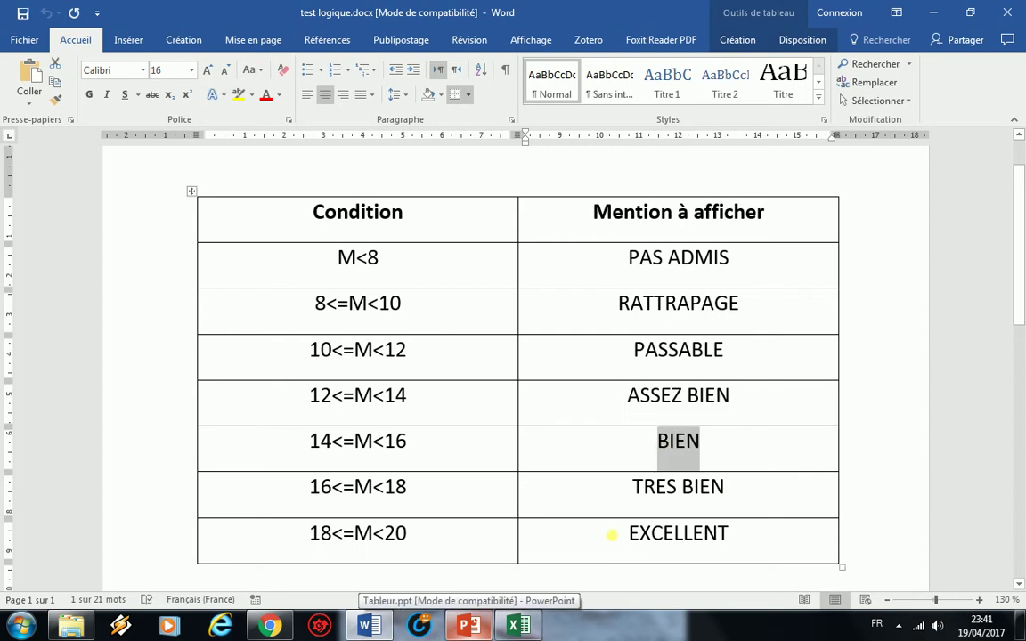
pyautogui.click(517, 626)
pyautogui.click(511, 262)
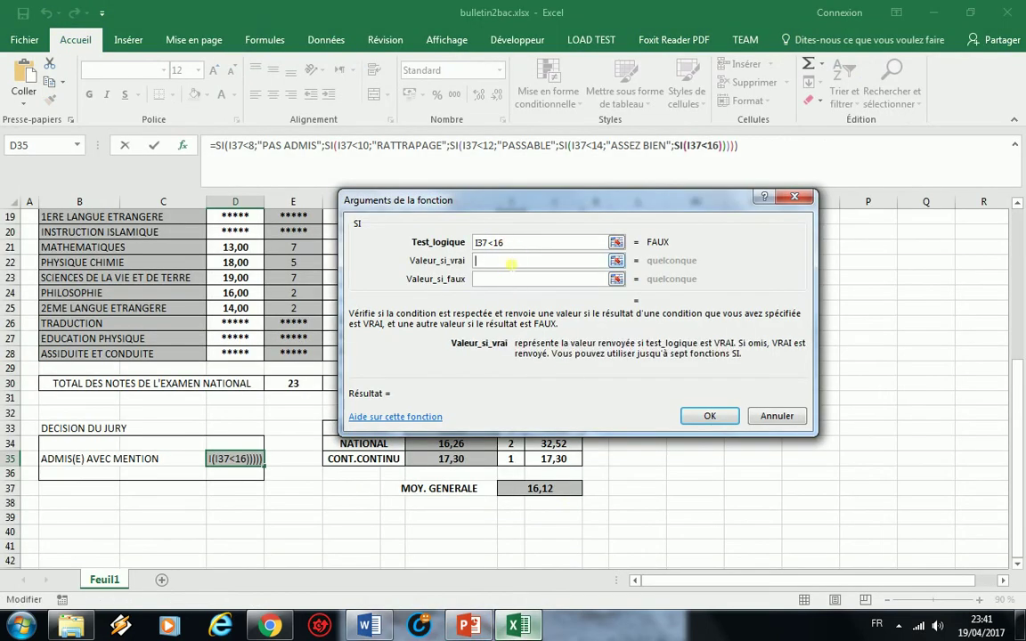
pyautogui.hotkey('ctrl', 'v')
pyautogui.press('Tab')
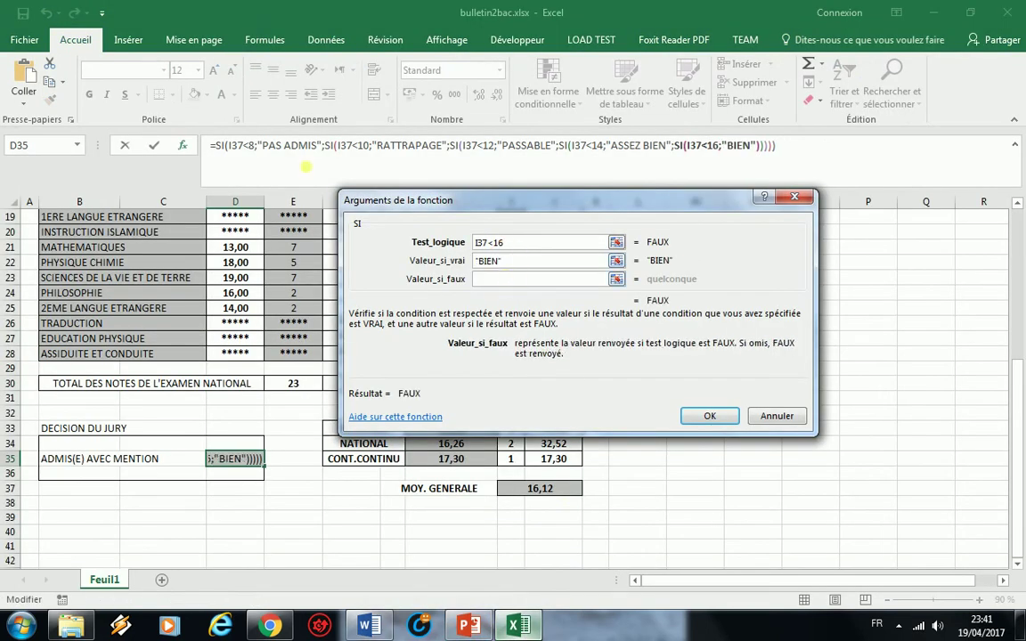
# Step: Nest a sixth SI function as the fifth SI's value if false and set its Test_logique to I37<18
pyautogui.click(45, 144)
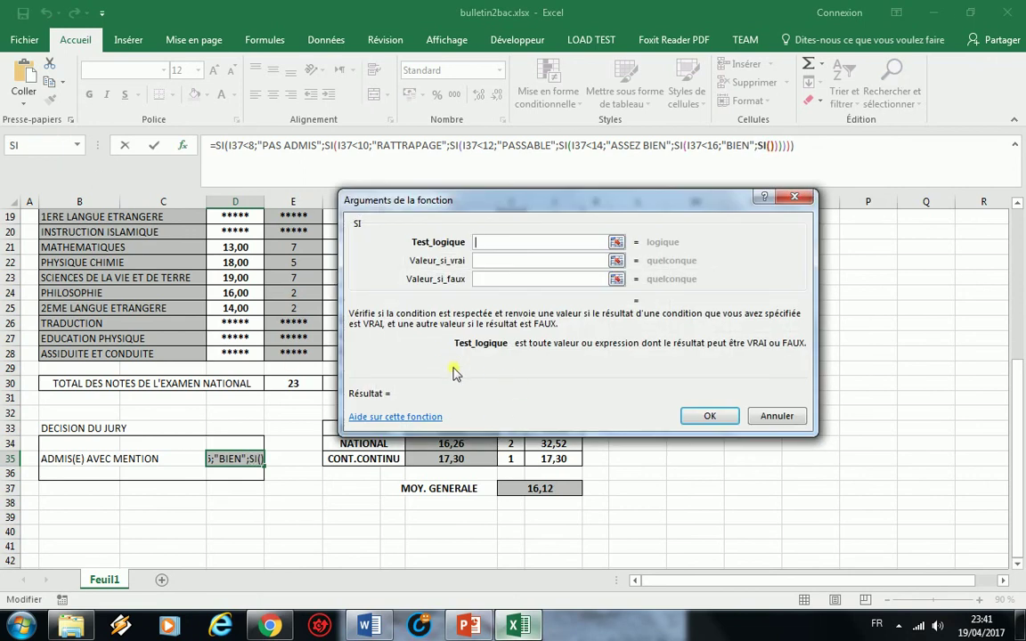
pyautogui.click(554, 492)
pyautogui.write('<18')
# Step: Copy TRES BIEN from the Word mentions table into the sixth SI's Valeur_si_vrai
pyautogui.click(371, 626)
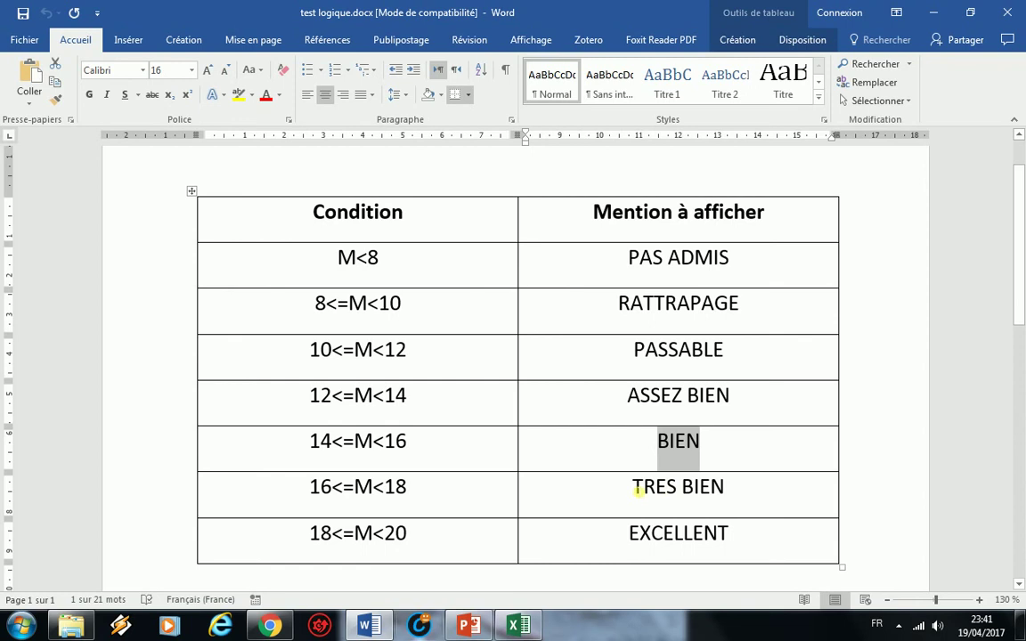
pyautogui.moveTo(634, 488); pyautogui.dragTo(732, 490)
pyautogui.hotkey('ctrl', 'c')
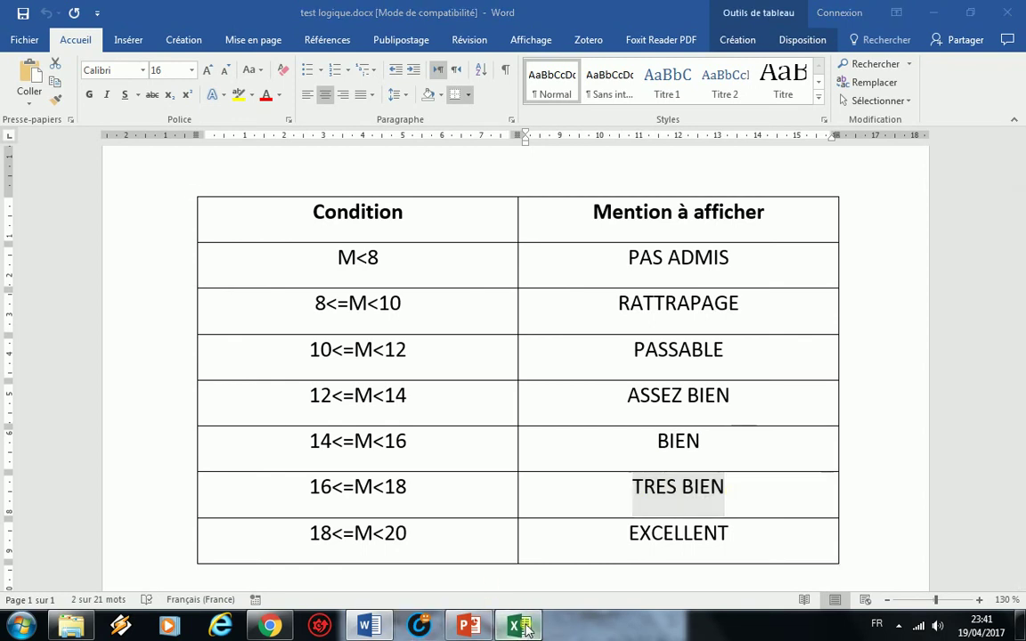
pyautogui.click(517, 626)
pyautogui.click(485, 261)
pyautogui.hotkey('ctrl', 'v')
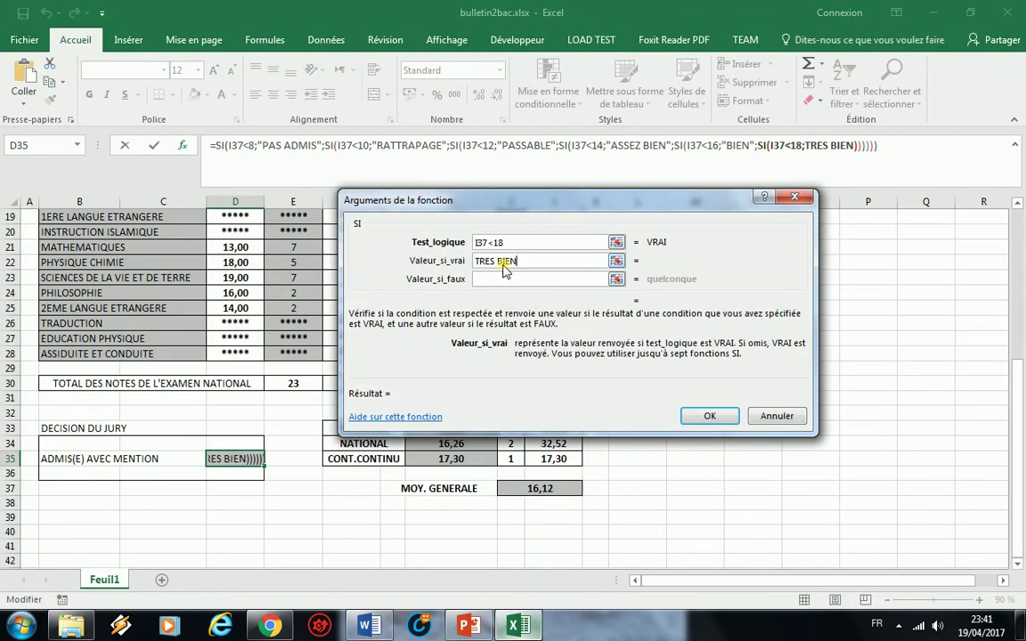
# Step: Take EXCELLENT from the Word table as the sixth SI's Valeur_si_faux, validate the formula in D35 and review it in full
pyautogui.click(369, 626)
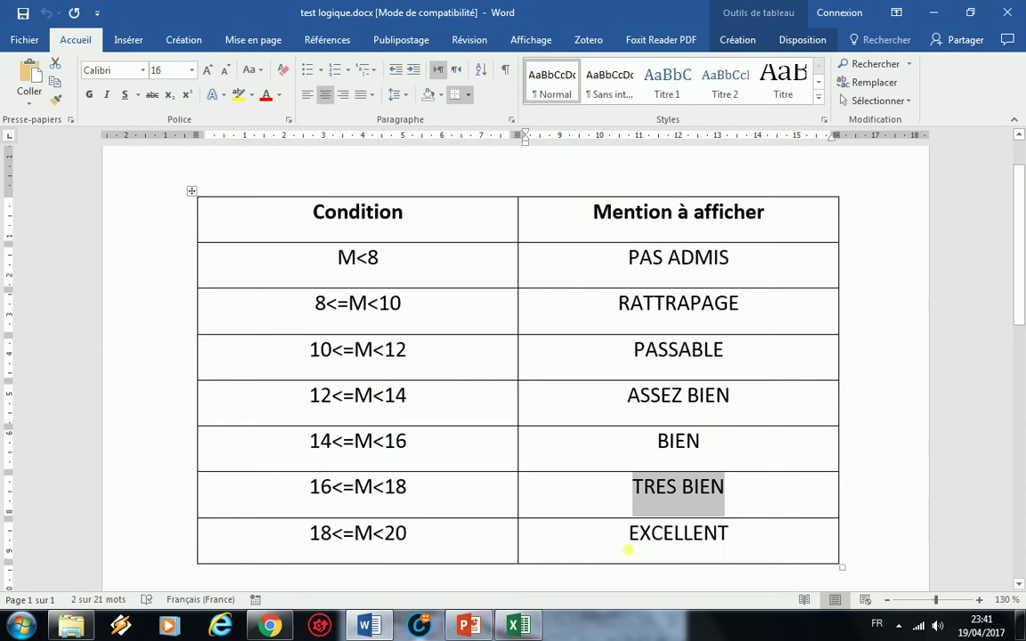
pyautogui.moveTo(643, 538); pyautogui.dragTo(724, 532)
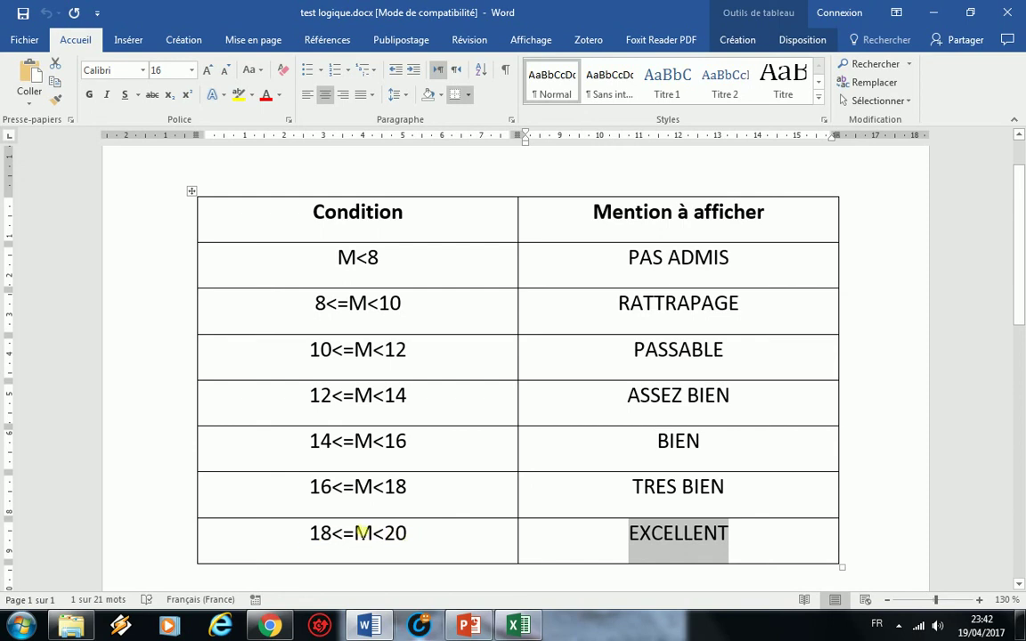
pyautogui.hotkey('alt', 'Tab')
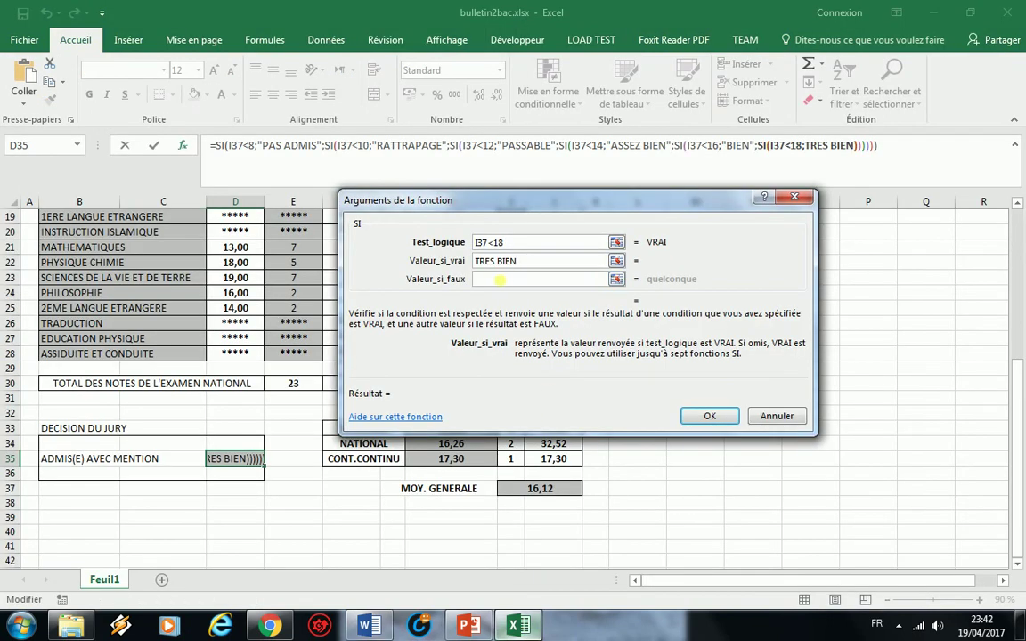
pyautogui.click(502, 279)
pyautogui.write('EXCELLENT')
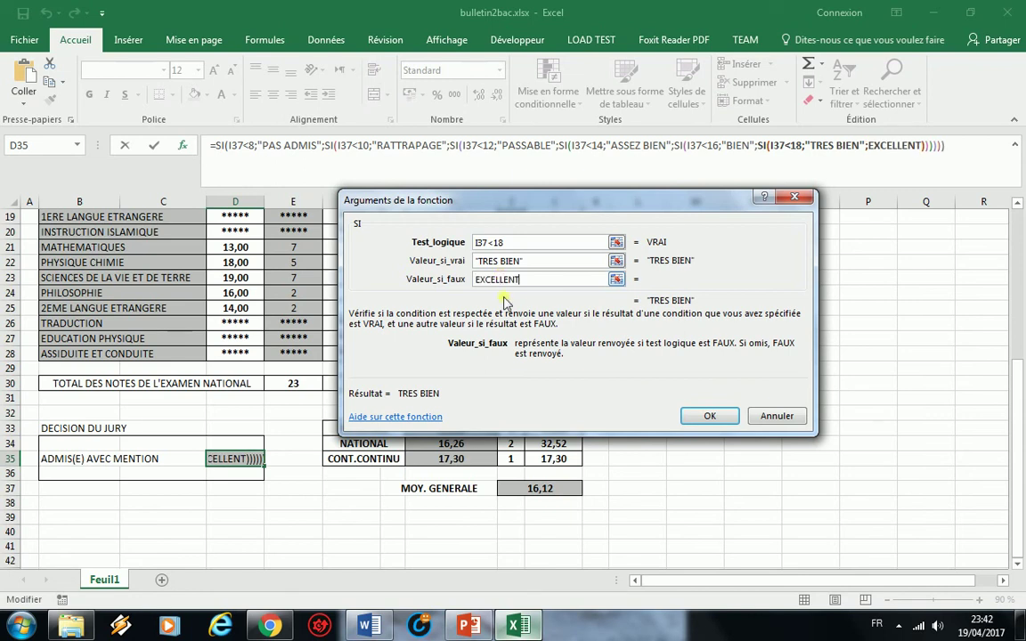
pyautogui.click(710, 418)
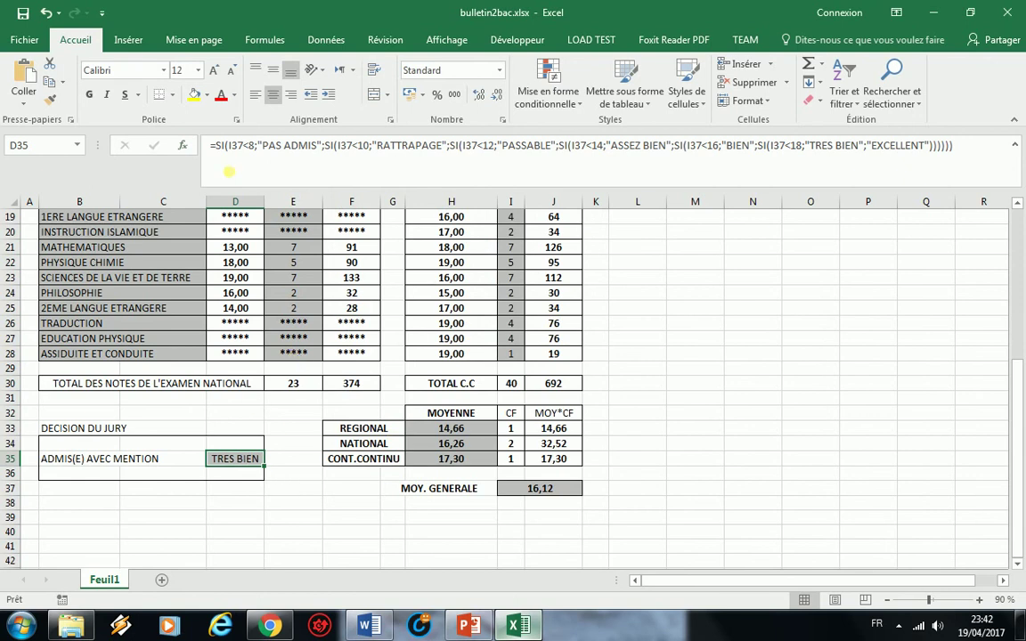
pyautogui.moveTo(963, 153); pyautogui.dragTo(214, 156)
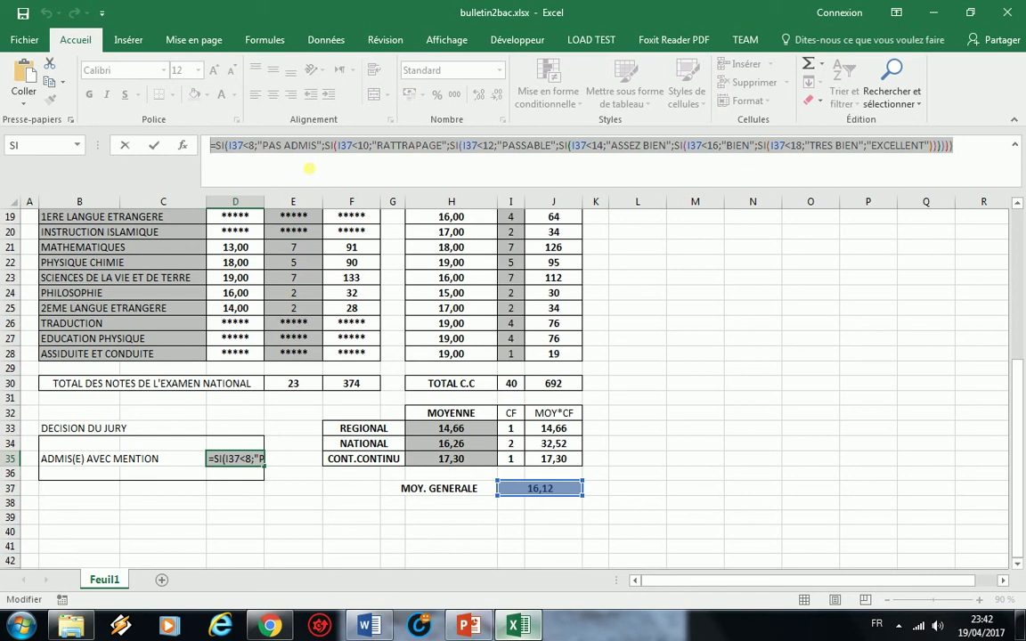
pyautogui.press('Escape')
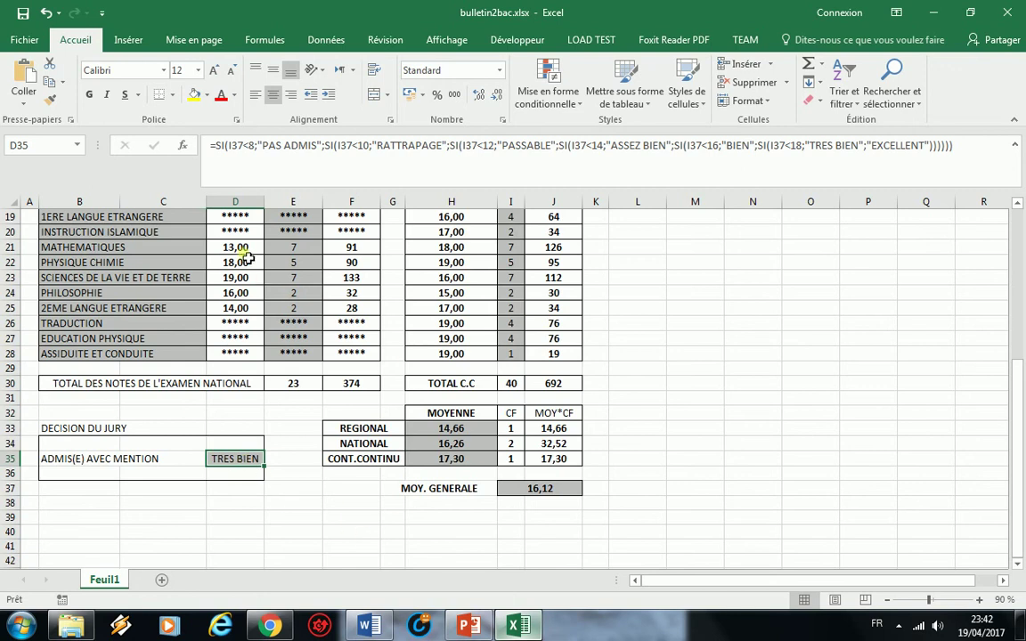
# Step: Test the mention formula by setting the REGIONAL average in H33 to 0
pyautogui.click(459, 430)
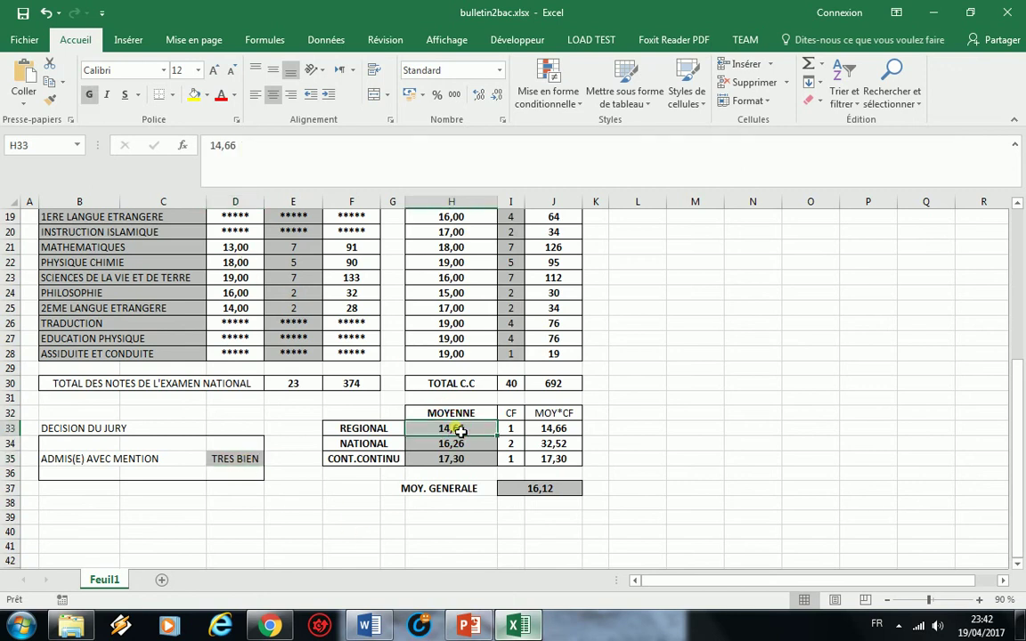
pyautogui.write('0')
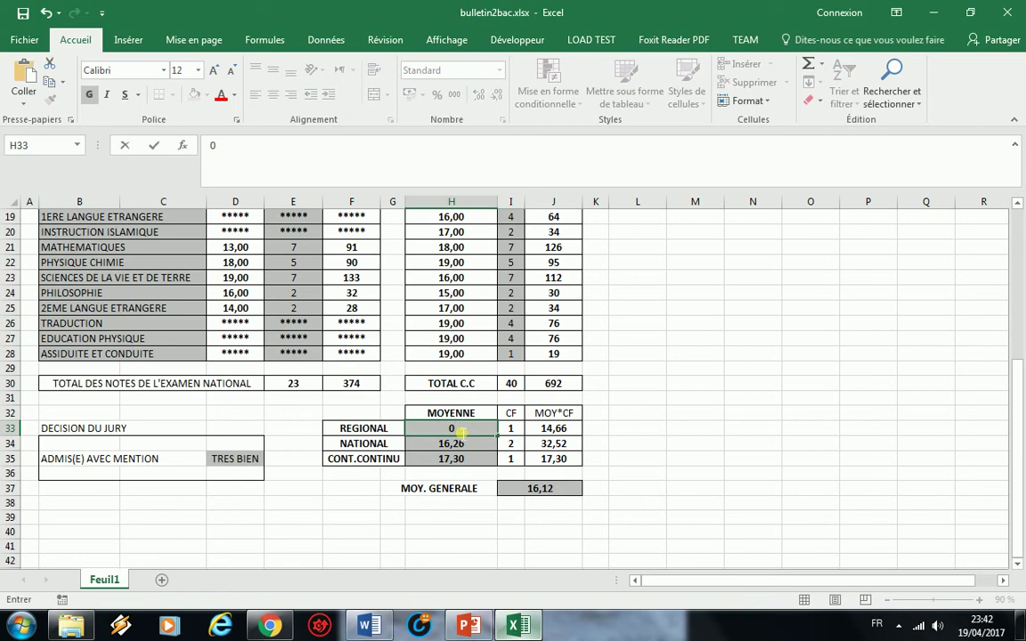
pyautogui.press('Return')
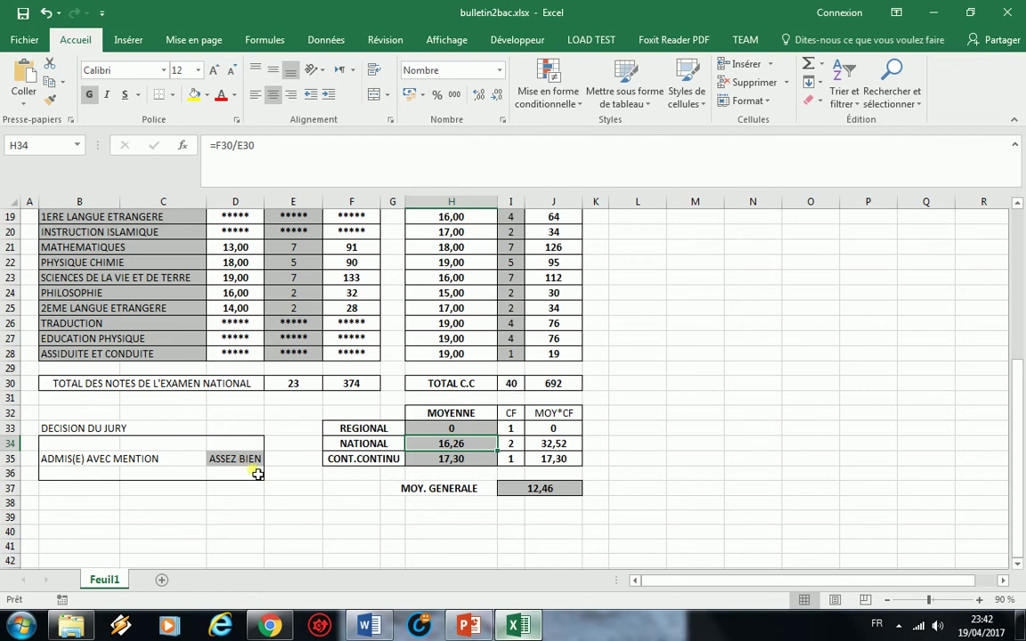
# Step: Set the national exam marks for MATHEMATIQUES, PHYSIQUE CHIMIE and SCIENCES DE LA VIE ET DE TERRE to 0, checking the mention after each
pyautogui.click(238, 251)
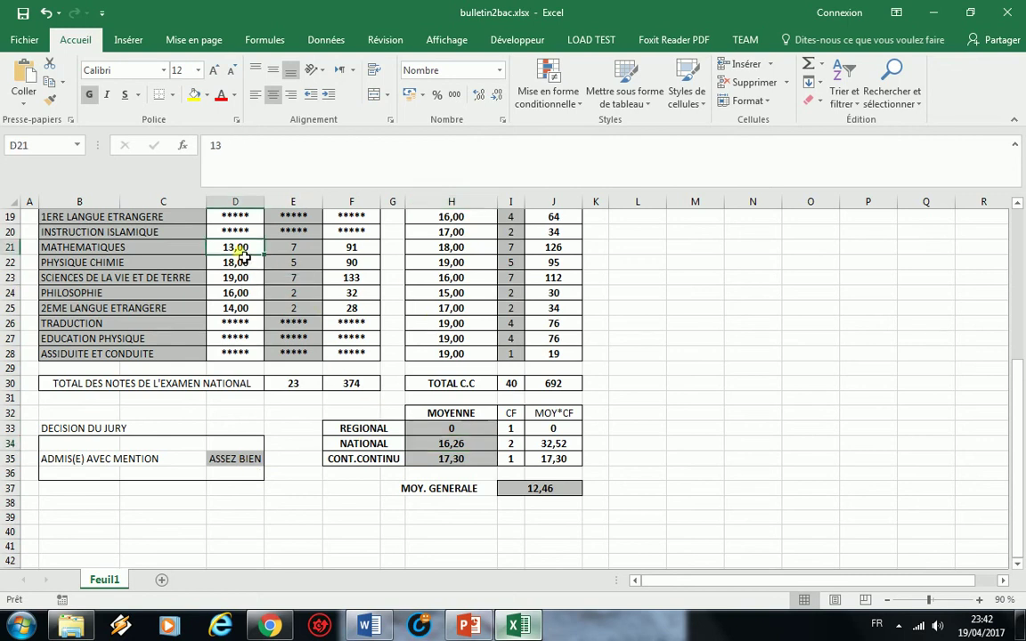
pyautogui.write('0')
pyautogui.press('Return')
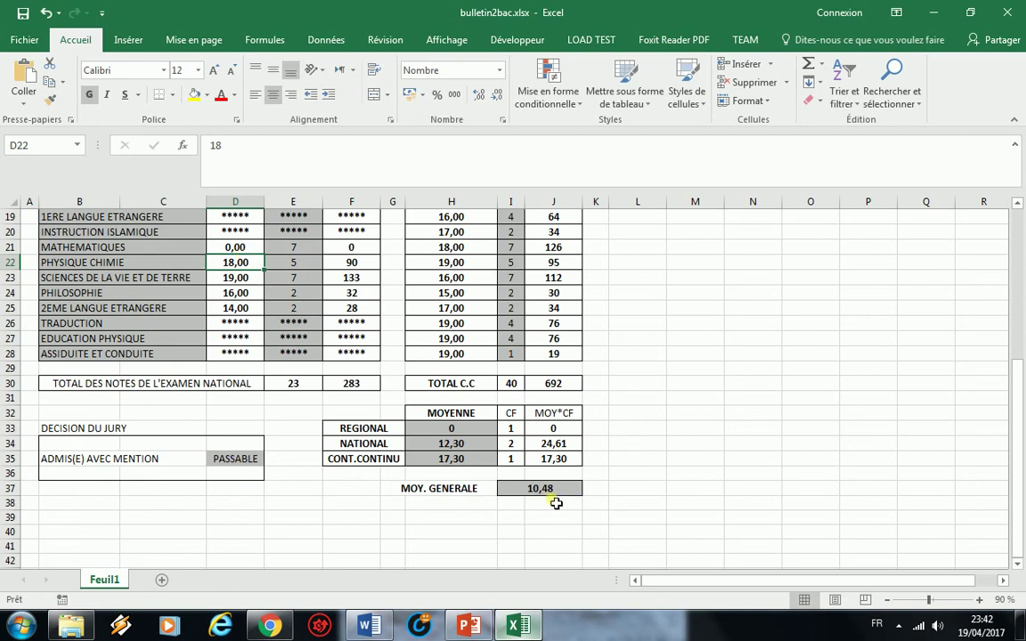
pyautogui.write('0')
pyautogui.press('Return')
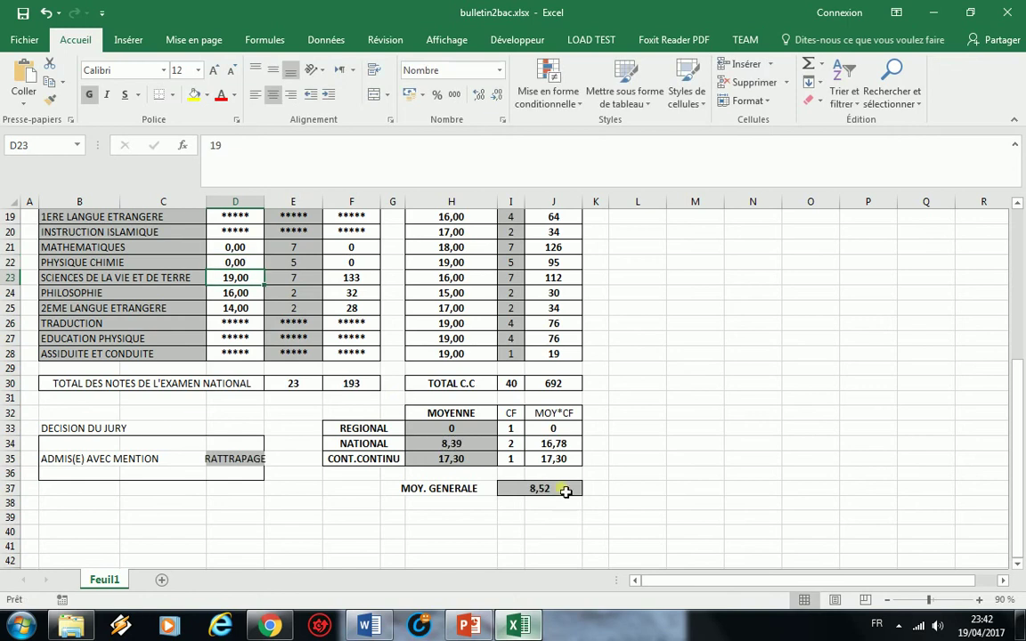
pyautogui.write('0')
pyautogui.press('Return')
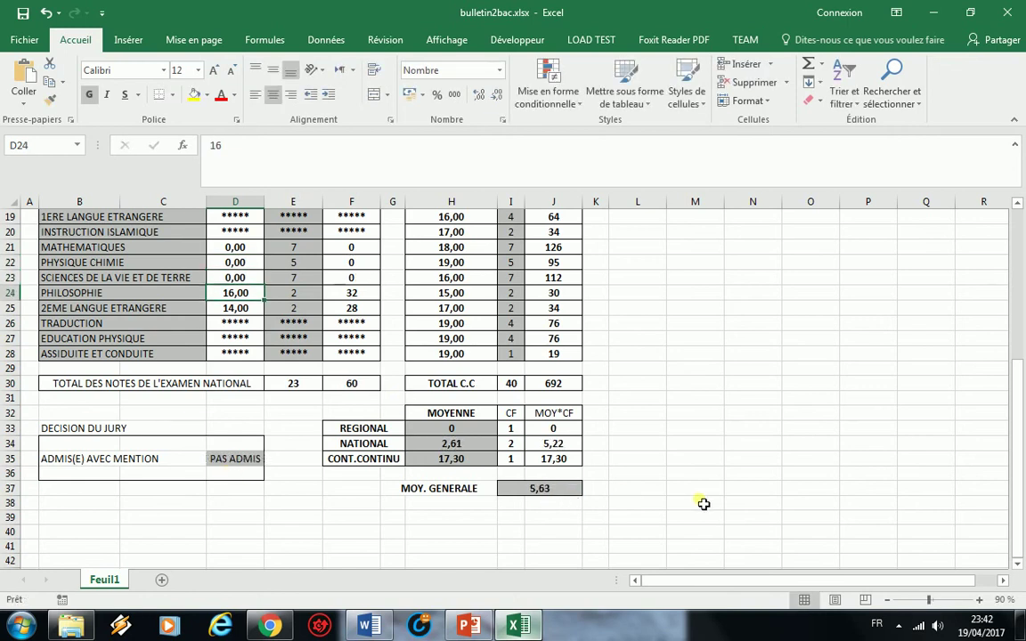
# Step: Set the national exam marks in D21, D22 and D23 to 20, correcting the D23 entry to a valid number
pyautogui.press('Up')
pyautogui.press('Up')
pyautogui.press('Up')
pyautogui.write('2')
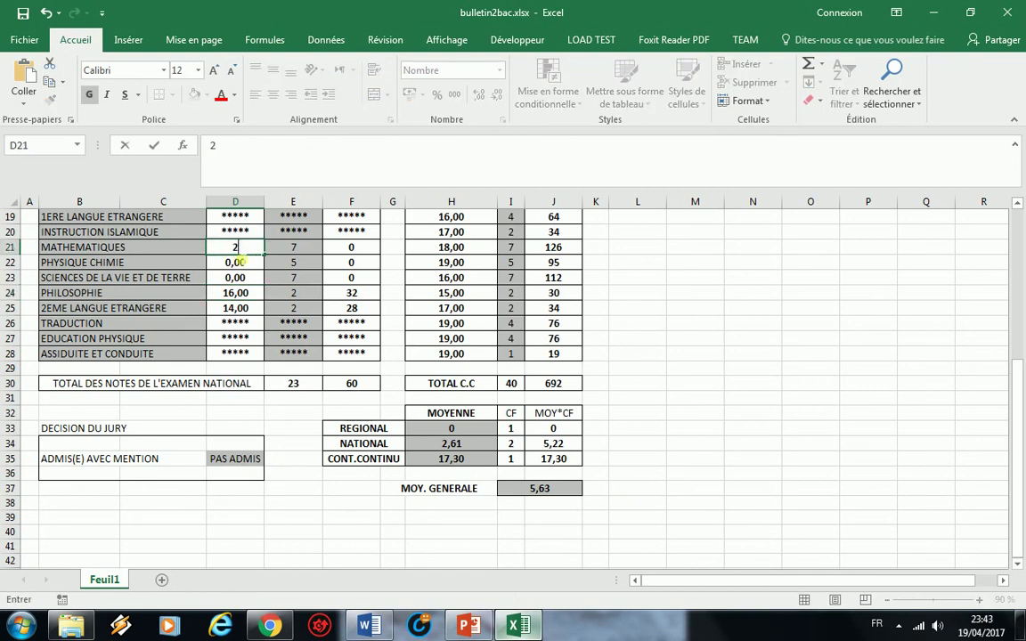
pyautogui.press('Return')
pyautogui.write('20')
pyautogui.press('Return')
pyautogui.write('2')
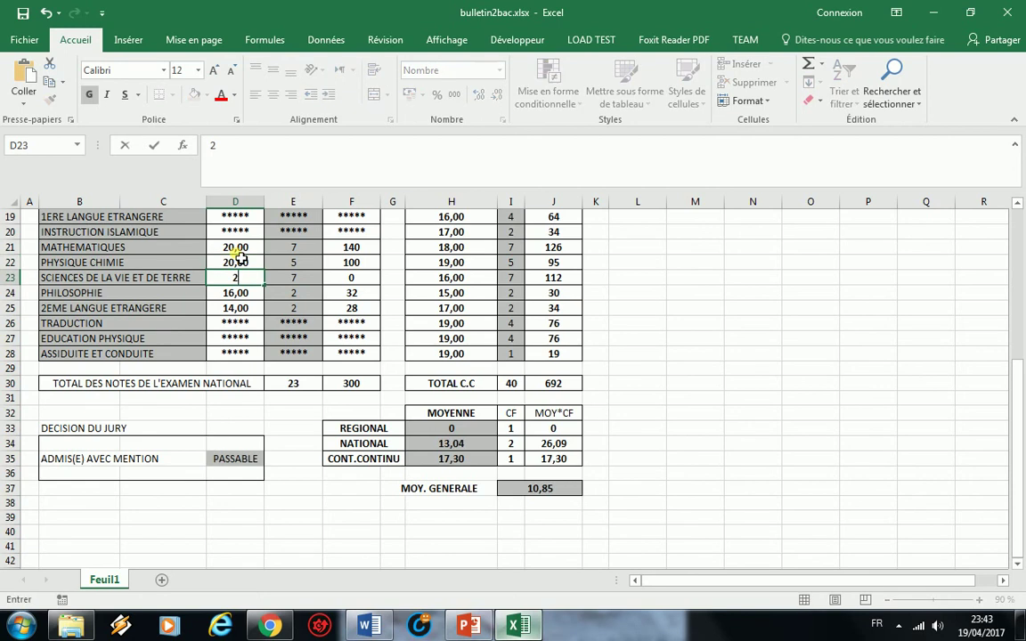
pyautogui.press('Return')
pyautogui.click(244, 278)
pyautogui.click(216, 146)
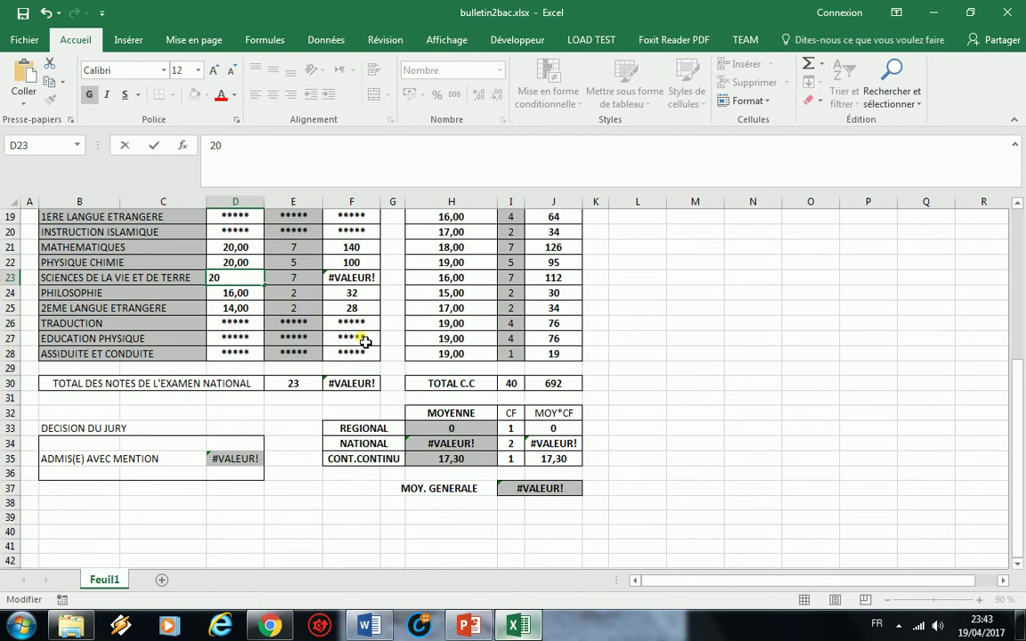
pyautogui.press('Return')
# Step: Set the REGIONAL average in H33 to 20 and check the mention and its formula in D35
pyautogui.click(468, 430)
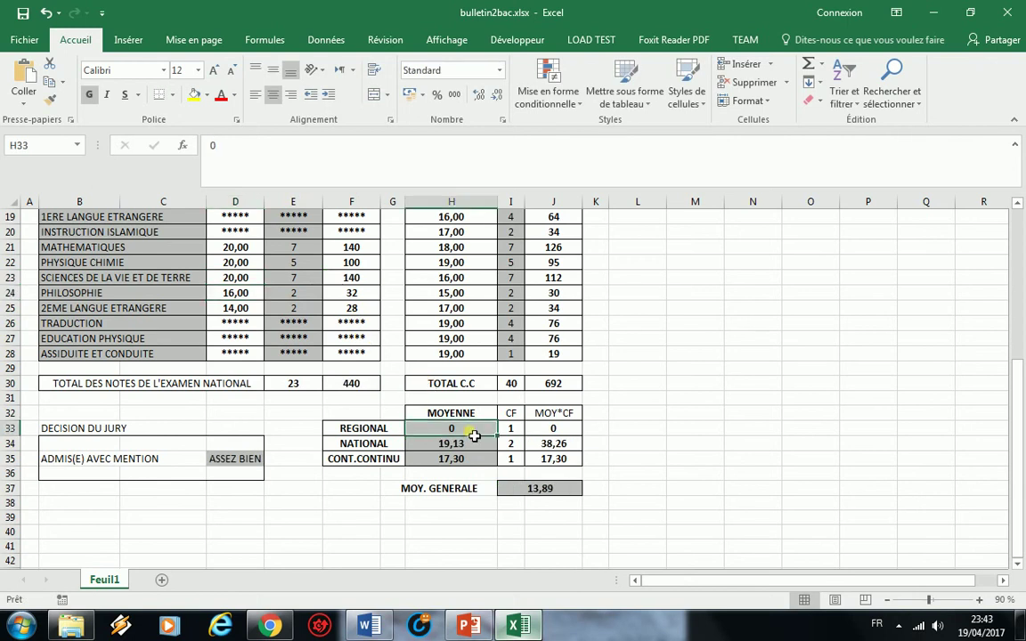
pyautogui.write('2')
pyautogui.press('Return')
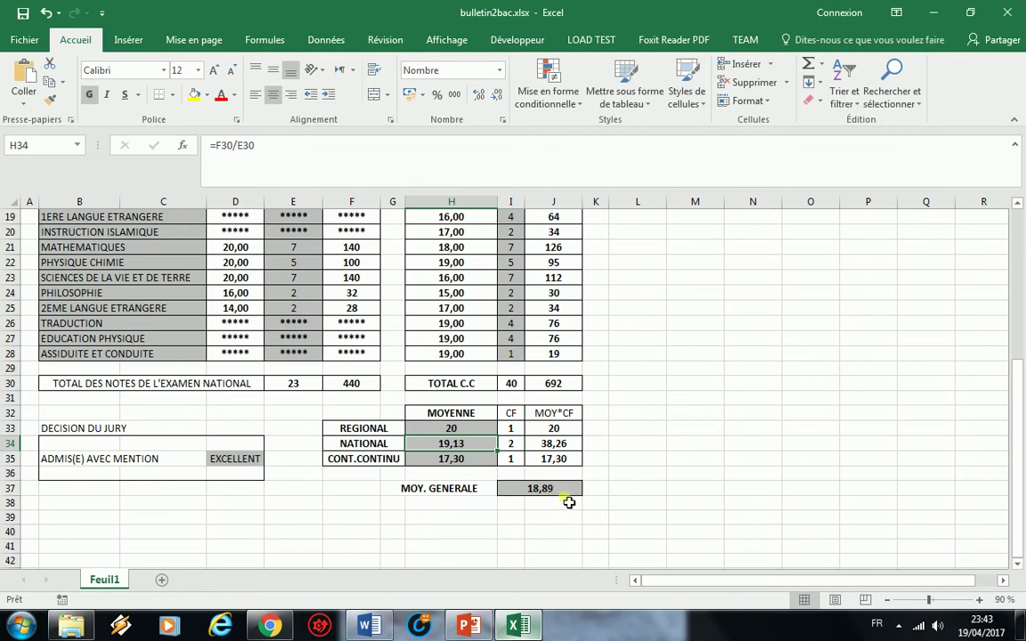
pyautogui.click(235, 458)
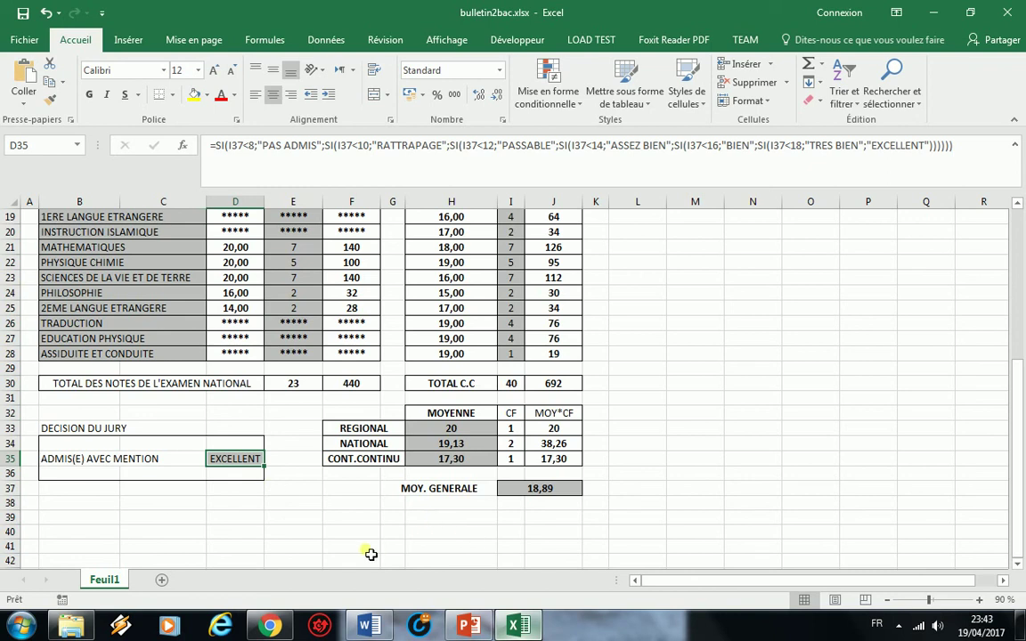
pyautogui.click(732, 473)
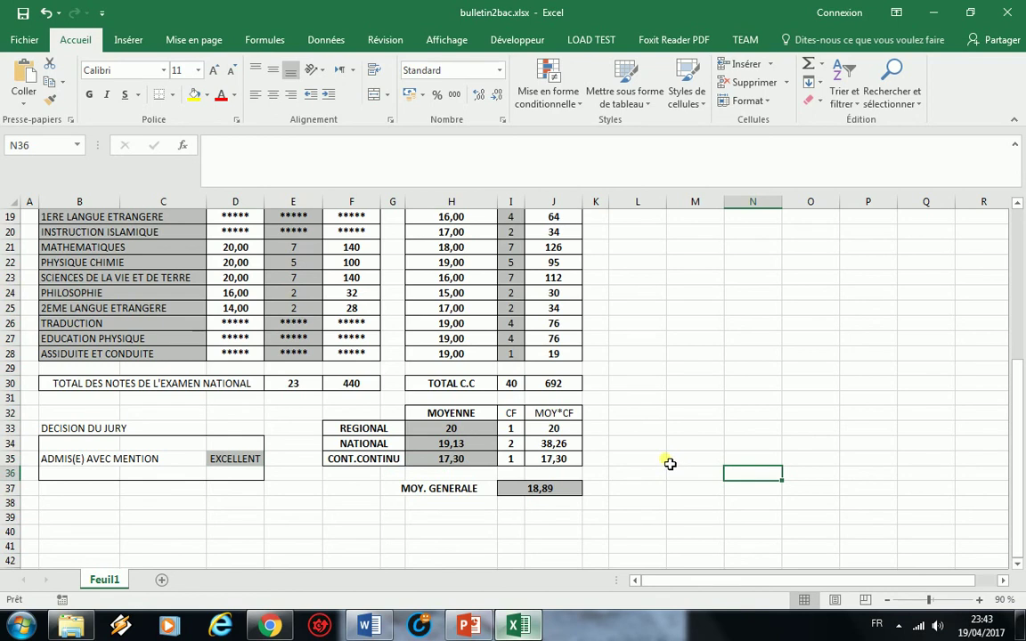
pyautogui.scroll(3, 670, 464)
pyautogui.scroll(2, 670, 464)
pyautogui.scroll(-5, 670, 464)
pyautogui.scroll(3, 669, 464)
pyautogui.scroll(-1, 670, 464)
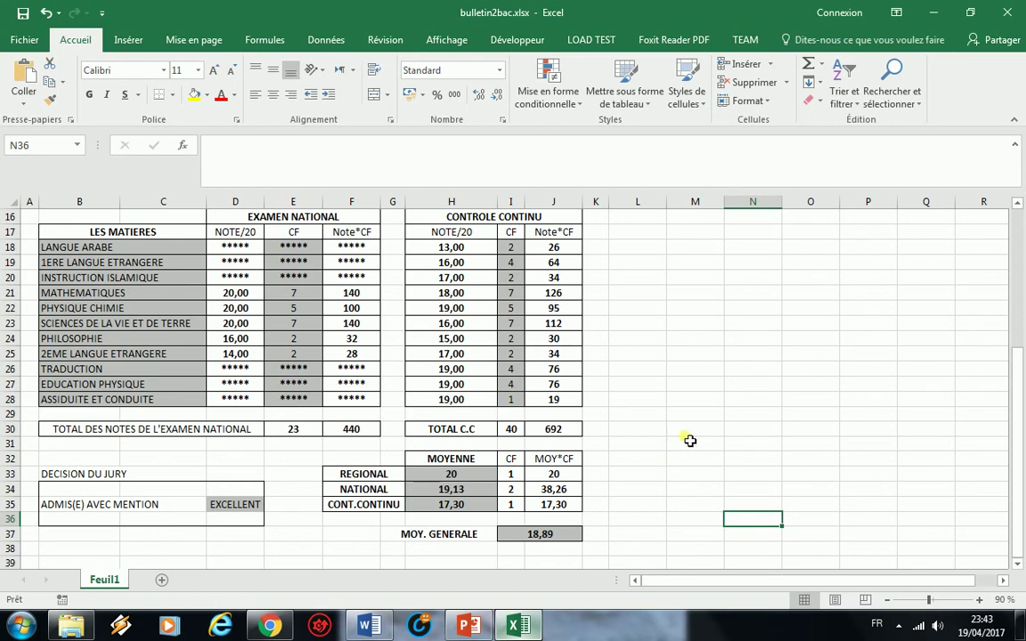
pyautogui.scroll(1, 744, 437)
pyautogui.scroll(-1, 744, 436)
pyautogui.click(897, 624)
pyautogui.click(872, 543)
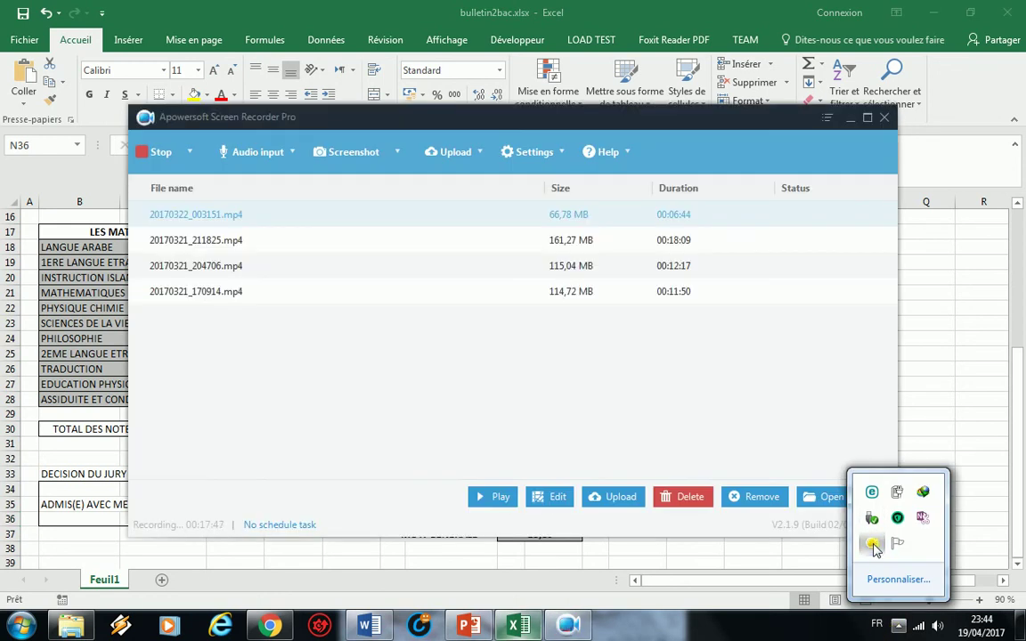